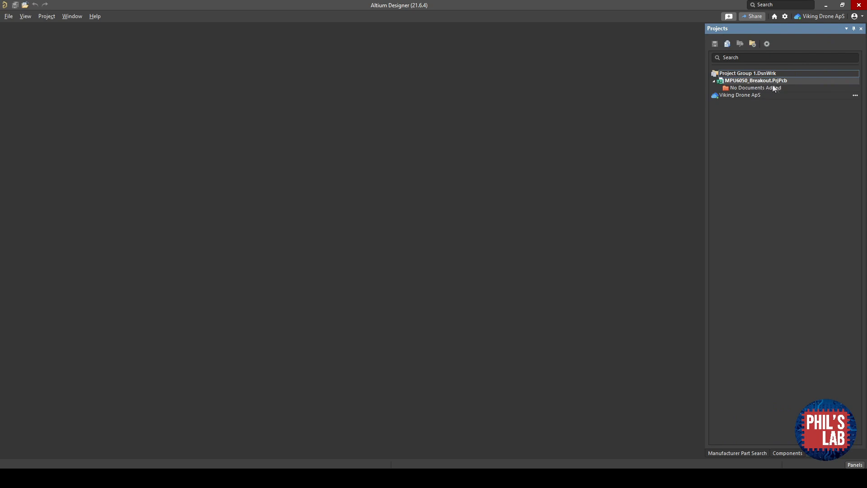
- Add a new schematic sheet to the MPU6050_Breakout project
right_click(752, 81)
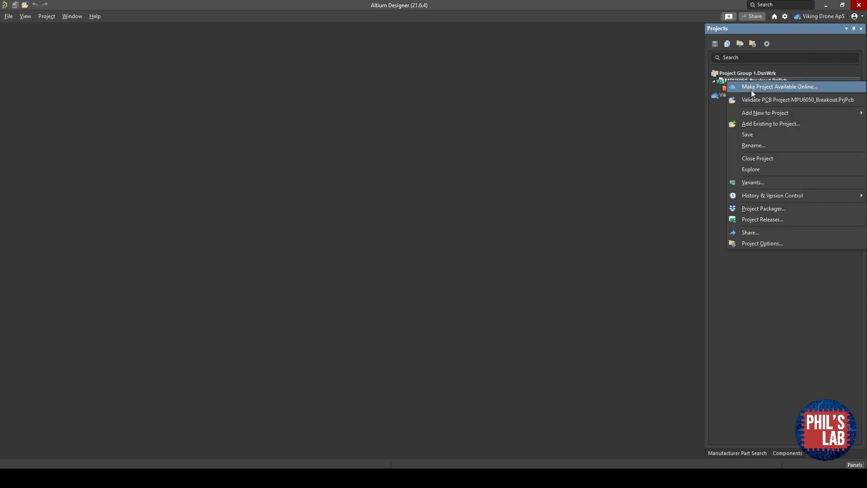
mouse_move(755, 114)
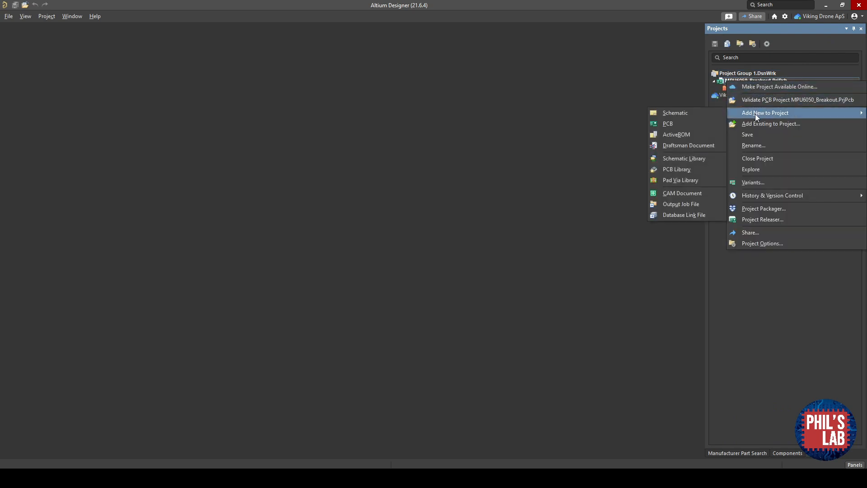
left_click(701, 113)
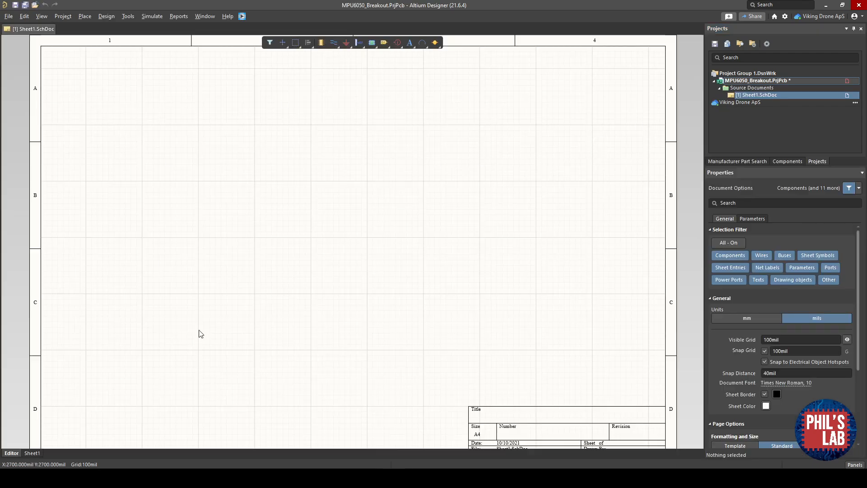
right_click_drag(373, 338, 364, 316)
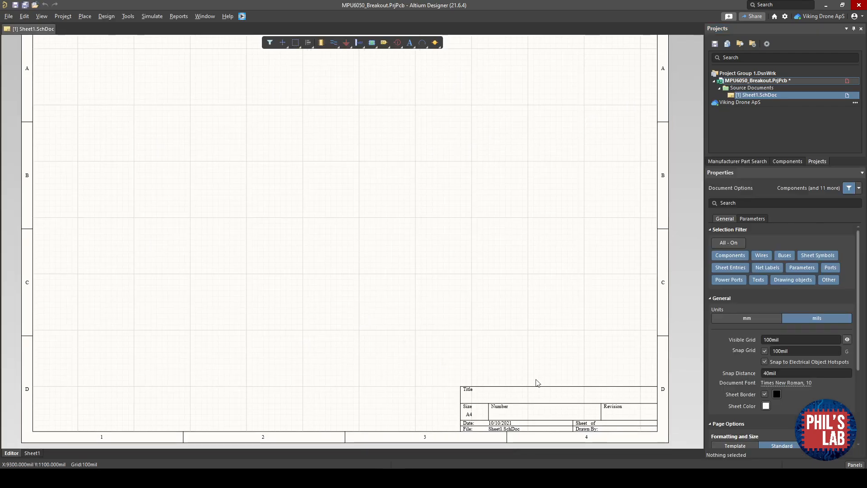
right_click_drag(484, 310, 498, 327)
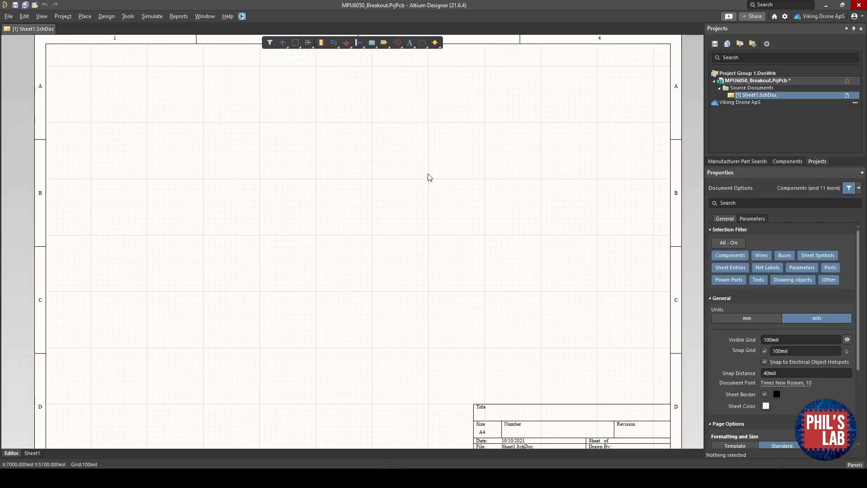
right_click_drag(429, 177, 427, 188)
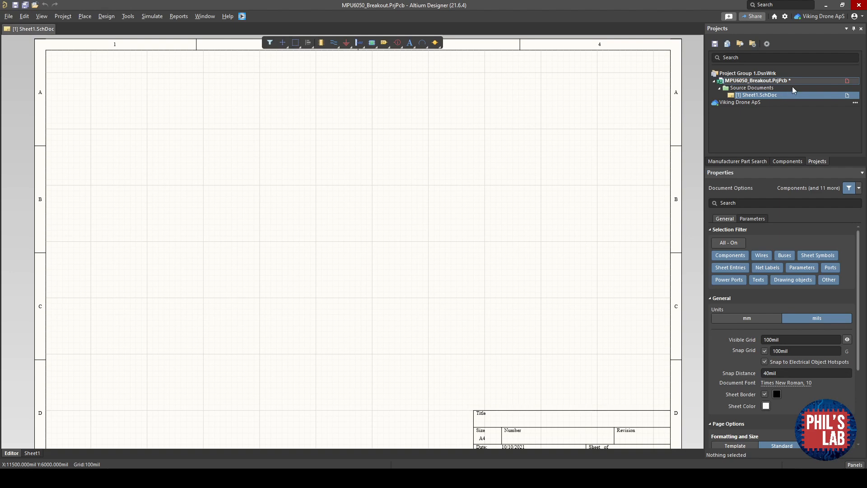
- Add a new PCB document to the MPU6050_Breakout project
right_click(775, 81)
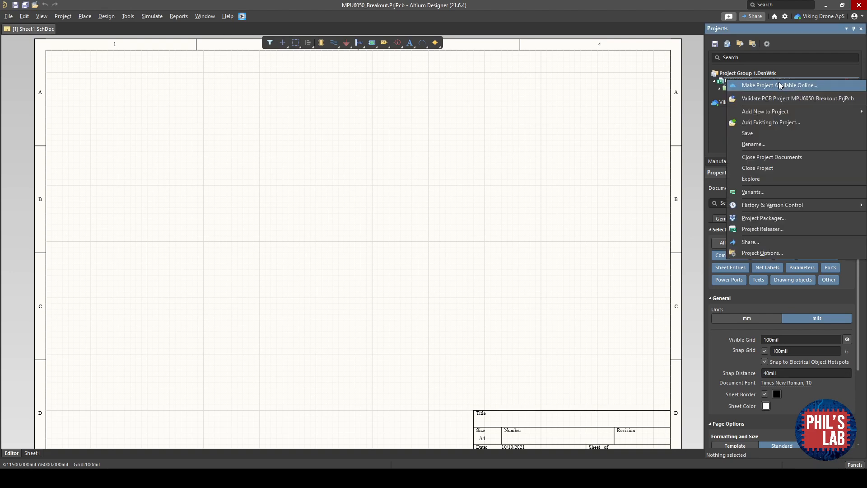
mouse_move(771, 112)
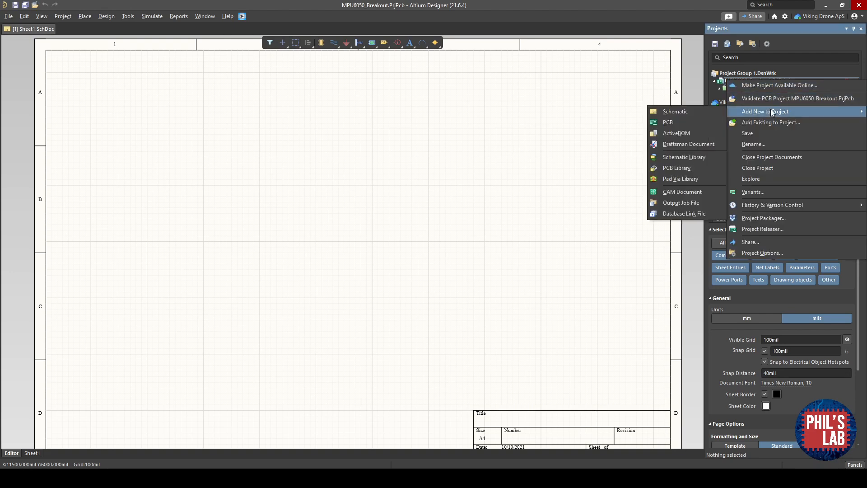
left_click(679, 125)
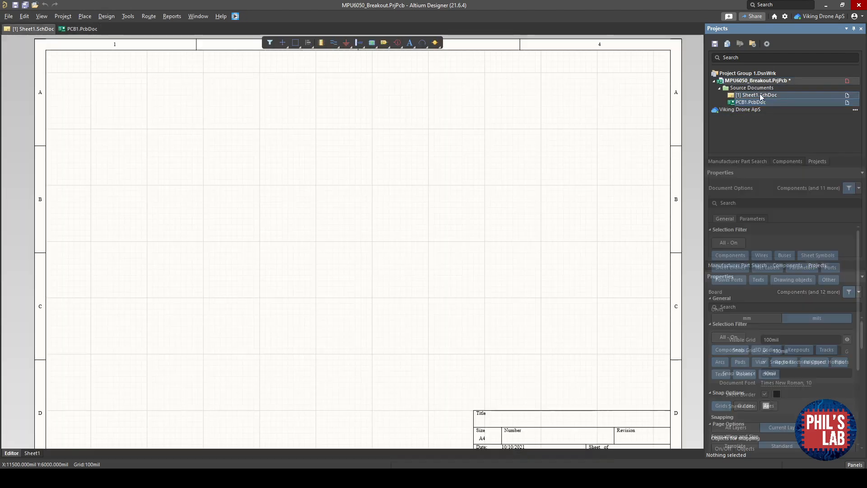
- Save the new schematic sheet under the file name Schematic
right_click(760, 95)
left_click(780, 135)
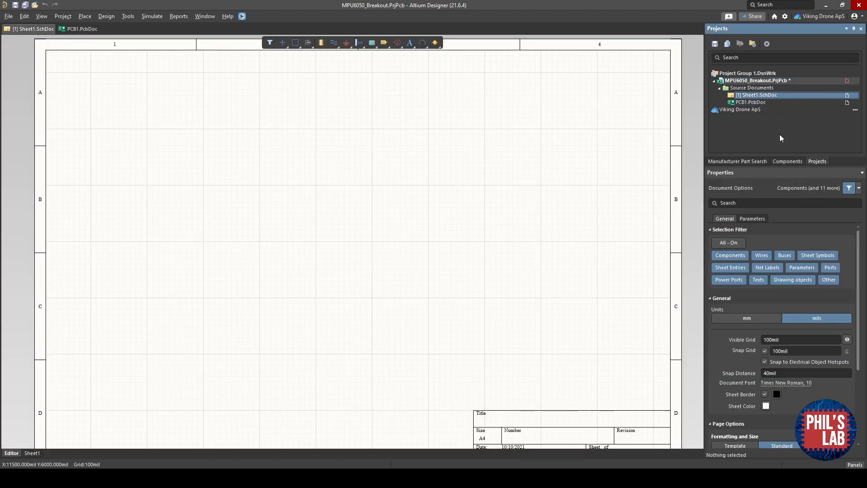
type("Schematic")
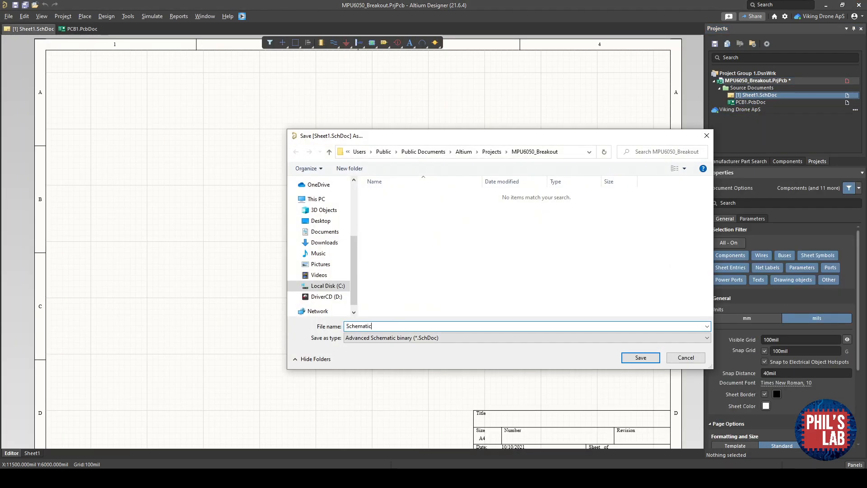
key("Return")
- Save the new PCB document under the file name PCB, then save all project files
right_click(751, 103)
left_click(779, 142)
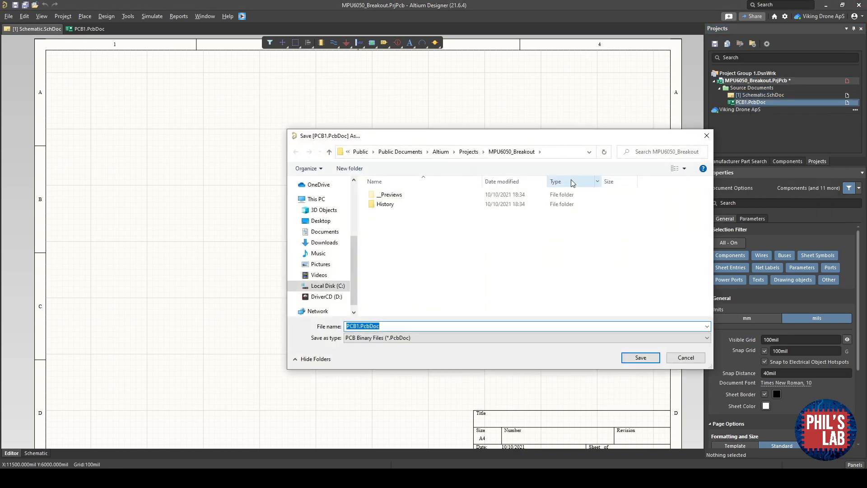
type("PCB")
key("Return")
left_click(25, 8)
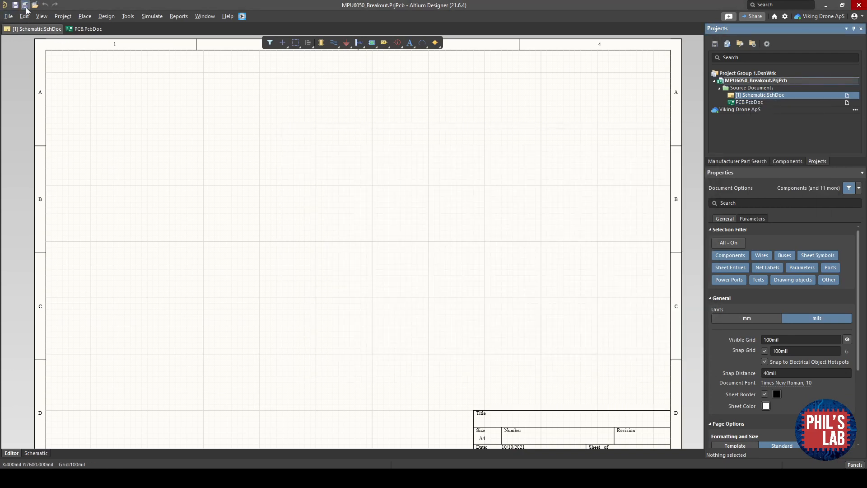
right_click_drag(469, 217, 461, 212)
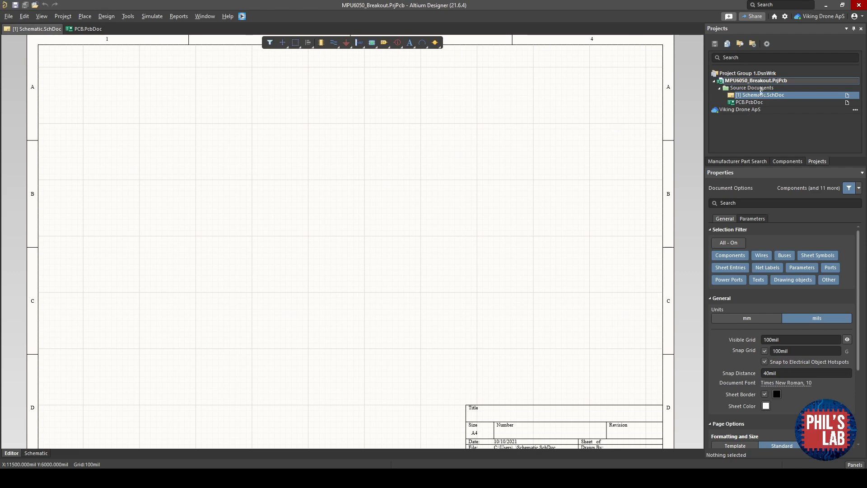
- Add the existing Footprint-Lib-PhilsLab.PcbLib and Schematic-Lib-PhilsLab.SchLib libraries to the project
right_click(744, 81)
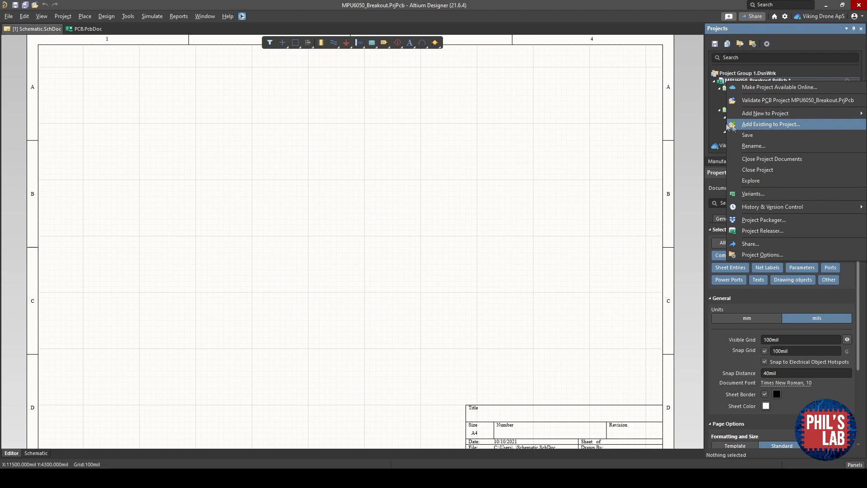
left_click(771, 124)
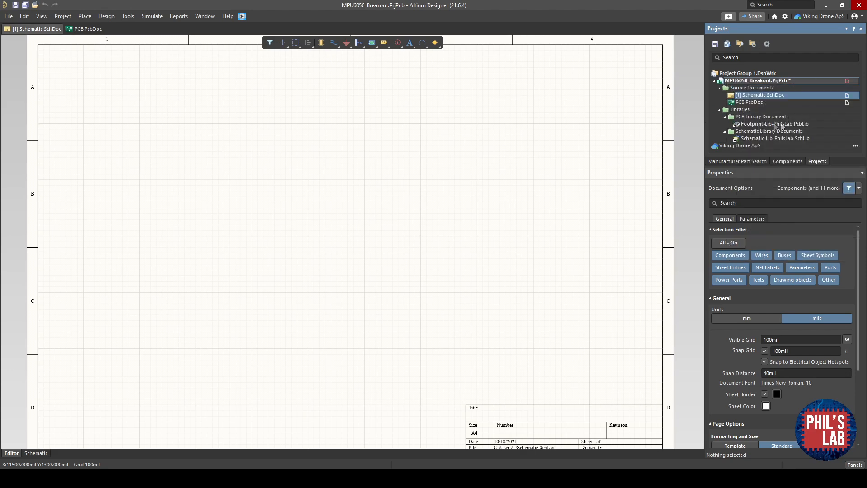
- Open the Schematic-Lib-PhilsLab schematic library and browse its component symbols
left_click(757, 139)
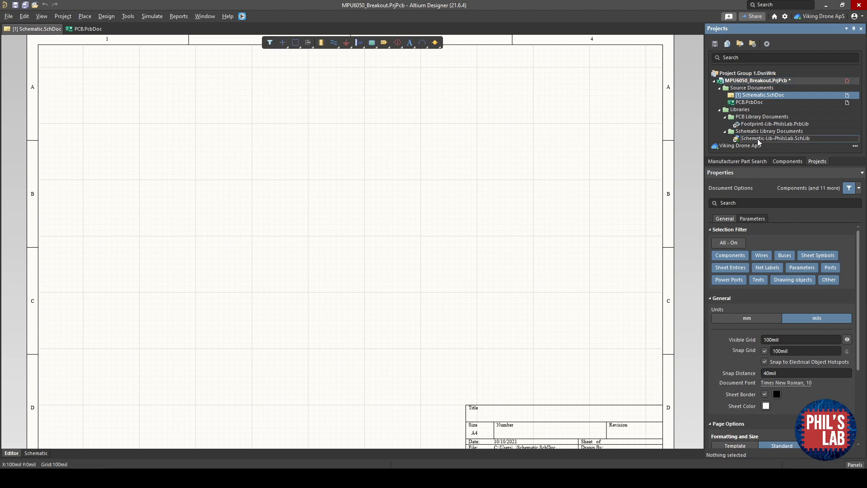
double_click(757, 139)
left_click_drag(172, 150, 171, 162)
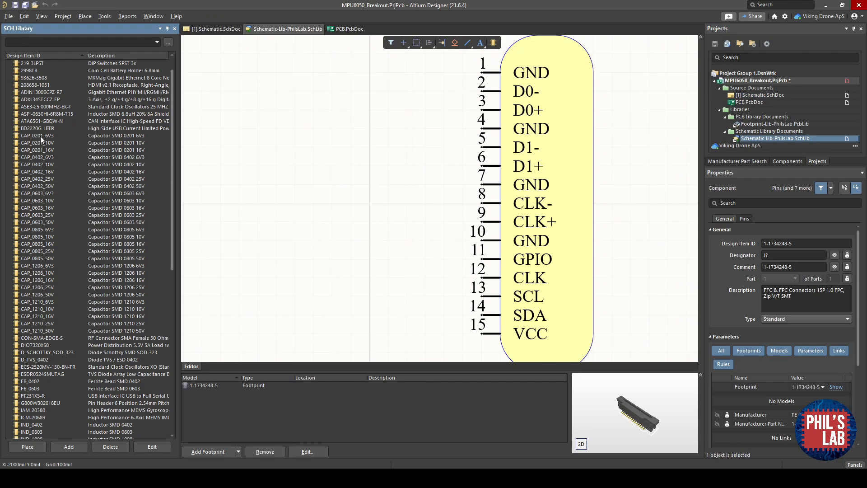
scroll(76, 283, "down", 13)
scroll(67, 375, "up", 1)
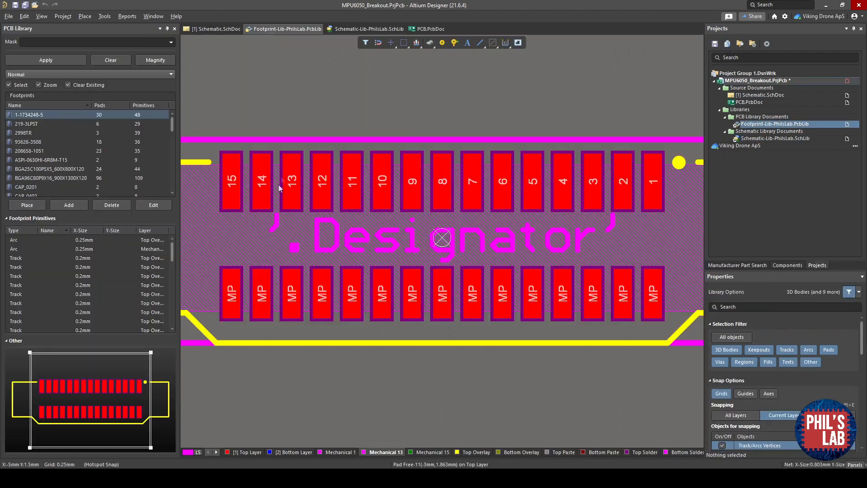
left_click(42, 125)
left_click(41, 153)
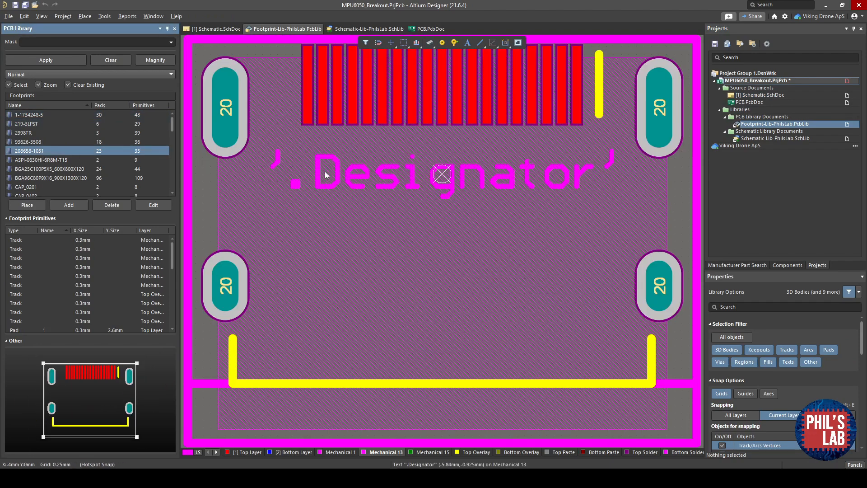
key("3")
right_click_drag(341, 194, 291, 36, "shift")
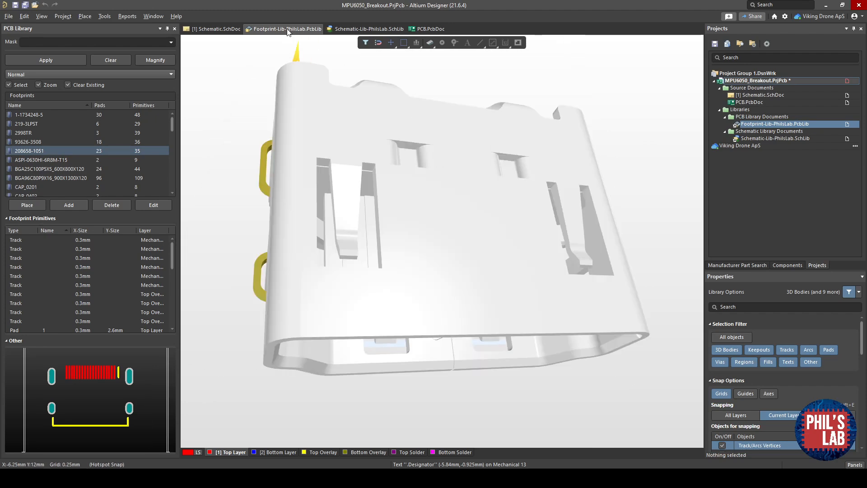
- Review the selected symbol's parameters in the schematic library, then reopen the Schematic sheet
left_click(351, 30)
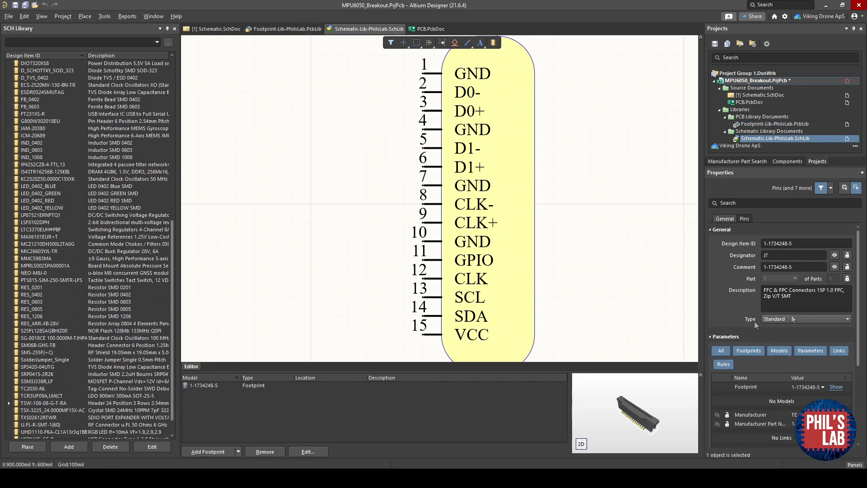
scroll(731, 354, "down", 2)
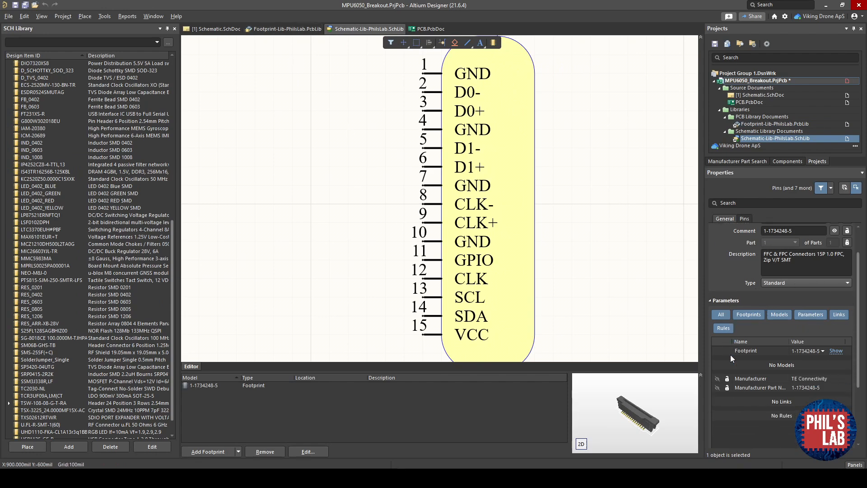
double_click(762, 95)
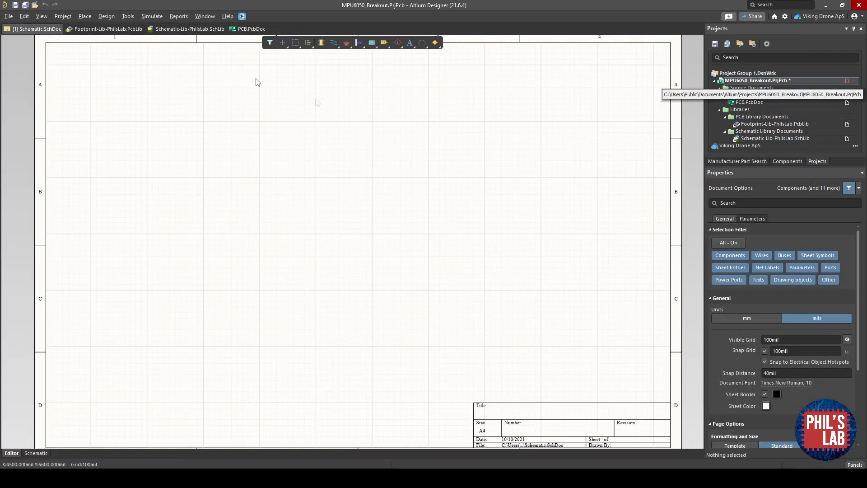
- Search manufacturer parts for mpu-6050 and place the TDK InvenSense MPU-6050 near the upper left of the schematic
left_click(746, 162)
left_click(754, 59)
type("mpu-6050")
key("Return")
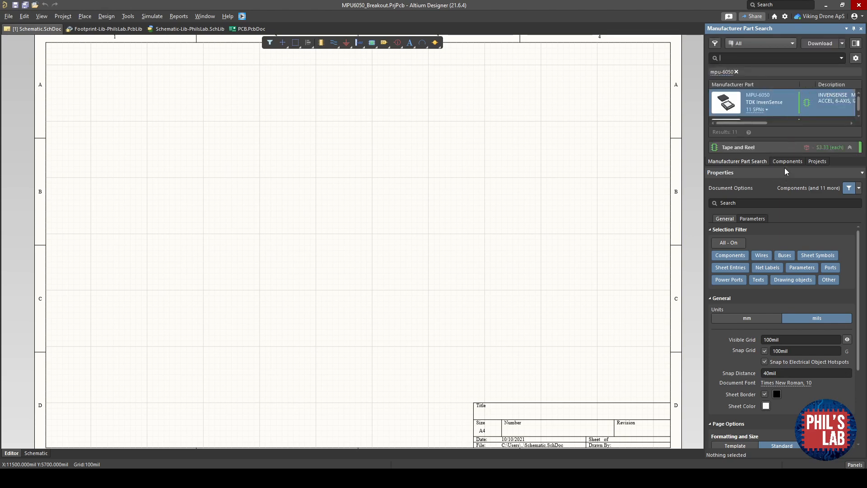
left_click_drag(784, 168, 784, 207)
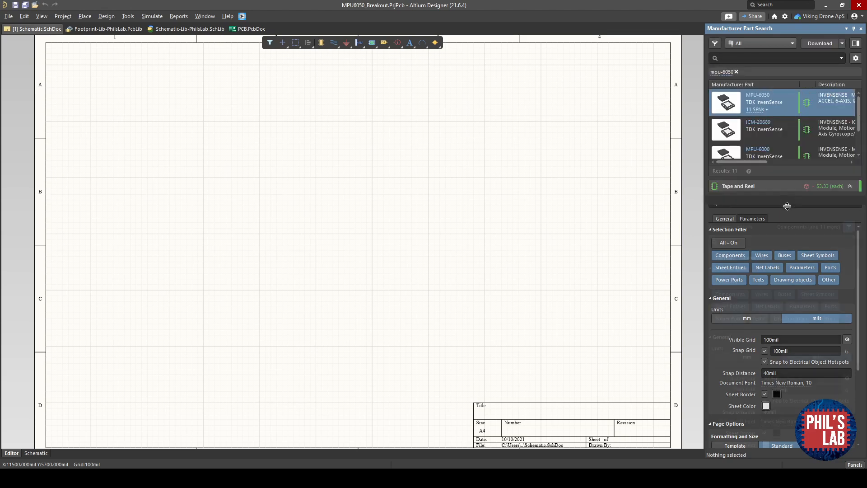
right_click(787, 100)
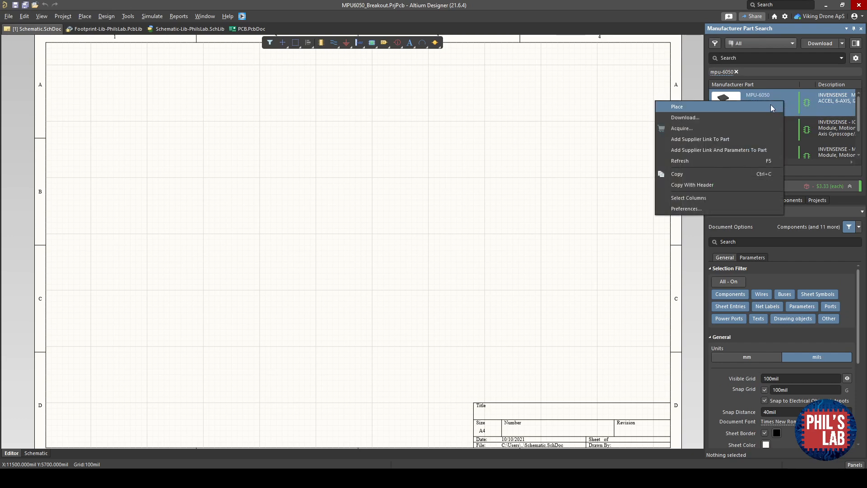
left_click(770, 106)
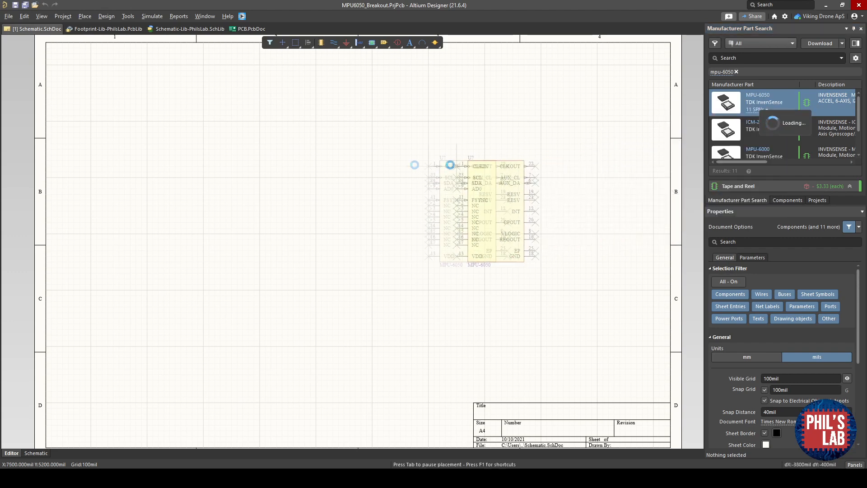
left_click(268, 138)
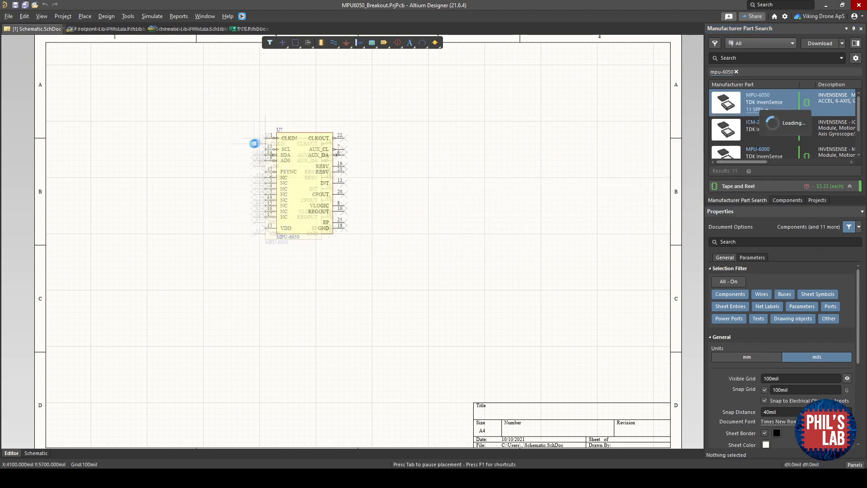
key("Escape")
scroll(331, 234, "up", 1, "ctrl")
left_click_drag(328, 194, 374, 203)
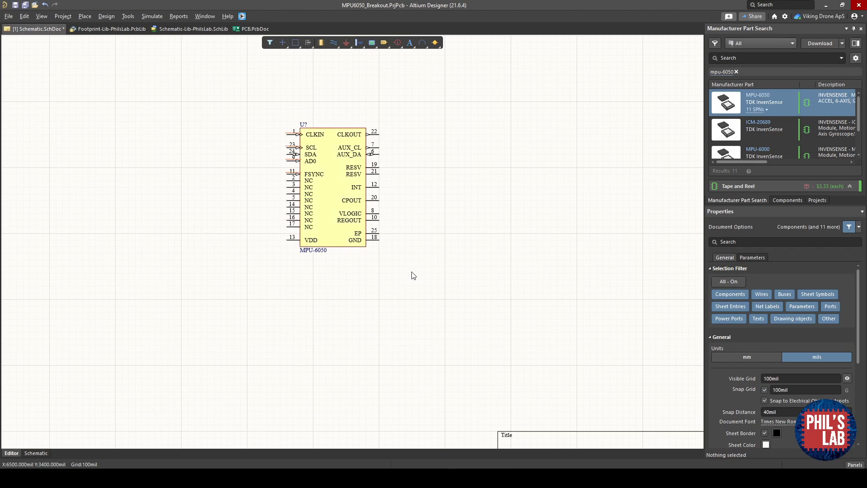
- Switch to the browser and study the MPU-6050 datasheet's typical operating circuit and pin descriptions
mouse_move(97, 477)
left_click(145, 433)
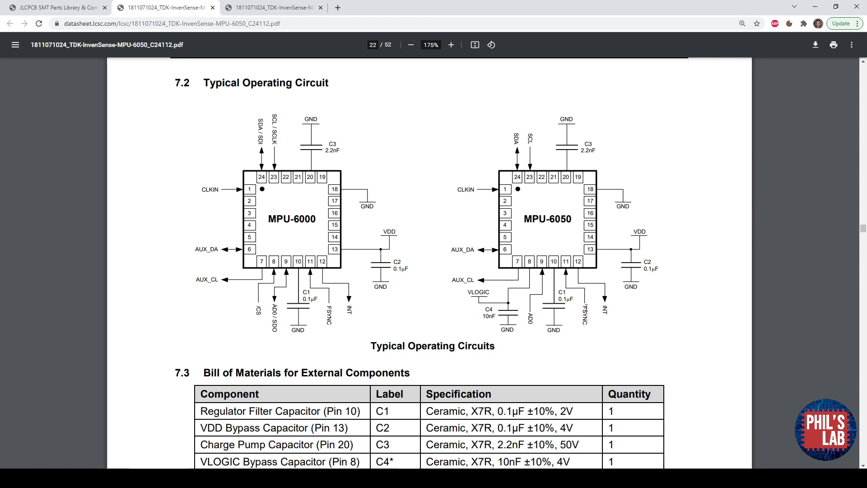
left_click_drag(611, 306, 605, 317)
left_click(532, 136)
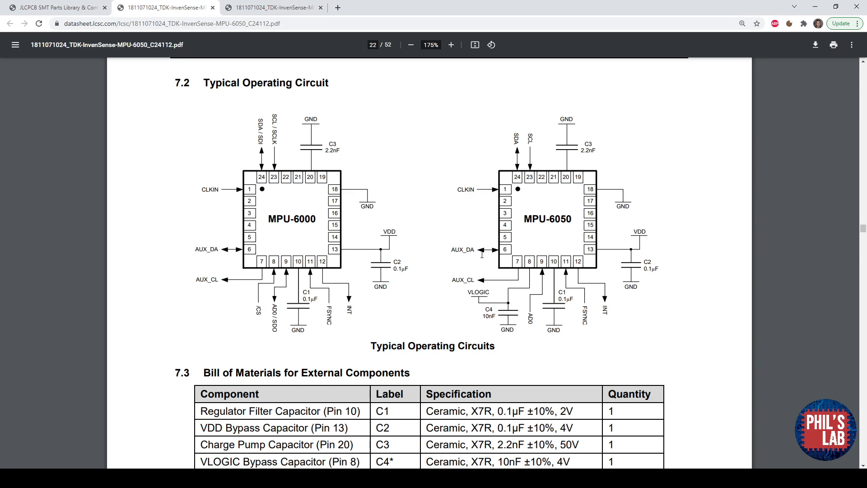
scroll(234, 117, "up", 10)
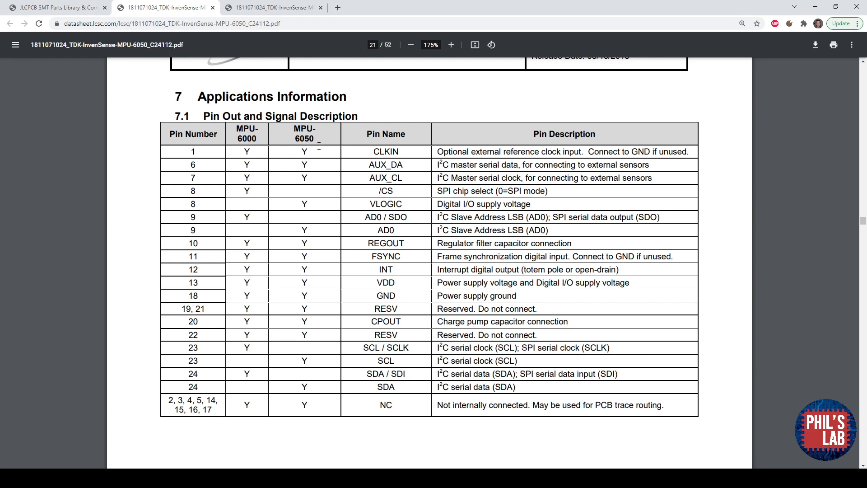
left_click_drag(437, 256, 676, 256)
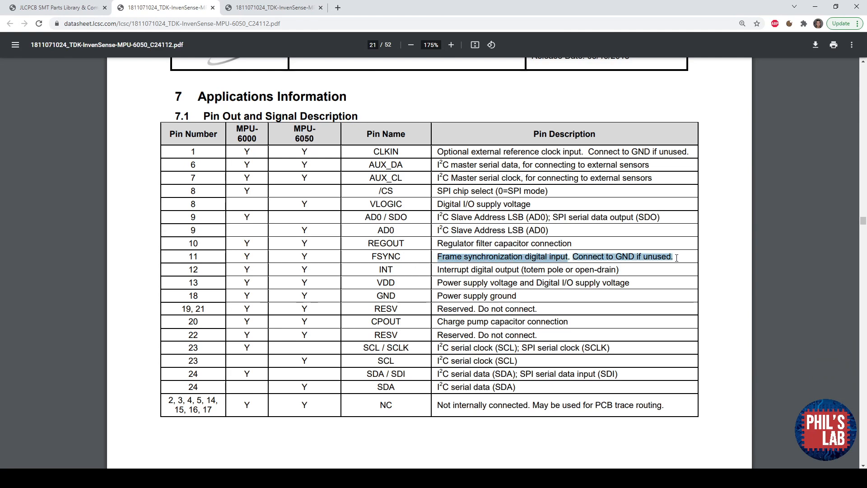
left_click(677, 257)
left_click_drag(441, 217, 658, 218)
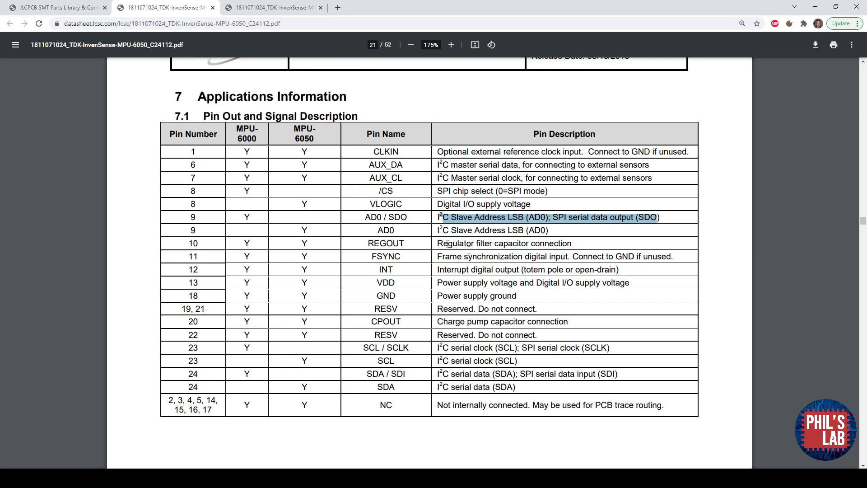
- Return to the schematic and filter the Schematic-Lib-PhilsLab.SchLib library in the Components panel for CAP parts
left_click(601, 218)
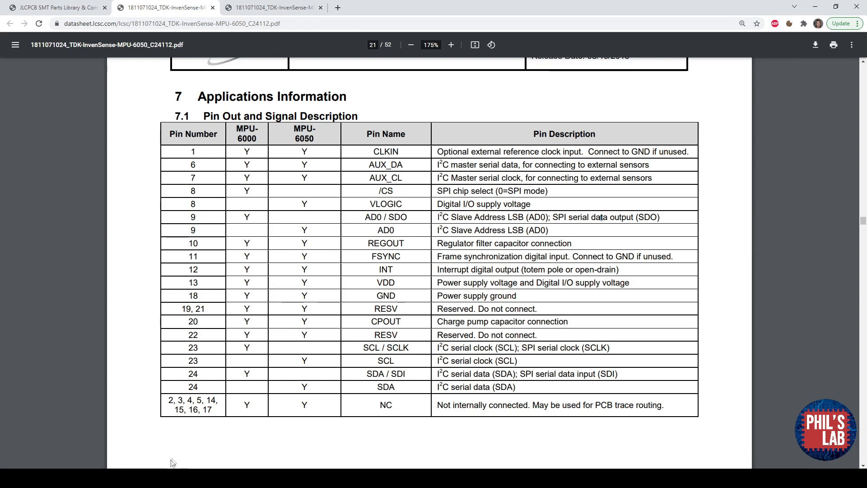
left_click(159, 478)
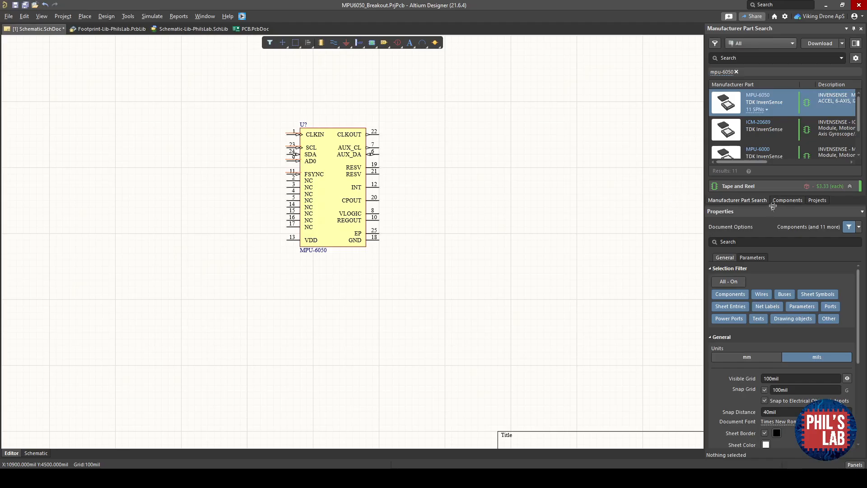
left_click(788, 200)
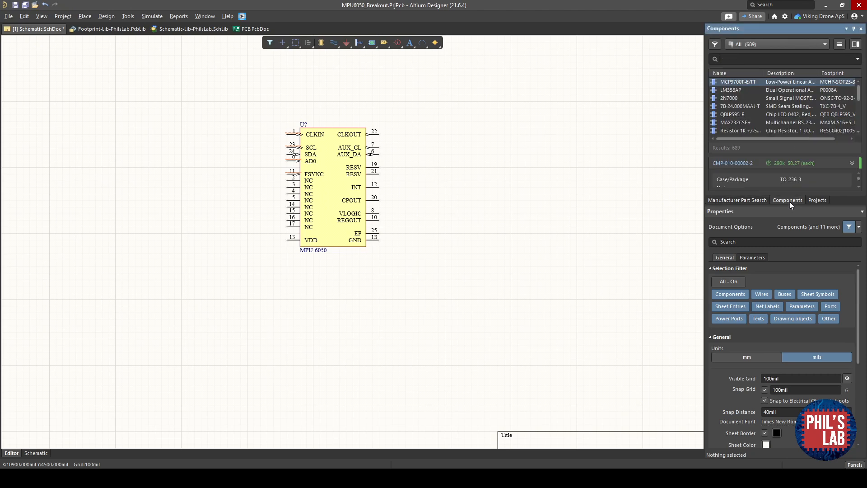
left_click(766, 45)
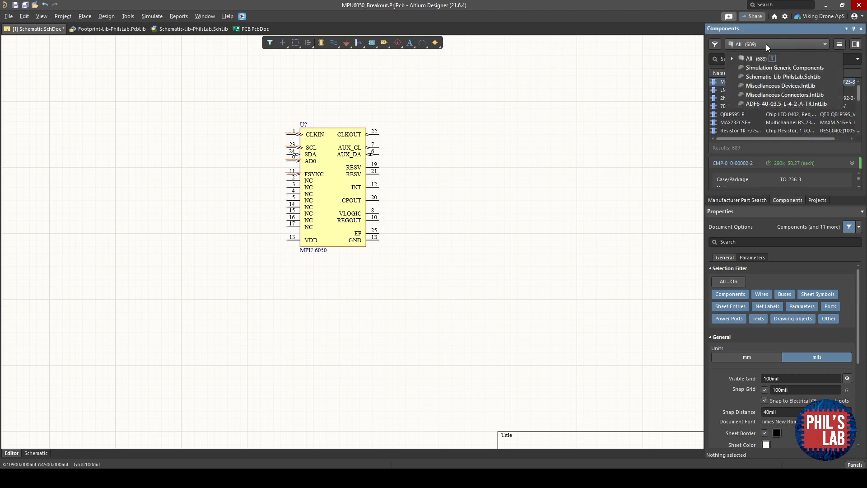
left_click(768, 76)
type("CAP")
key("Return")
left_click_drag(778, 205, 778, 291)
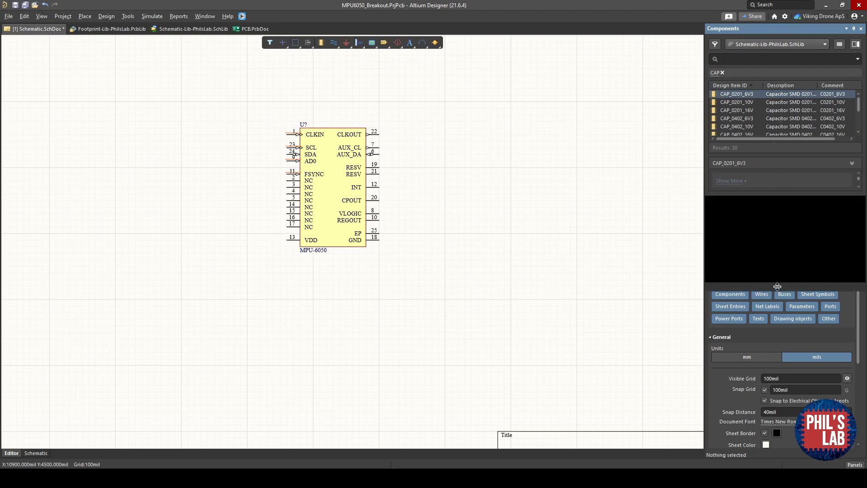
- Place a vertical CAP_0402_10V capacitor to the right of the MPU-6050 and set its value to 100n
left_click_drag(743, 127, 432, 188)
key("space")
scroll(425, 189, "up", 2, "ctrl")
left_click(411, 213)
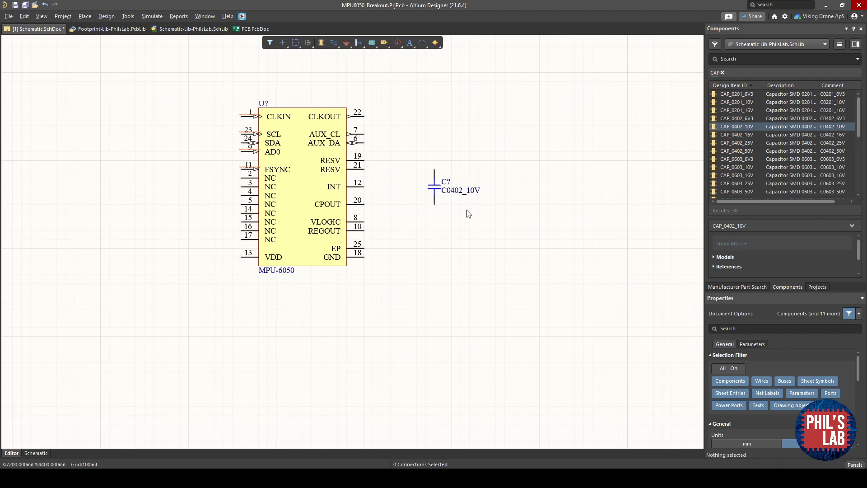
double_click(462, 191)
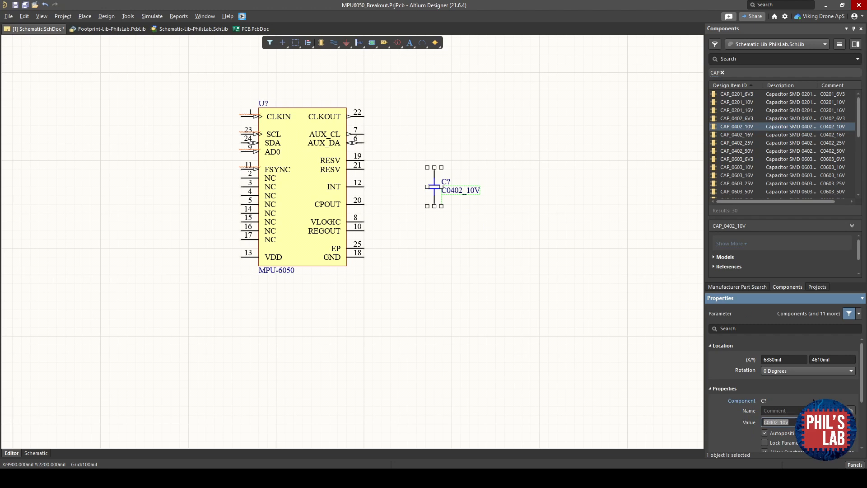
type("100n")
key("Return")
left_click(522, 236)
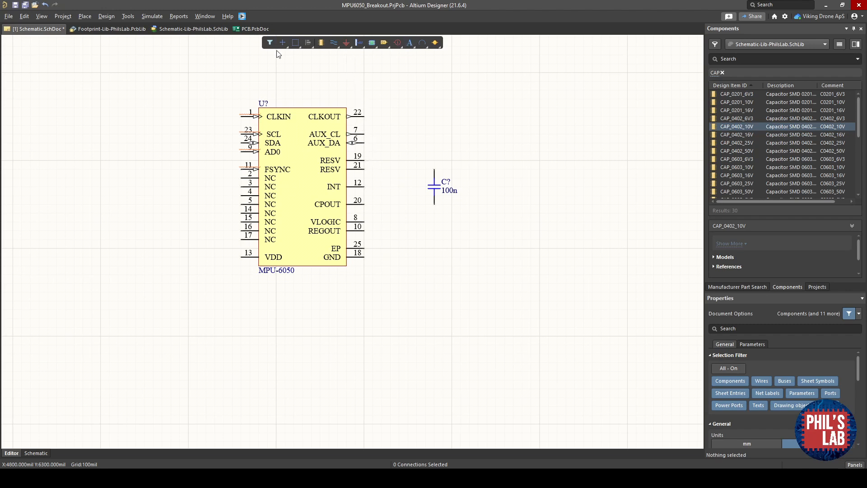
- Place a GND power port below the chip and hide its name
right_click(346, 44)
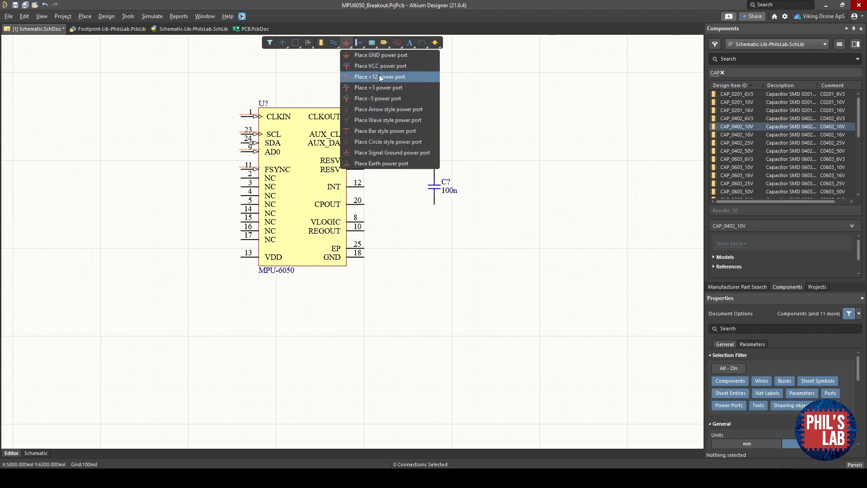
left_click(386, 56)
left_click(410, 268)
key("Escape")
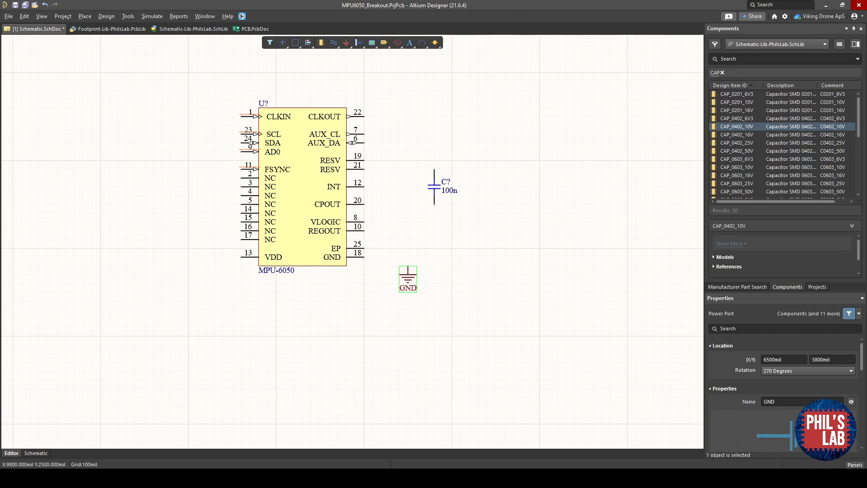
scroll(782, 396, "down", 1)
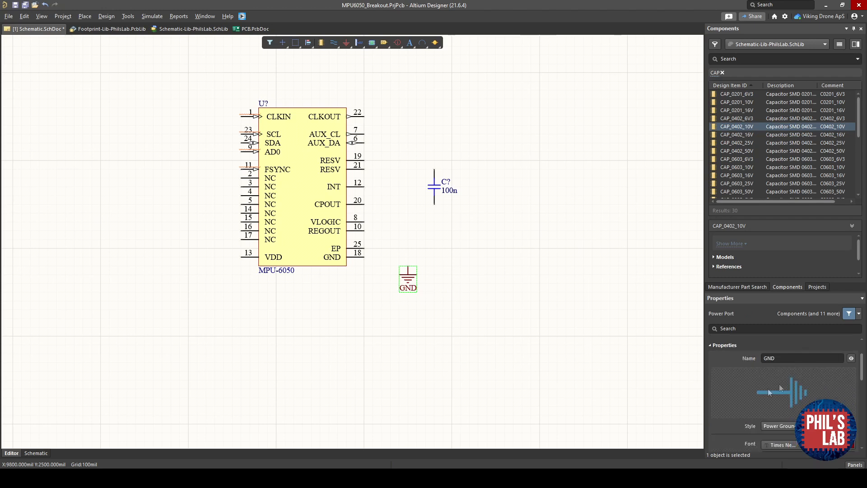
left_click(851, 381)
left_click(538, 306)
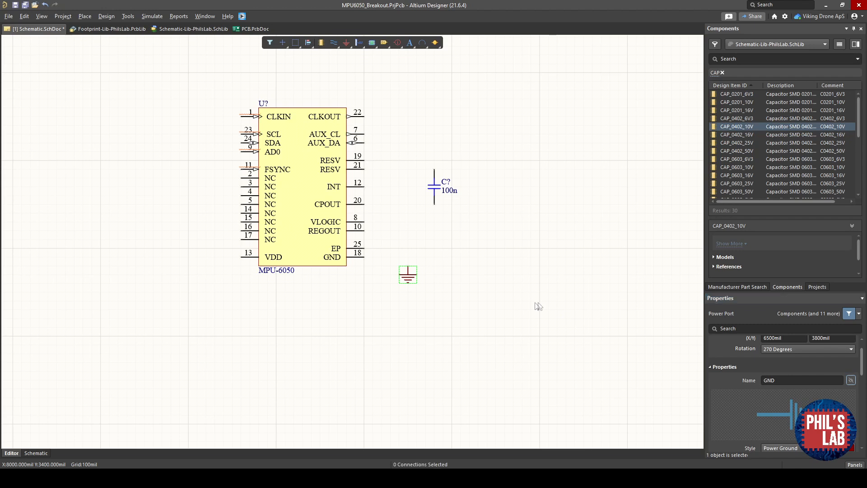
- Place a power port named +3V3 above the chip
right_click(348, 45)
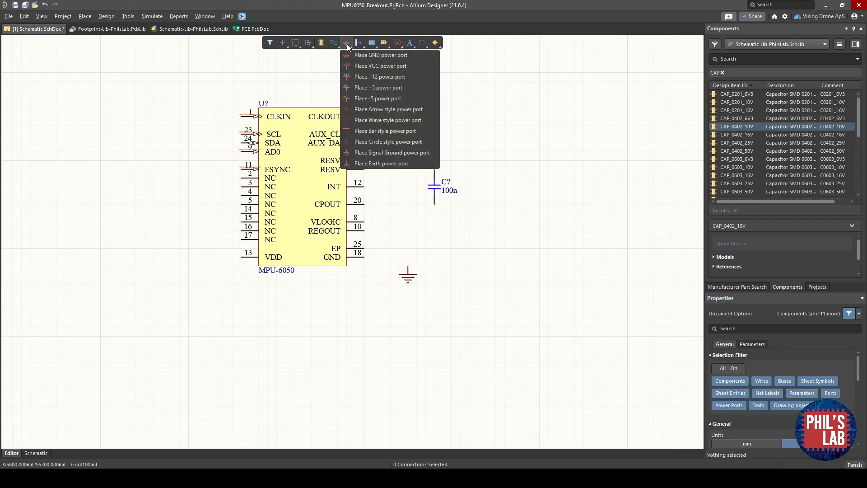
left_click(365, 68)
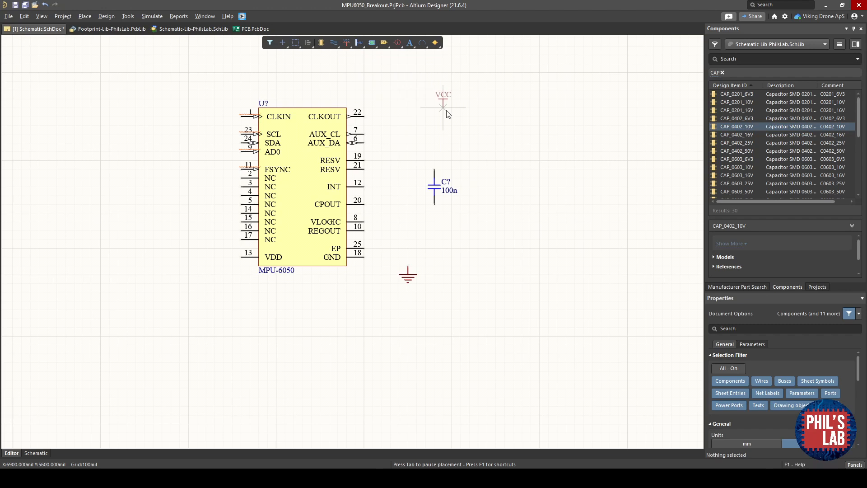
key("Tab")
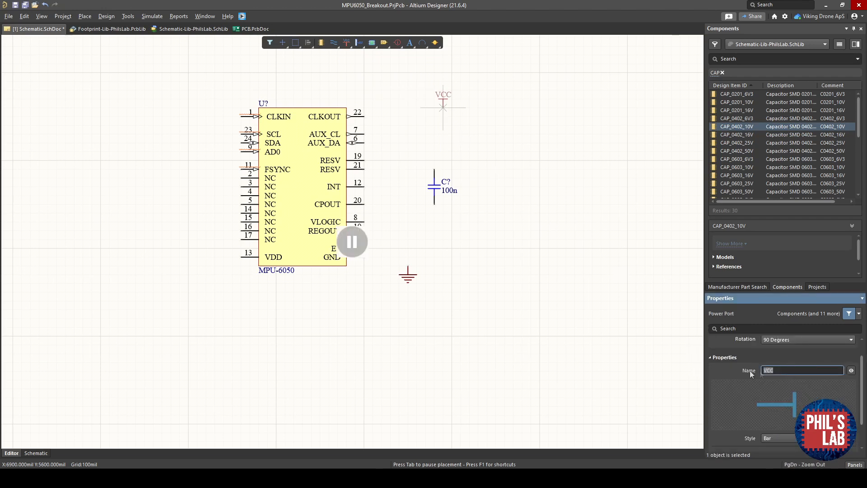
type("+3V3")
key("Return")
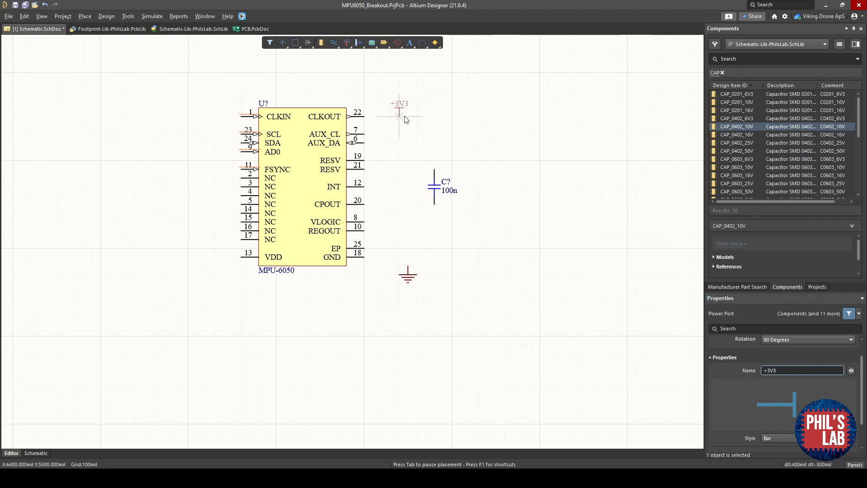
left_click(451, 107)
key("Escape")
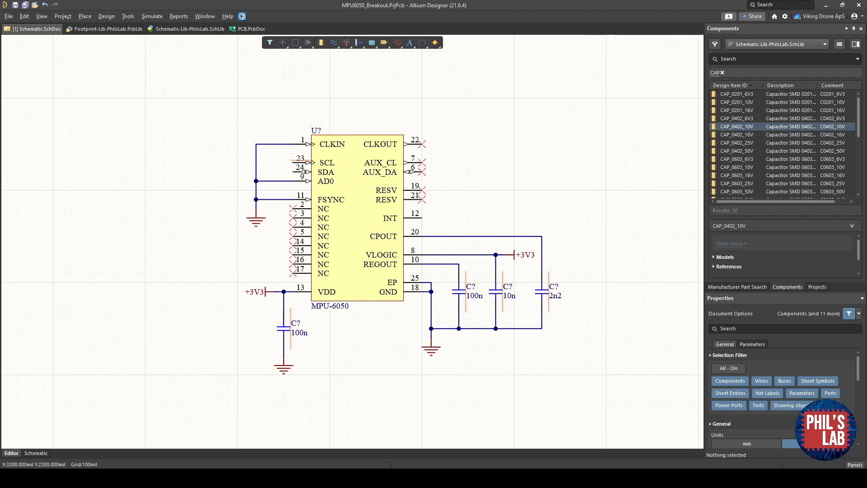
right_click_drag(296, 284, 286, 286)
middle_click_drag(197, 264, 198, 264)
key("ctrl+w")
left_click(139, 244)
left_click(209, 304)
right_click(207, 255)
right_click(206, 255)
key("Delete")
scroll(281, 237, "up", 4, "ctrl")
right_click_drag(296, 175, 251, 182)
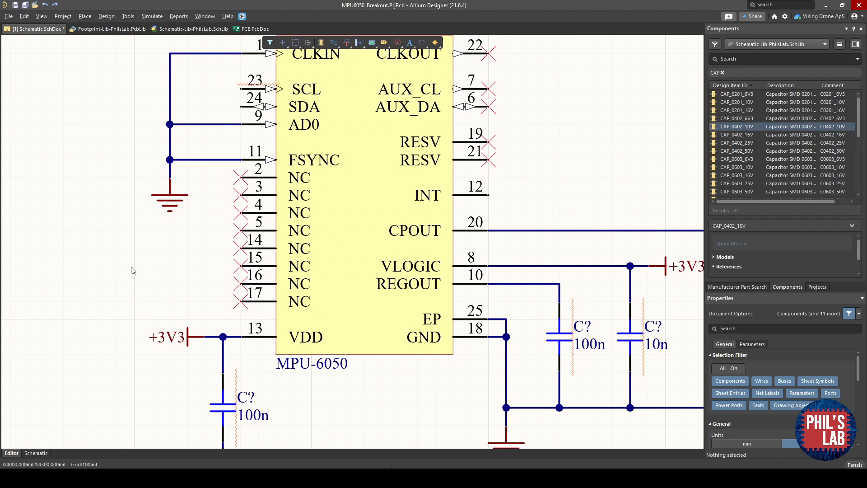
key("p")
key("v")
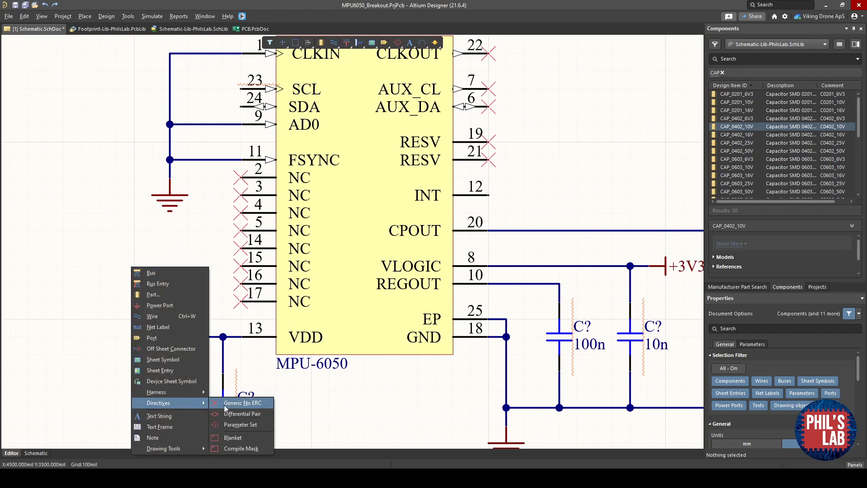
key("Escape")
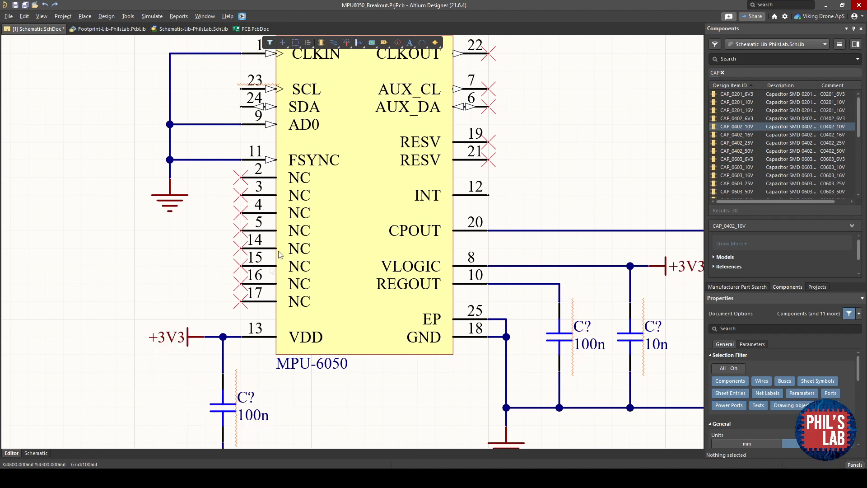
- Compare the schematic's CLKIN, AD0 and FSYNC connections against the datasheet's pin descriptions
scroll(267, 220, "down", 1, "ctrl")
right_click_drag(272, 224, 233, 244)
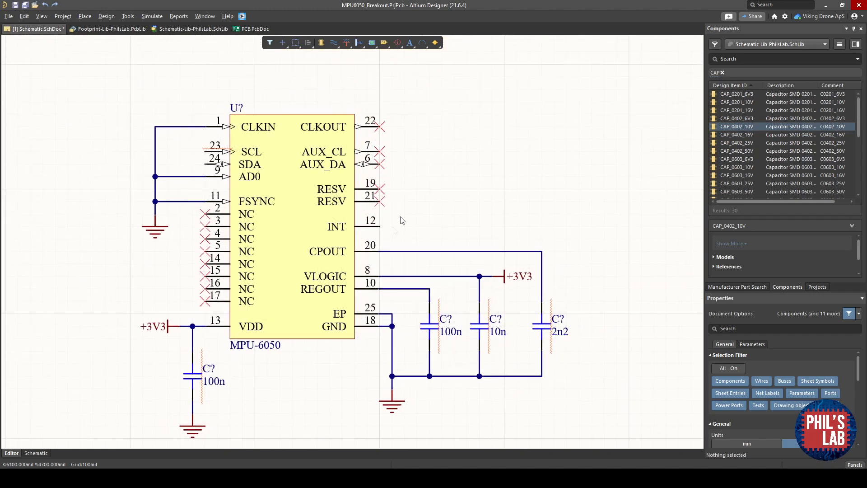
scroll(214, 324, "down", 1)
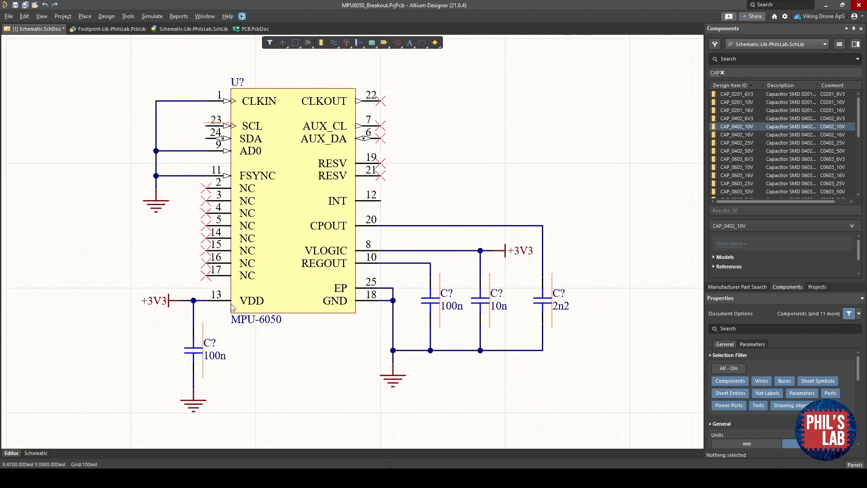
right_click_drag(249, 284, 243, 294)
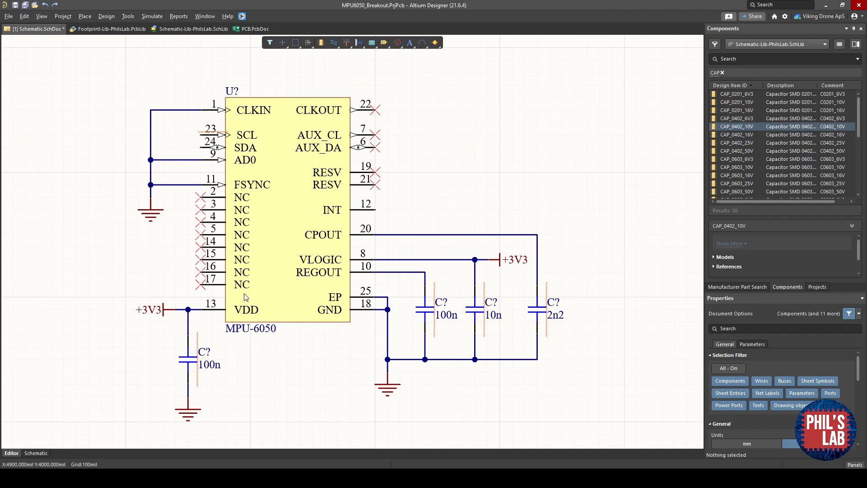
scroll(233, 137, "up", 3, "ctrl")
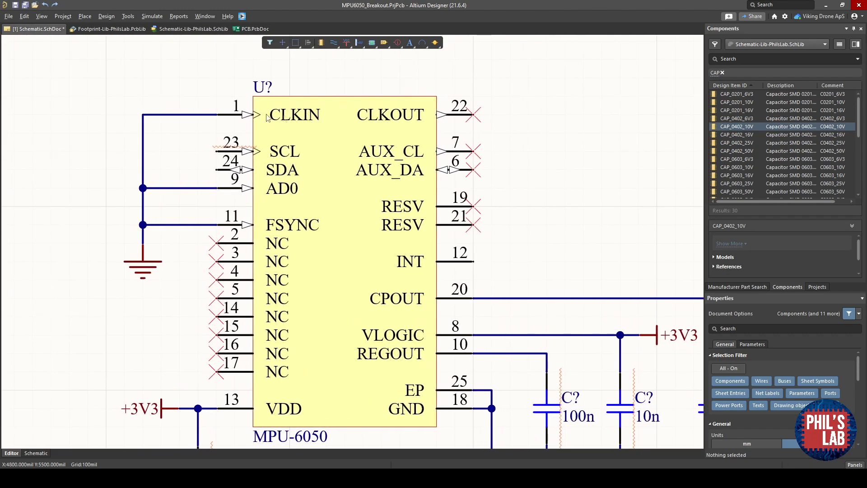
left_click(79, 478)
left_click(145, 440)
left_click_drag(0, 35, 440, 22)
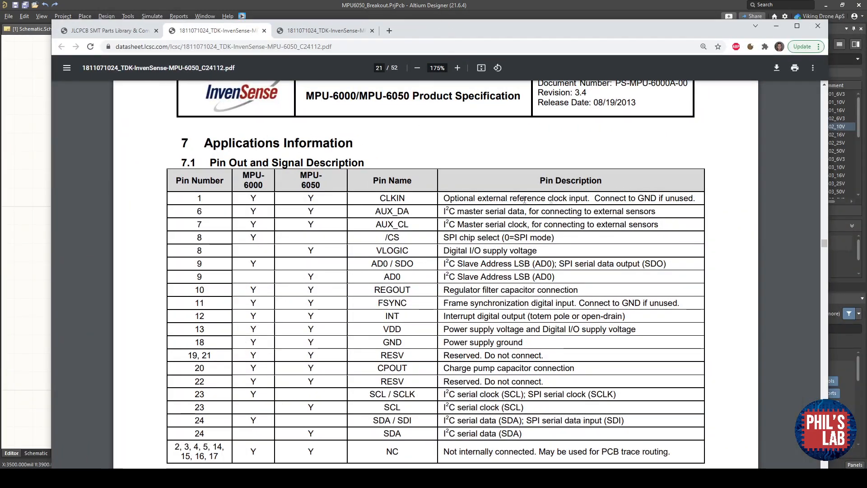
left_click_drag(478, 198, 695, 200)
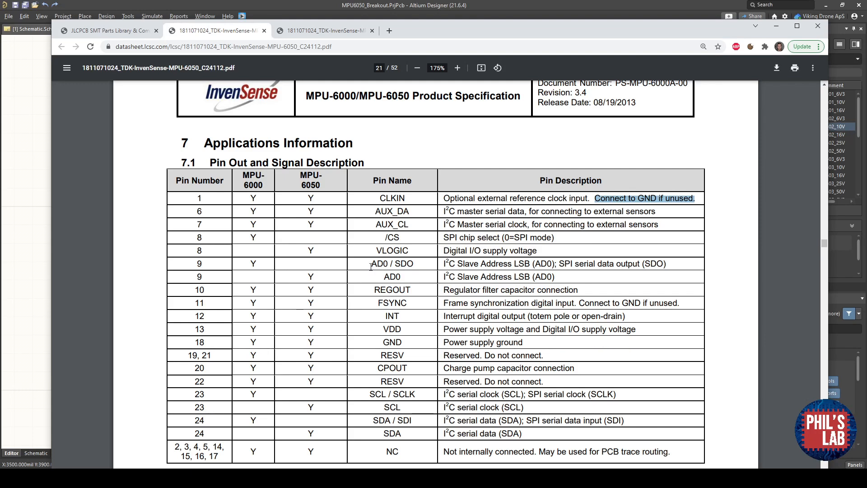
left_click_drag(372, 264, 539, 265)
left_click(521, 263)
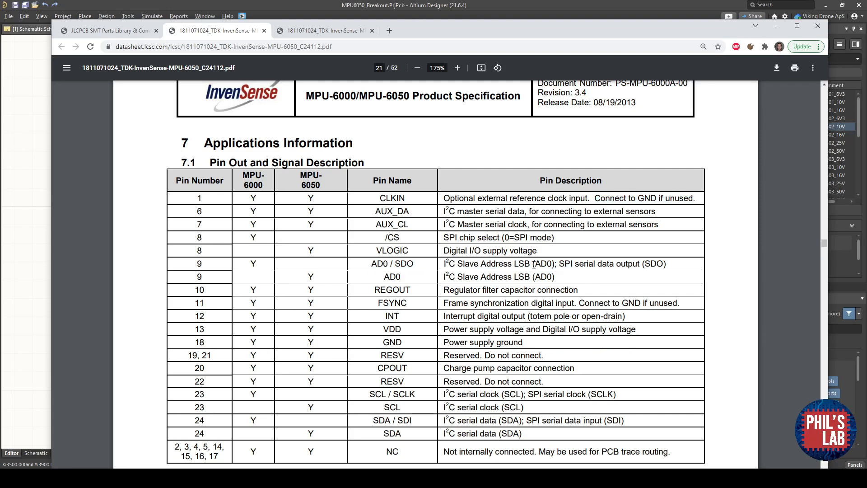
left_click_drag(532, 264, 443, 264)
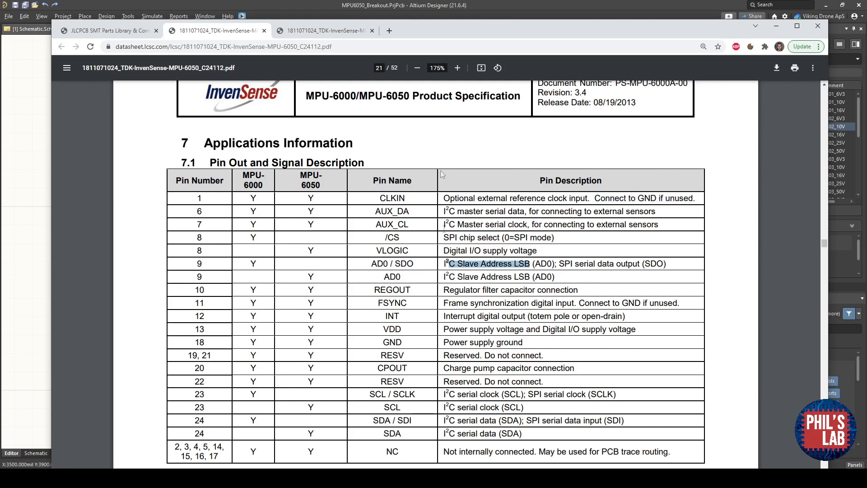
left_click(466, 4)
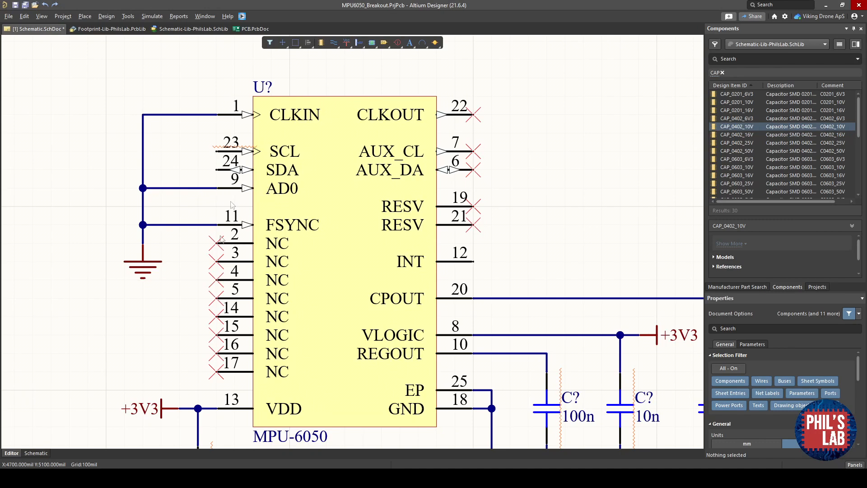
left_click(90, 433)
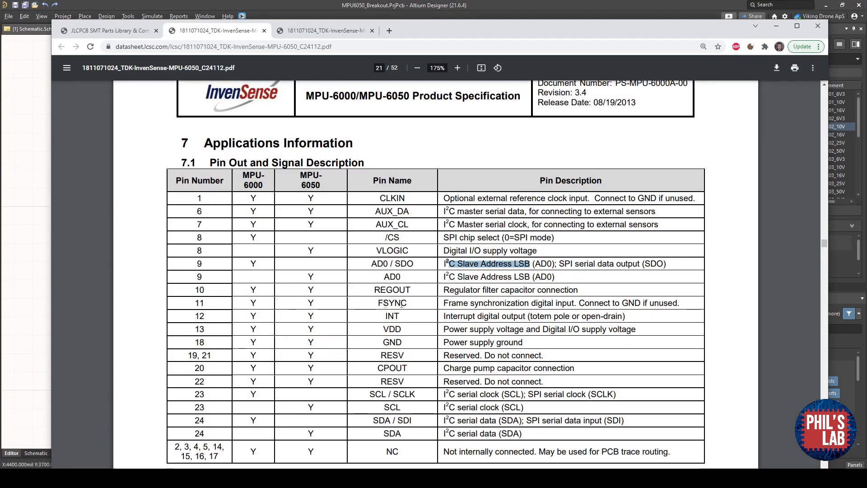
left_click_drag(680, 304, 583, 305)
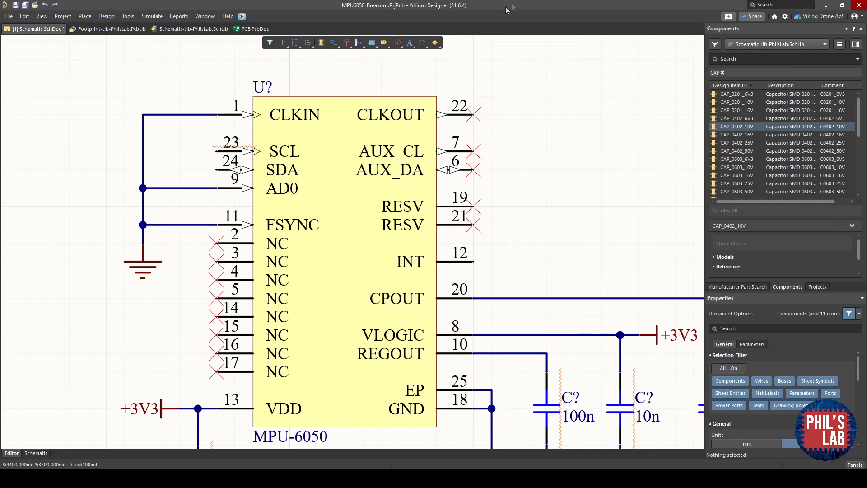
- Search the component library for JST and place the SM06B-GHS-TB connector to the left of the MPU-6050
key("alt+Tab")
right_click_drag(310, 238, 388, 240)
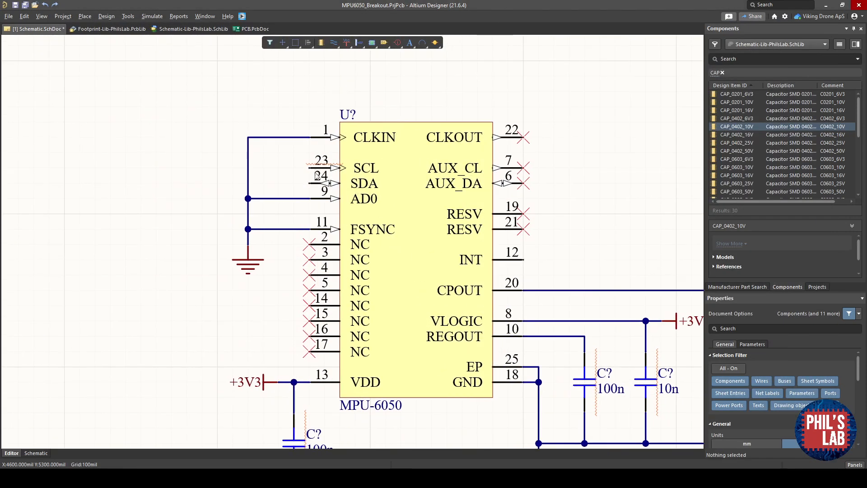
scroll(524, 261, "down", 2, "ctrl")
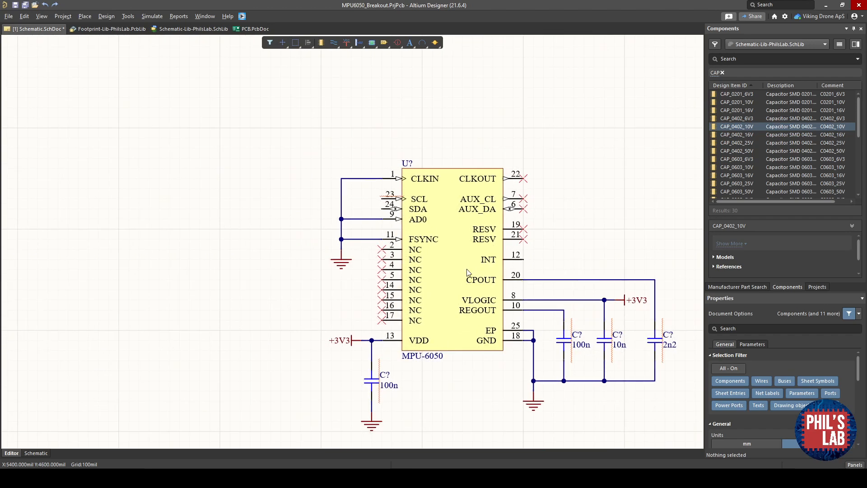
scroll(467, 269, "down", 1, "ctrl")
right_click_drag(411, 270, 357, 269)
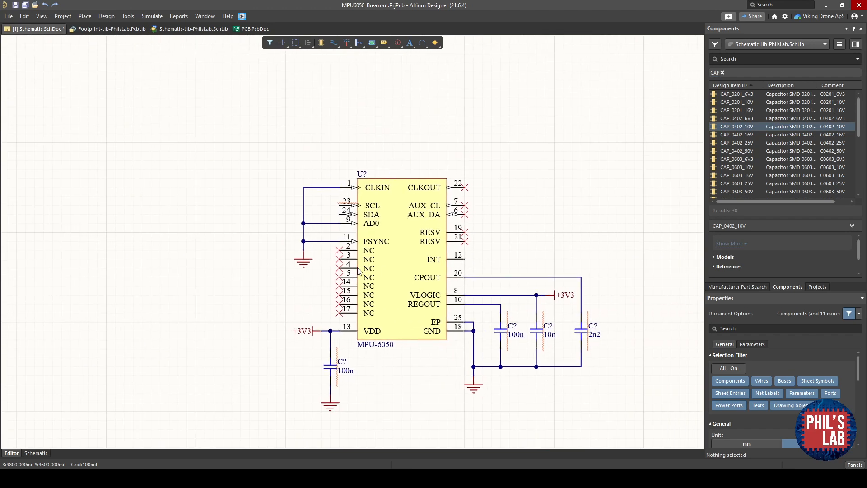
left_click(765, 58)
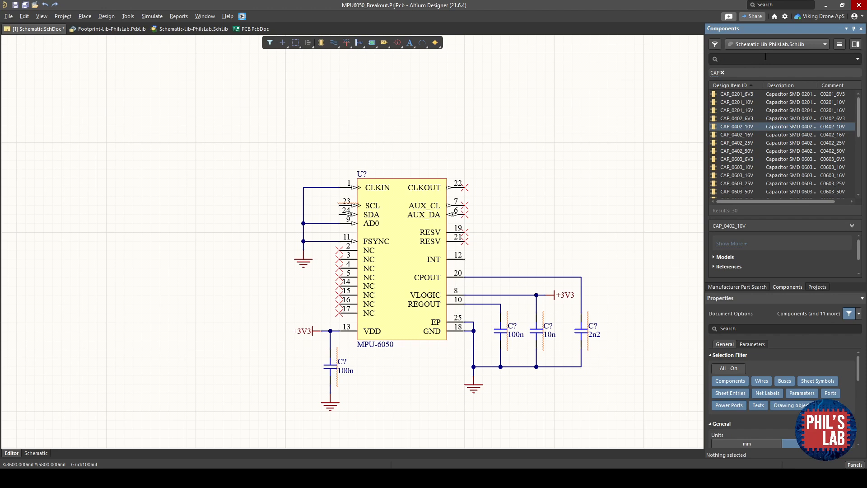
key("Return")
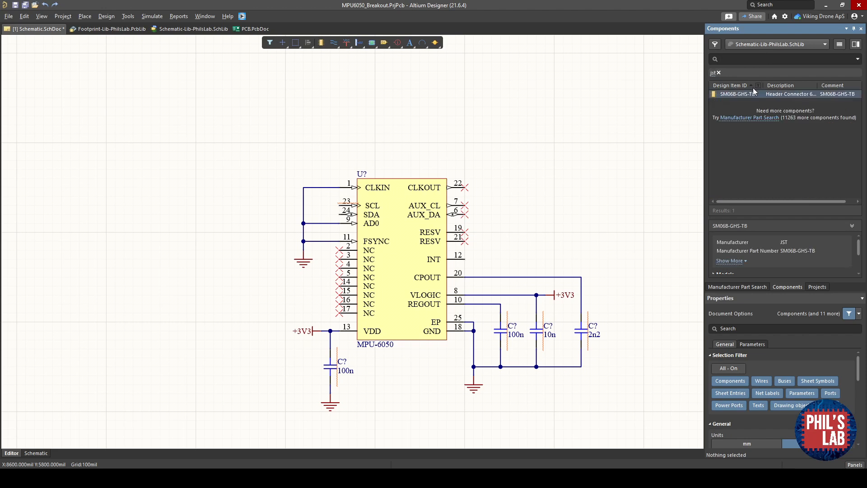
mouse_move(751, 94)
left_mouse_down()
mouse_move(339, 194)
mouse_move(155, 214)
mouse_move(214, 221)
mouse_move(200, 220)
mouse_move(227, 233)
left_mouse_up()
left_click(321, 258)
right_click_drag(320, 257, 217, 260)
scroll(217, 260, "down", 2, "ctrl")
scroll(217, 260, "up", 1, "ctrl")
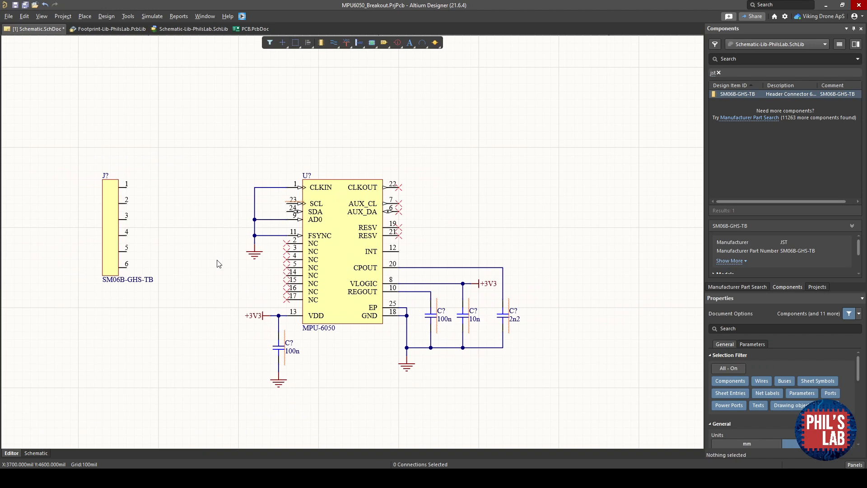
- Place an I2C_SCL net label left of the chip and wire it to the SCL pin
right_click(217, 260)
key("p")
key("n")
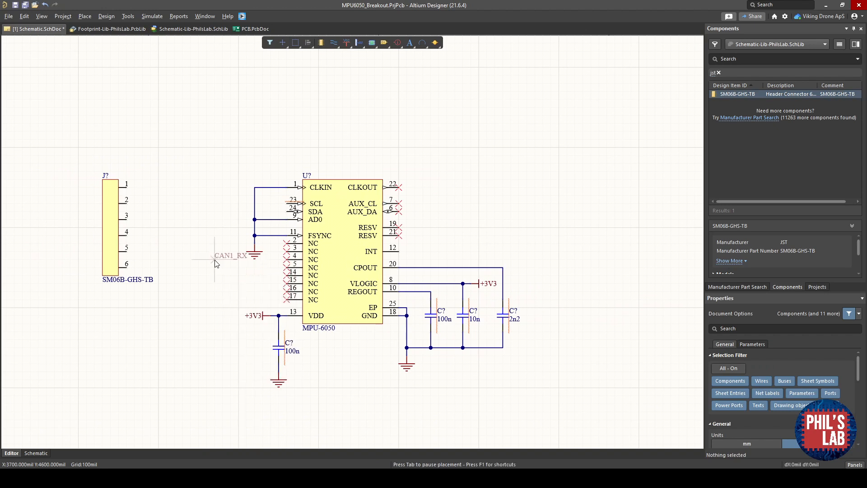
key("Tab")
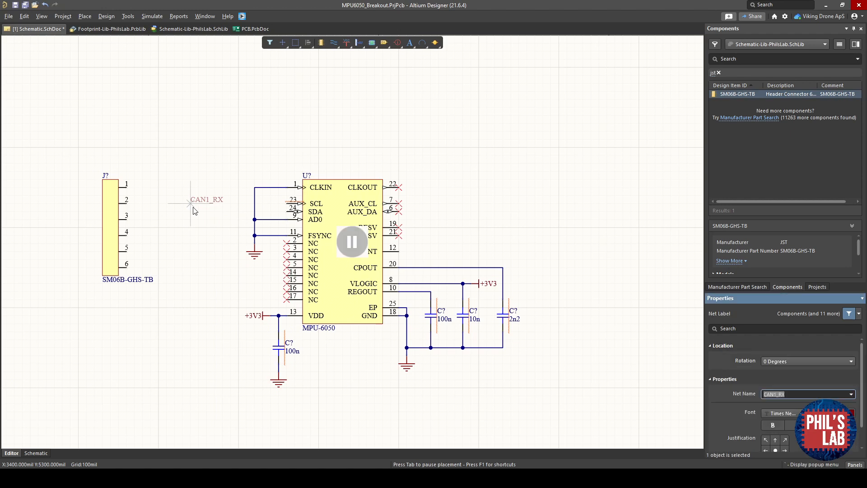
type("I2C_SCL")
key("Return")
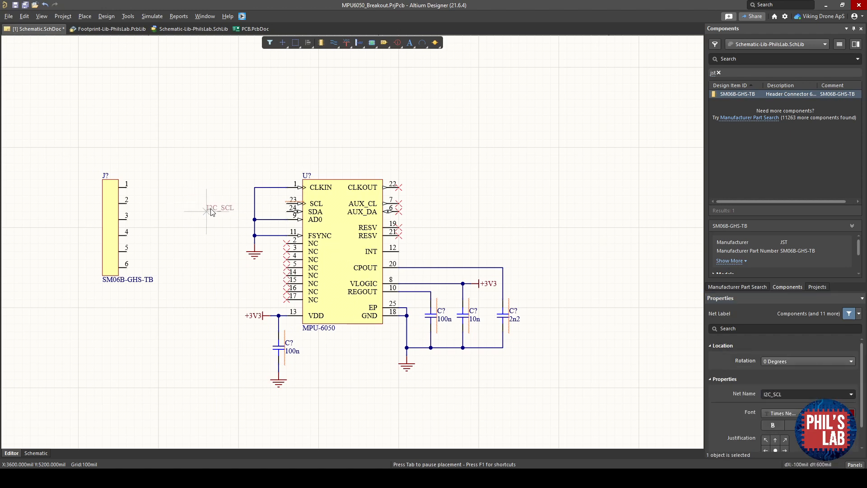
left_click(208, 204)
key("Escape")
scroll(216, 202, "up", 2, "ctrl")
key("ctrl+w")
left_click(206, 203)
left_click(328, 207)
key("Escape")
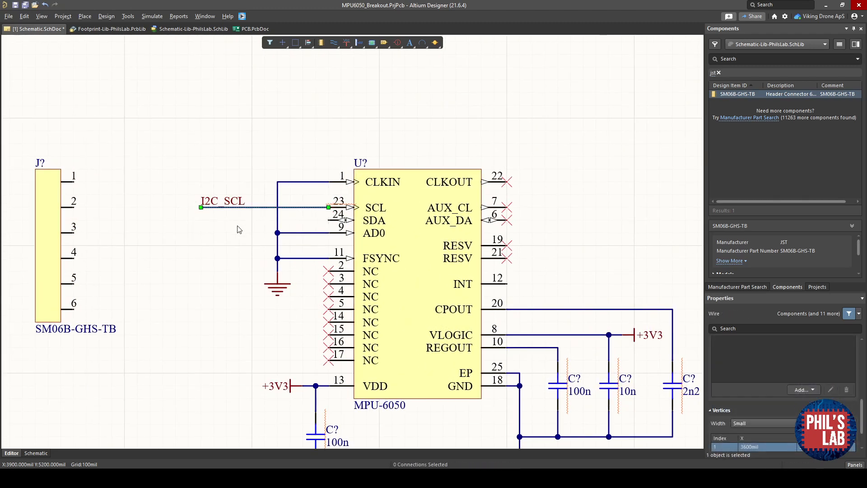
- Look over the net labels attached to the MPU-6050's SDA, INT, CPOUT and REGOUT pins
scroll(432, 338, "down", 1)
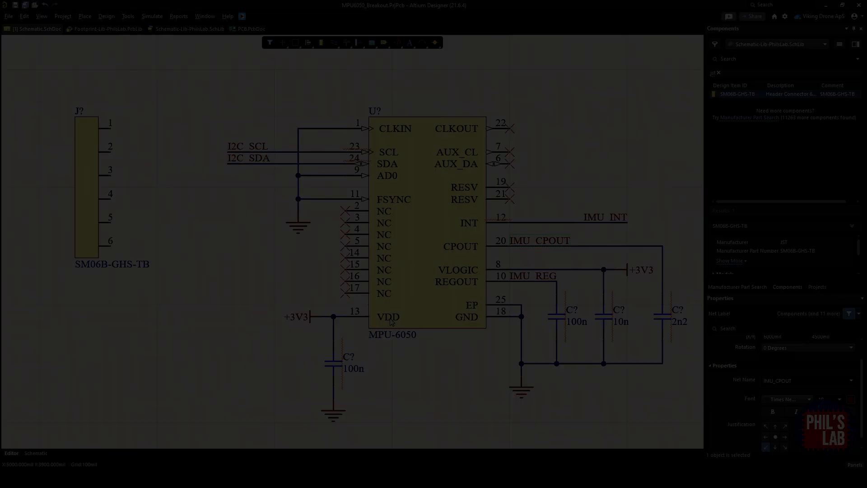
right_click_drag(401, 324, 369, 314)
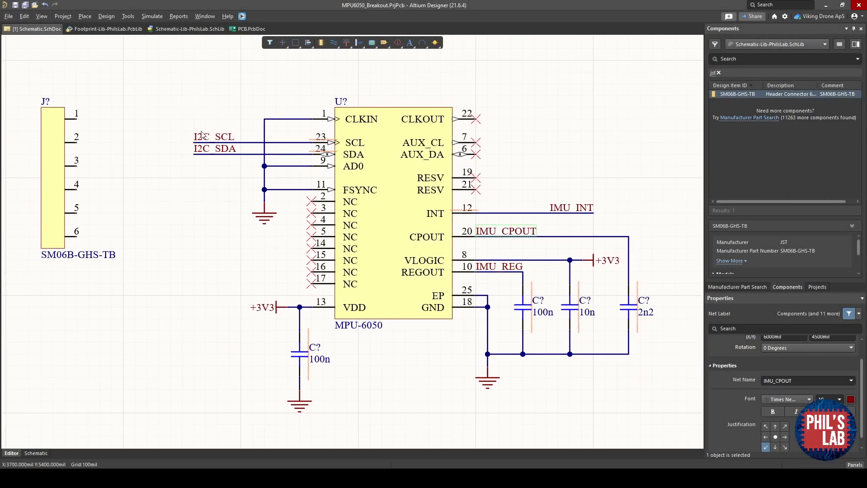
right_click_drag(556, 226, 508, 226)
left_click(493, 251)
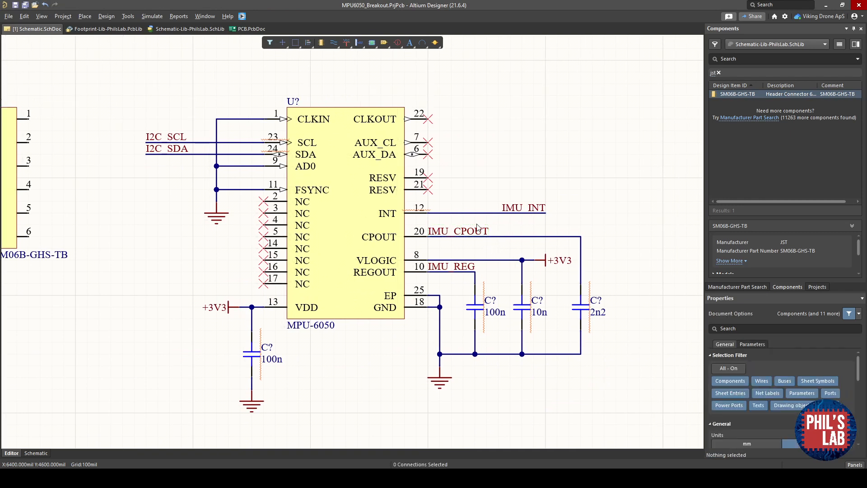
scroll(460, 266, "up", 1, "ctrl")
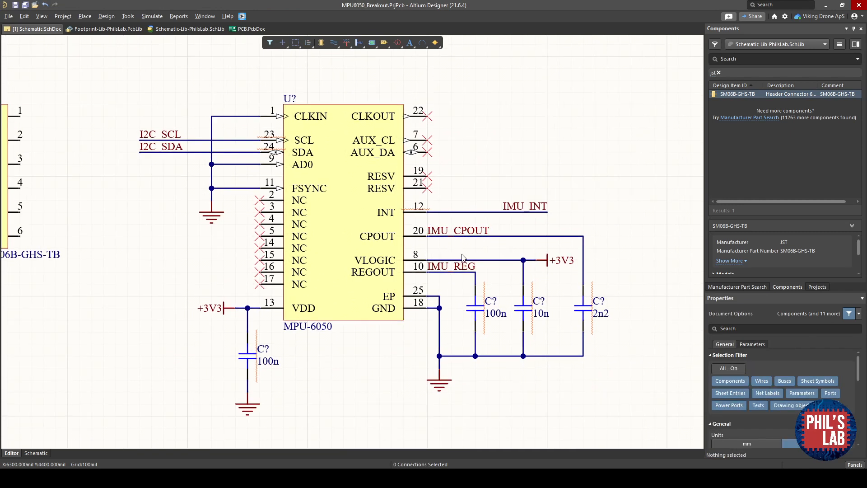
scroll(478, 265, "up", 1, "ctrl")
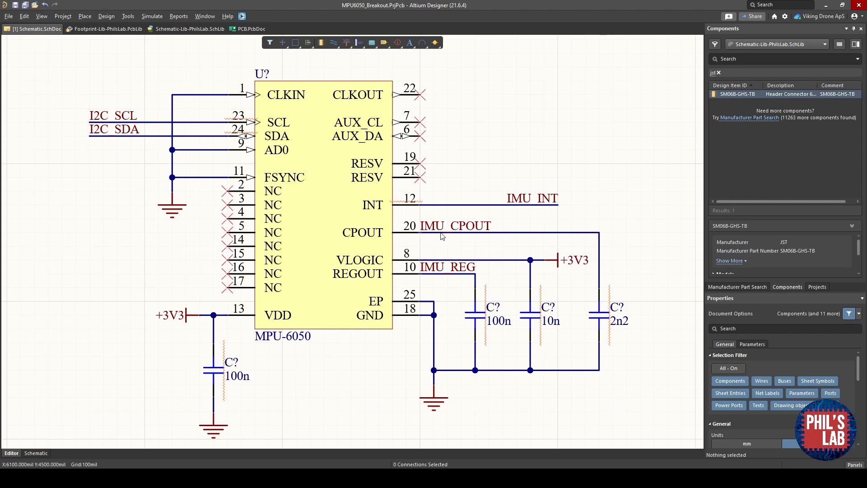
scroll(441, 236, "down", 2, "ctrl")
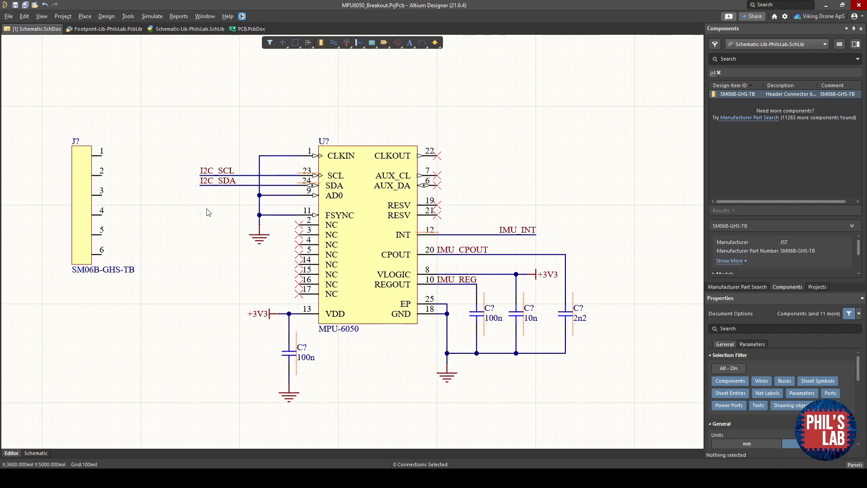
scroll(234, 186, "up", 2, "ctrl")
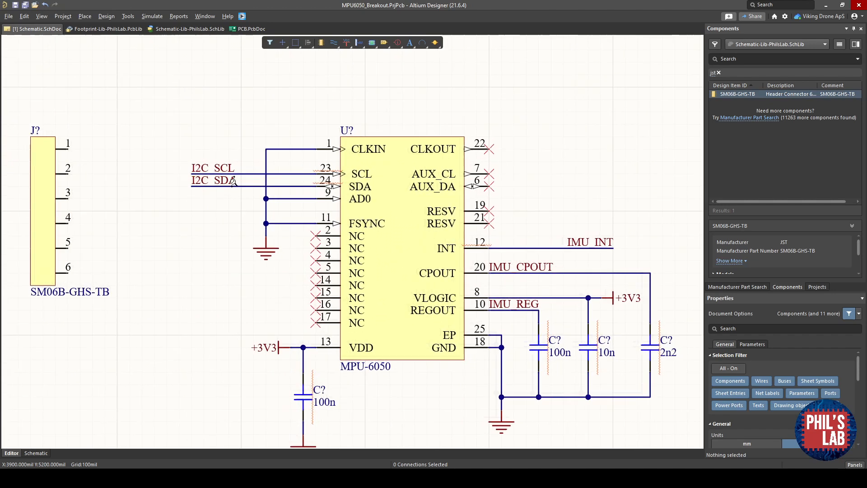
- Place RES_0402 resistors rotated vertically and wire them as pull-ups from +3V3 to I2C_SCL and I2C_SDA
left_click_drag(228, 210, 117, 169)
left_click(145, 142)
right_click_drag(163, 155, 189, 229)
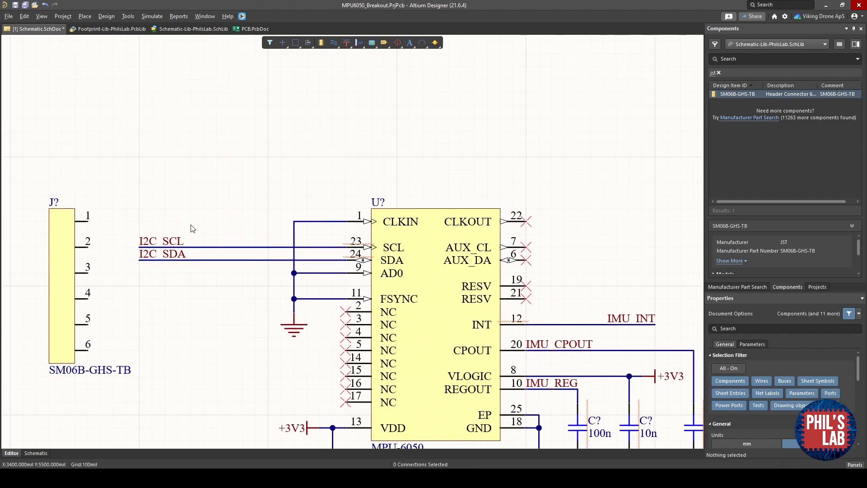
left_click(747, 59)
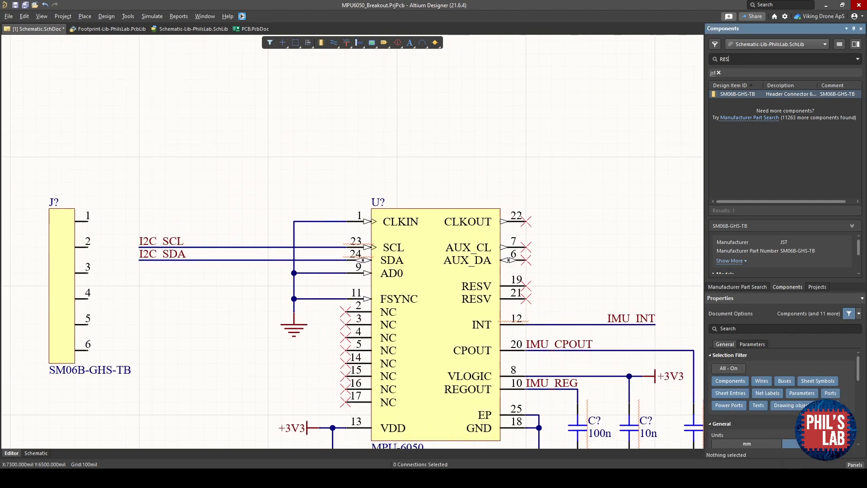
type("RES")
key("Return")
left_click_drag(731, 110, 203, 196)
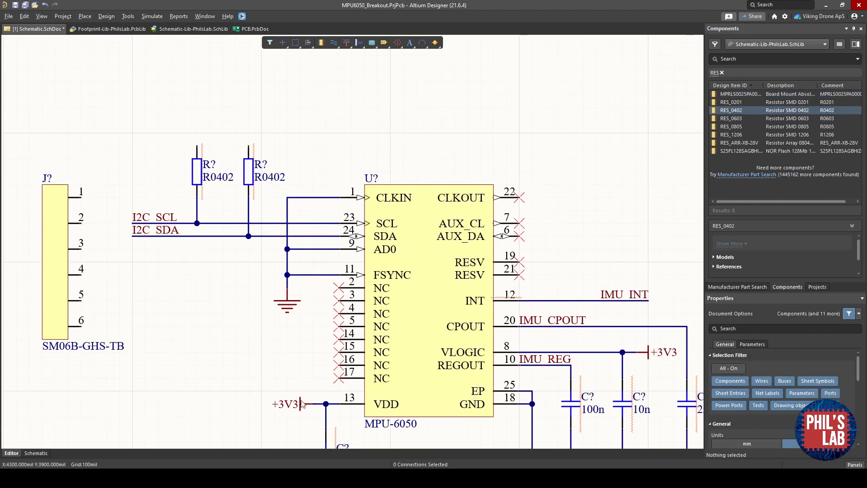
left_click_drag(303, 404, 197, 119)
key("space")
key("ctrl+w")
left_click(198, 121)
left_click(198, 145)
left_click(197, 134)
left_click(248, 146)
key("Escape")
- Set both pull-up resistors' values to 2k2
double_click(222, 177)
type("2k2")
left_click(288, 151)
double_click(274, 177)
type("2k2")
left_click(310, 143)
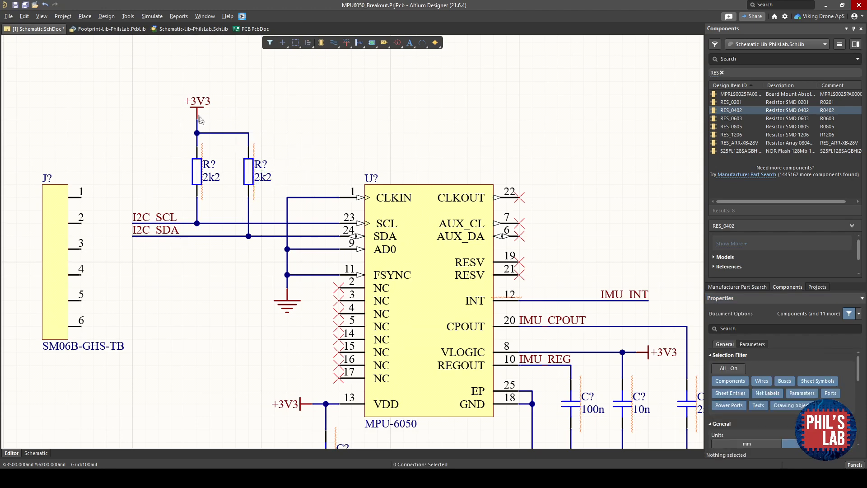
- Move the SM06B-GHS-TB connector slightly to the left of the I2C lines
scroll(227, 160, "down", 2, "ctrl")
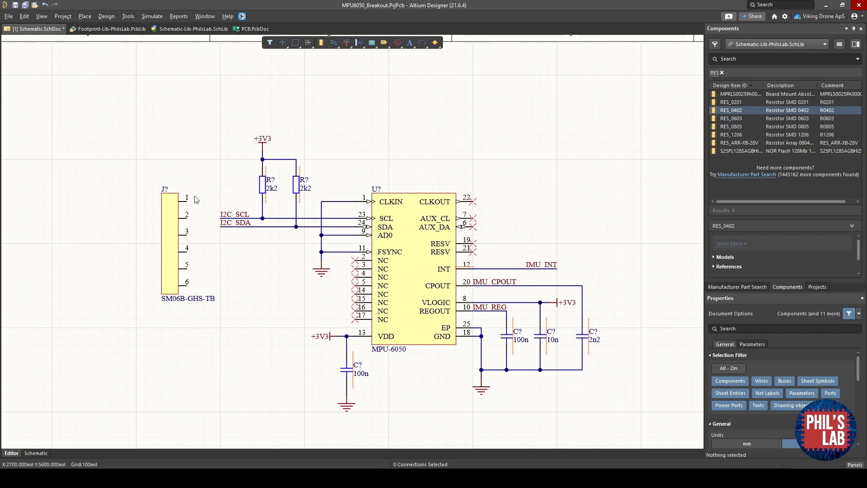
left_click_drag(172, 223, 162, 231)
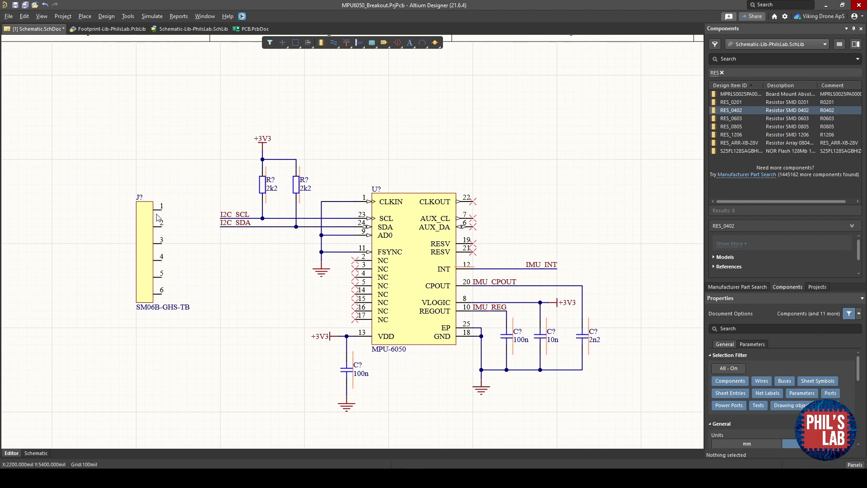
right_click_drag(223, 294, 254, 288)
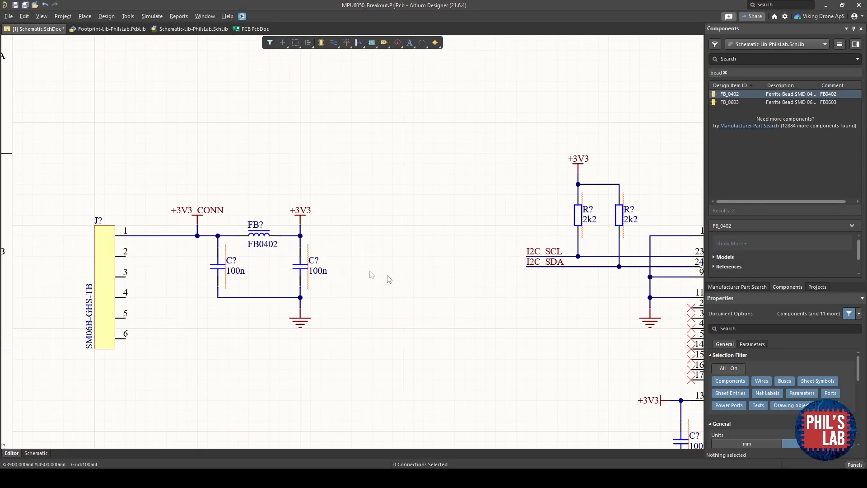
scroll(181, 234, "up", 1, "ctrl")
scroll(135, 227, "up", 2, "ctrl")
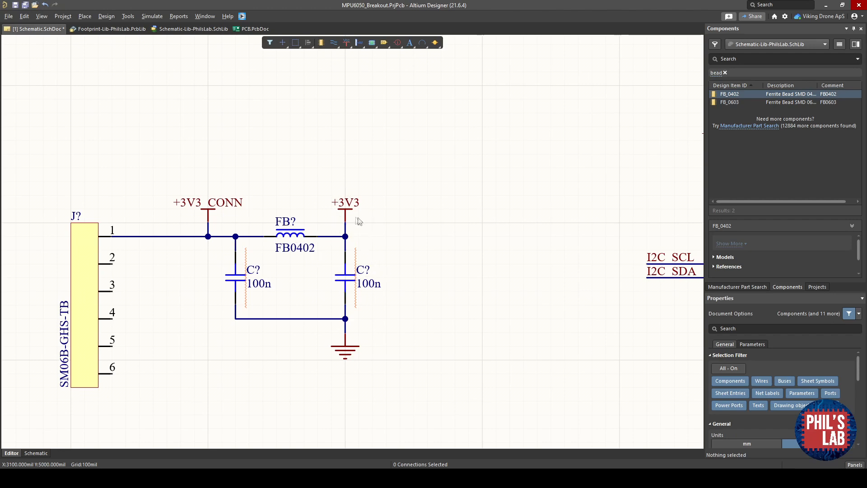
scroll(378, 230, "down", 1, "ctrl")
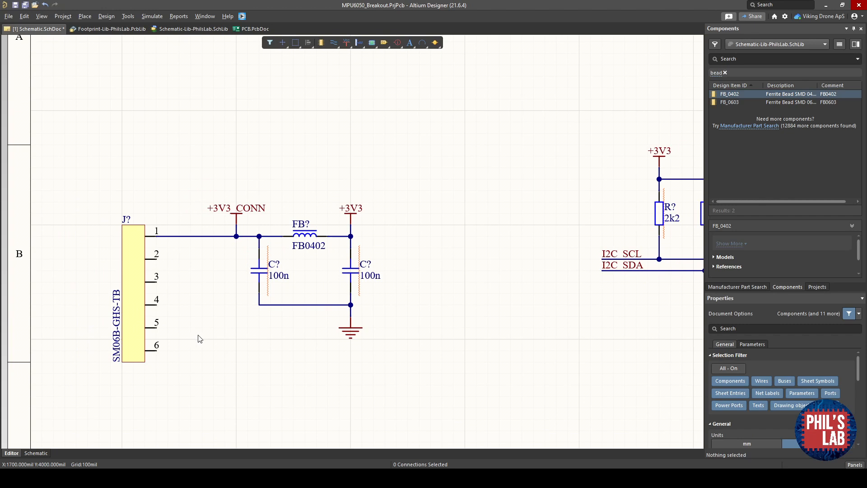
- Search for a TVS part, place a D_TVS_0402 diode below the connector, and delete it again
left_click(738, 58)
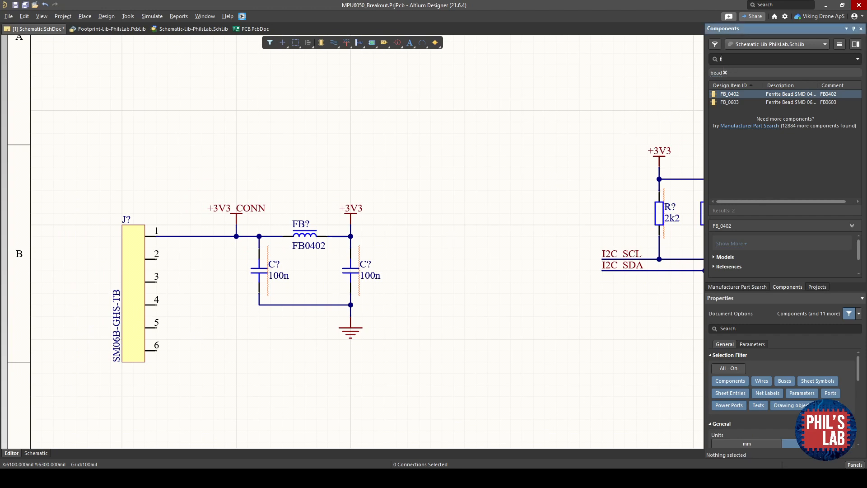
key("Return")
left_click_drag(734, 94, 190, 361)
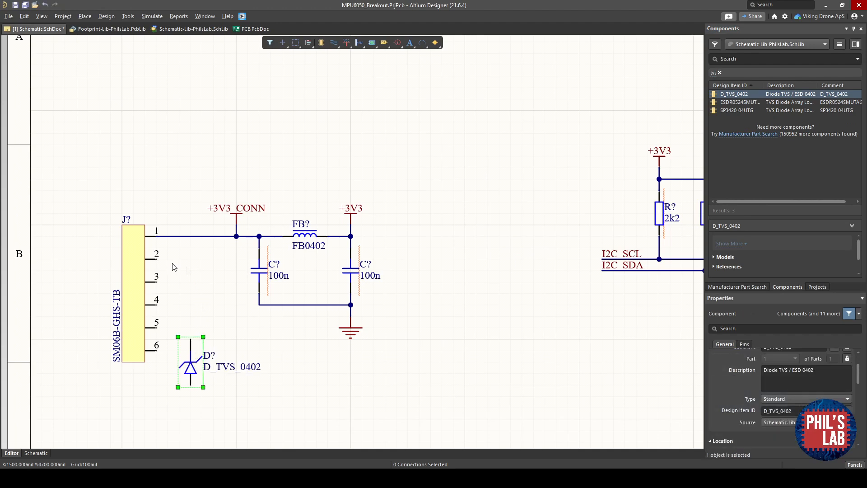
right_click_drag(651, 253, 259, 249)
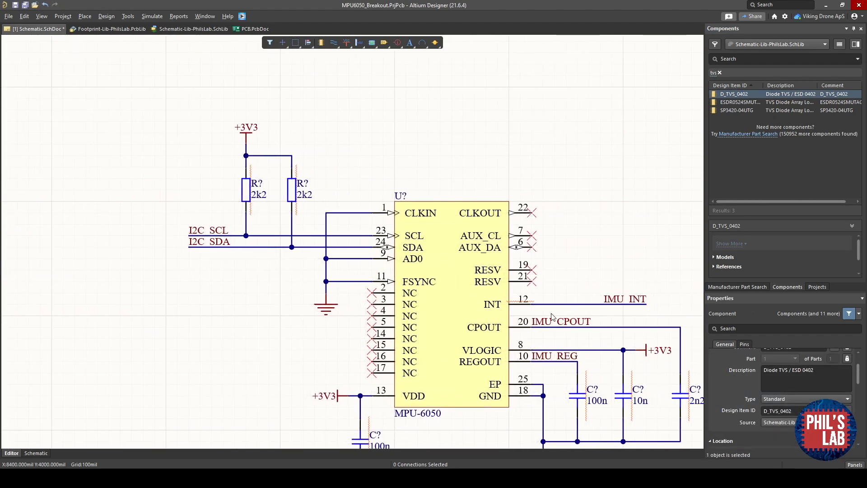
right_click_drag(229, 295, 640, 254)
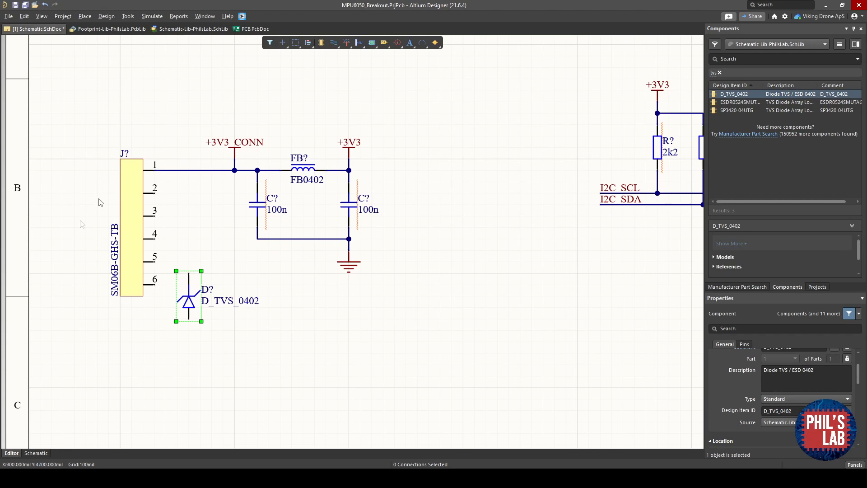
key("Delete")
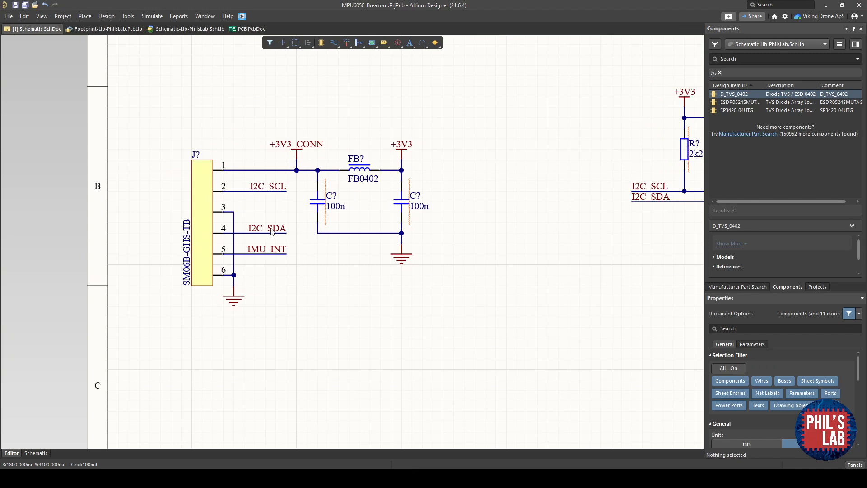
scroll(283, 253, "up", 1, "ctrl")
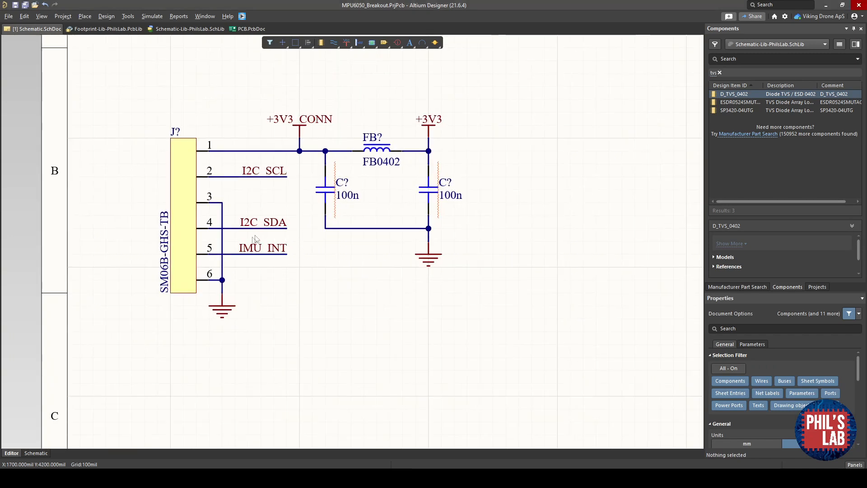
scroll(230, 228, "up", 1, "ctrl")
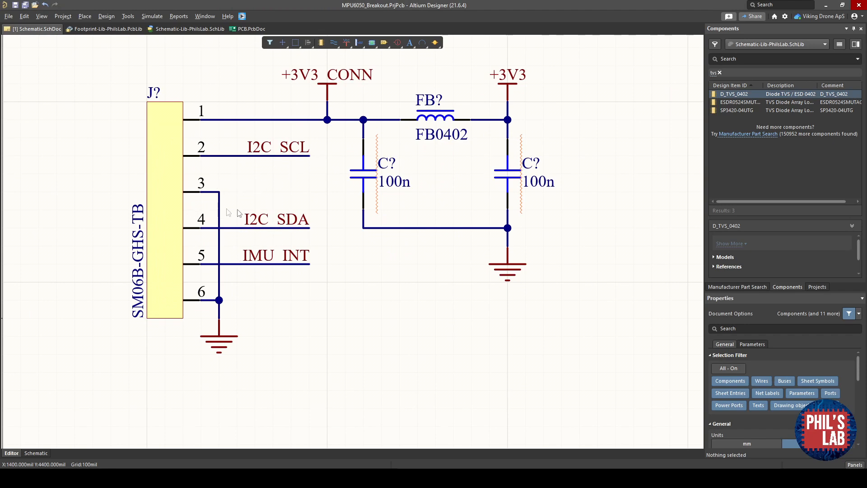
scroll(347, 221, "down", 4, "ctrl")
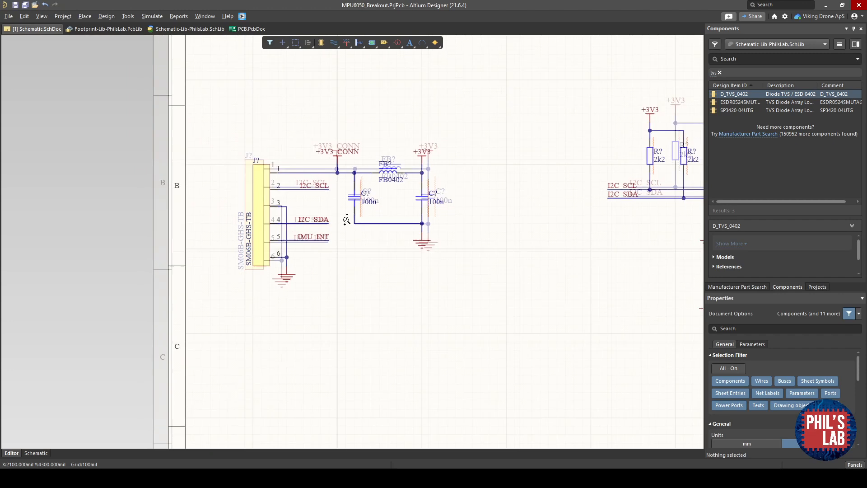
scroll(310, 217, "up", 1, "ctrl")
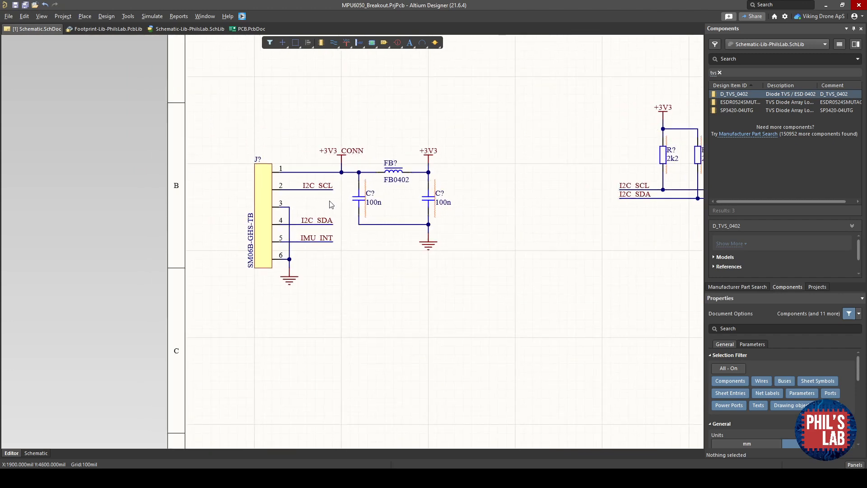
- Draw rectangular frames around the connector circuit and the MPU-6050 circuit on the schematic
right_click_drag(332, 204, 280, 208)
right_click_drag(380, 303, 296, 316)
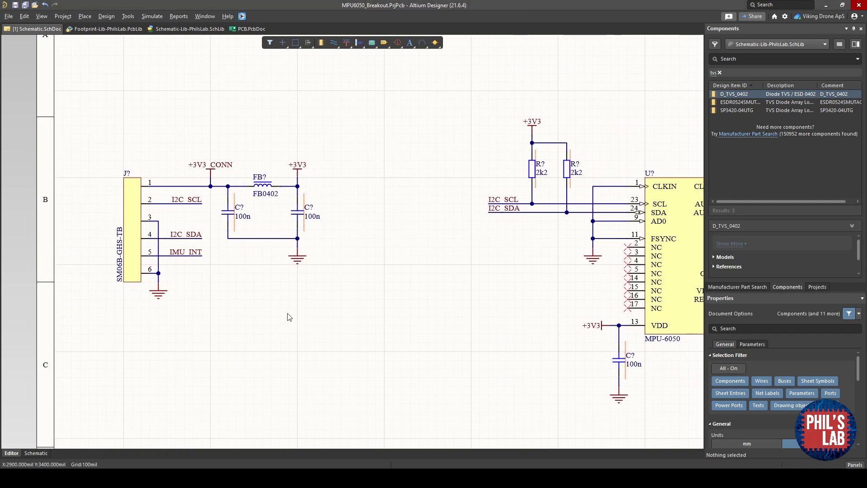
right_click(289, 317)
mouse_move(318, 302)
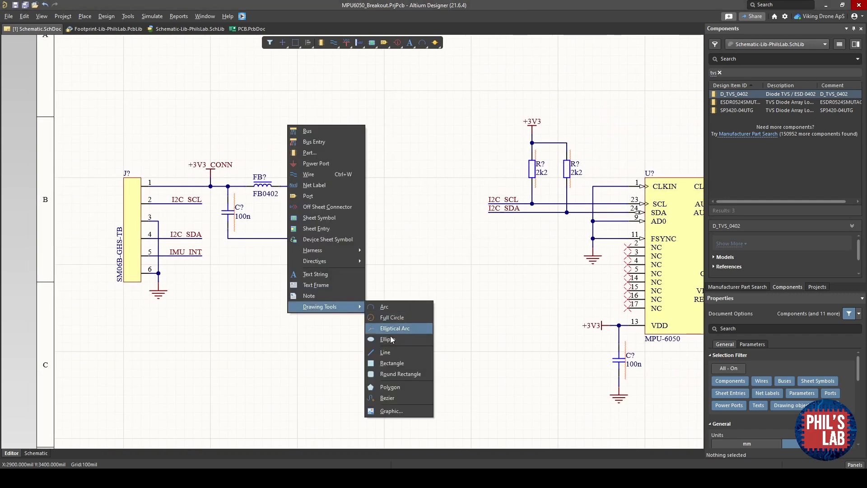
left_click(389, 317)
left_click(115, 308)
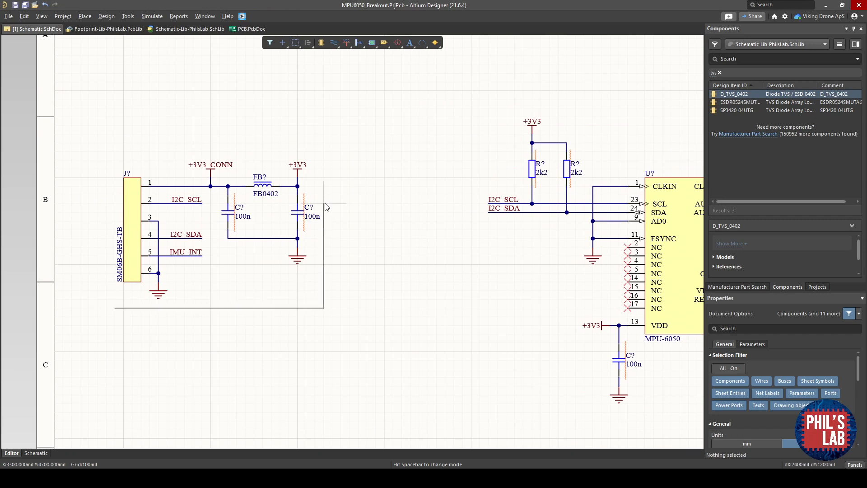
left_click(332, 151)
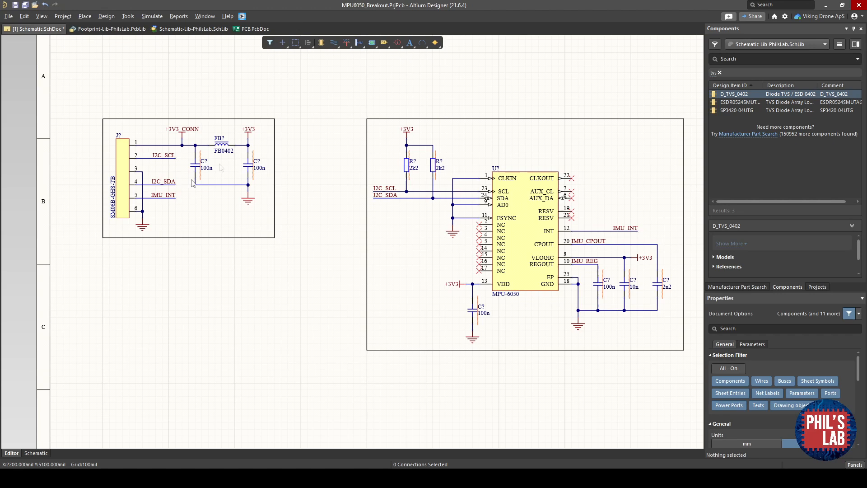
right_click_drag(368, 173, 358, 187)
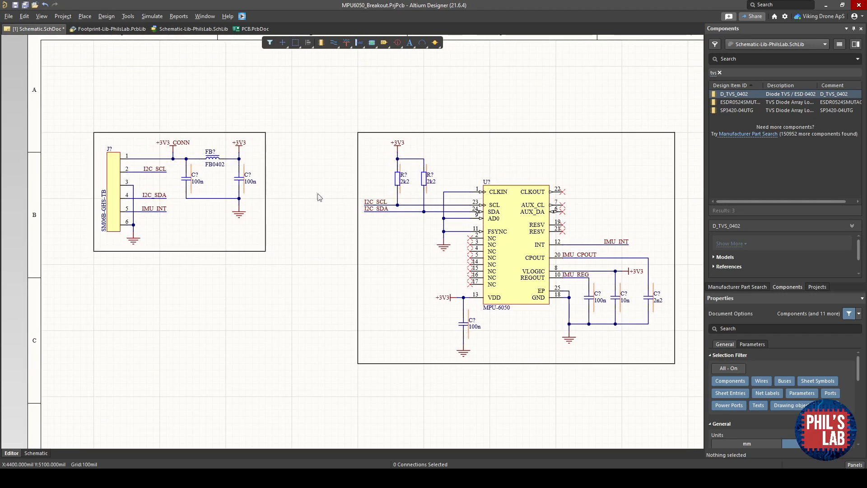
- Place a text string reading "Connector" above the connector frame
key("p")
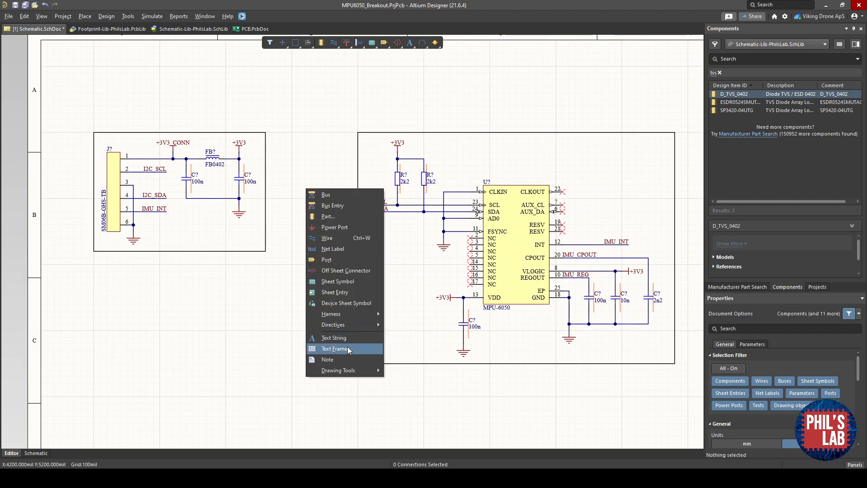
left_click(348, 339)
key("Tab")
type("Connector")
key("Return")
left_click(93, 129)
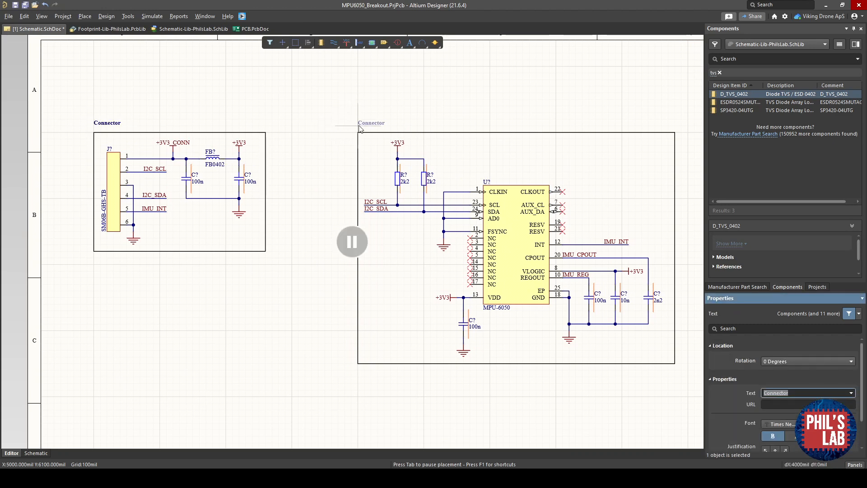
- Place a text string reading "IMU" above the IMU frame
type("IMU")
key("Return")
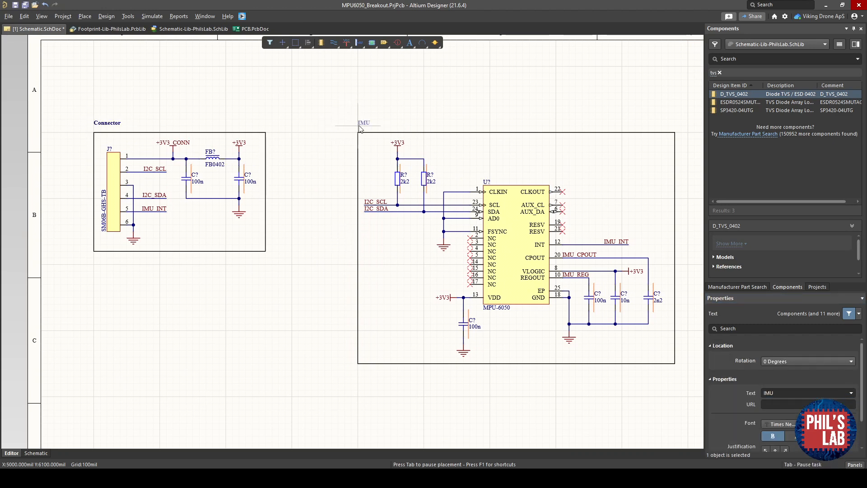
left_click(359, 129)
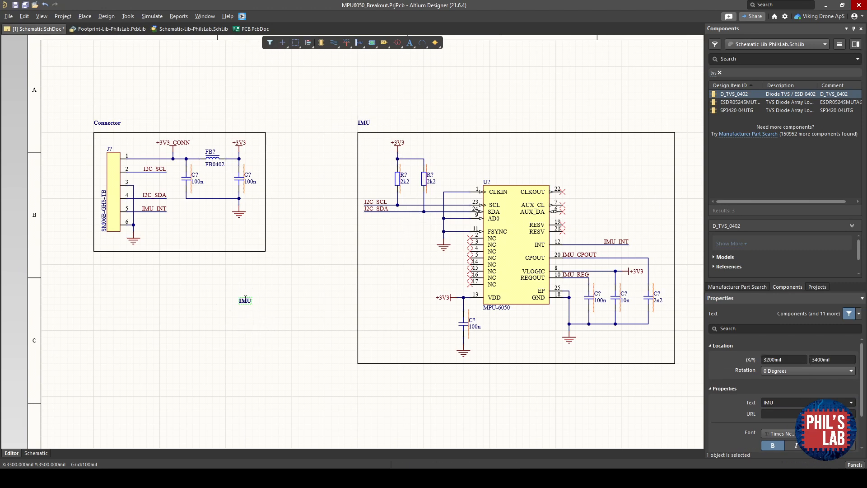
- Place a large-font title "MPU-6050 Breakout" at the top of the sheet
key("Tab")
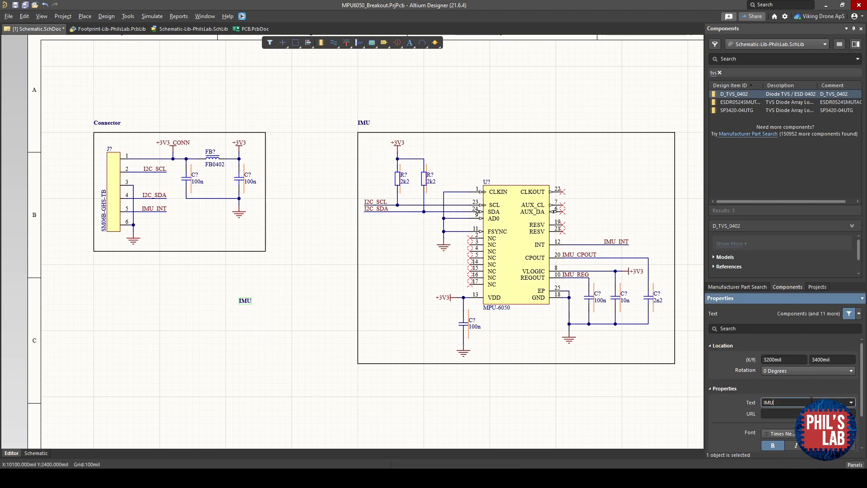
type("MPU-6050 Breakout")
key("Return")
left_click(831, 433)
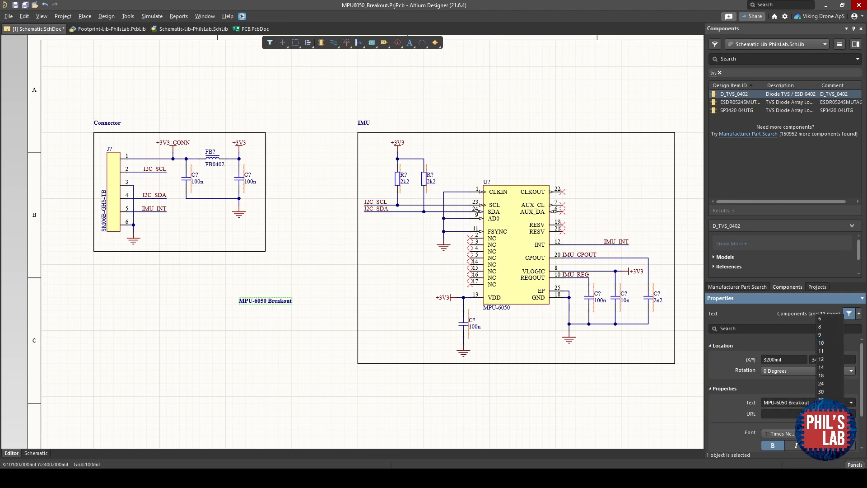
left_click(830, 417)
left_click_drag(286, 296, 139, 81)
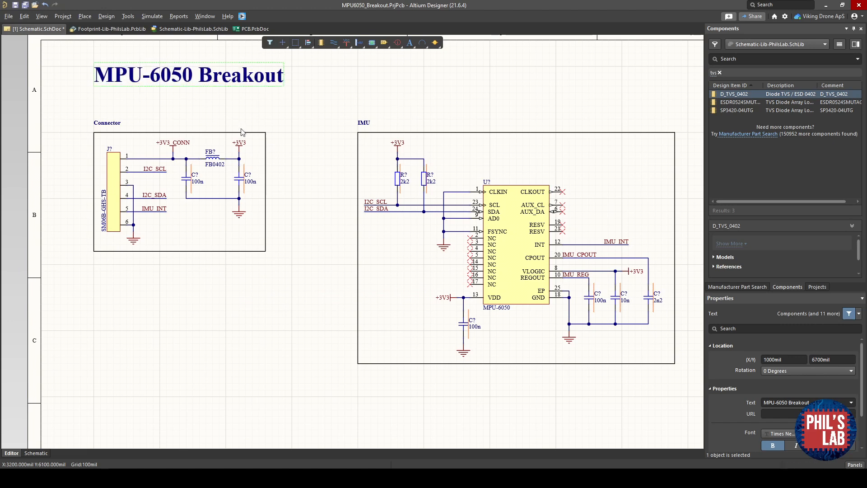
left_click(332, 260)
right_click_drag(345, 271, 312, 249)
right_click_drag(422, 324, 288, 209)
scroll(434, 346, "up", 1, "ctrl")
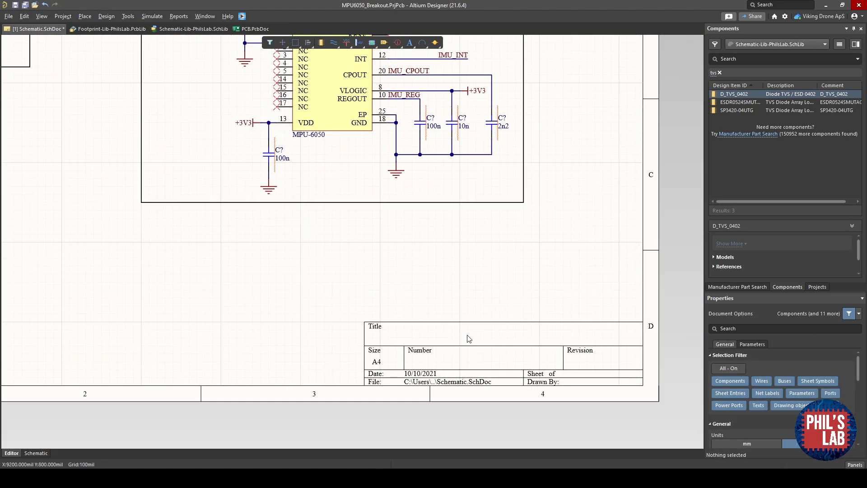
scroll(505, 344, "down", 4, "ctrl")
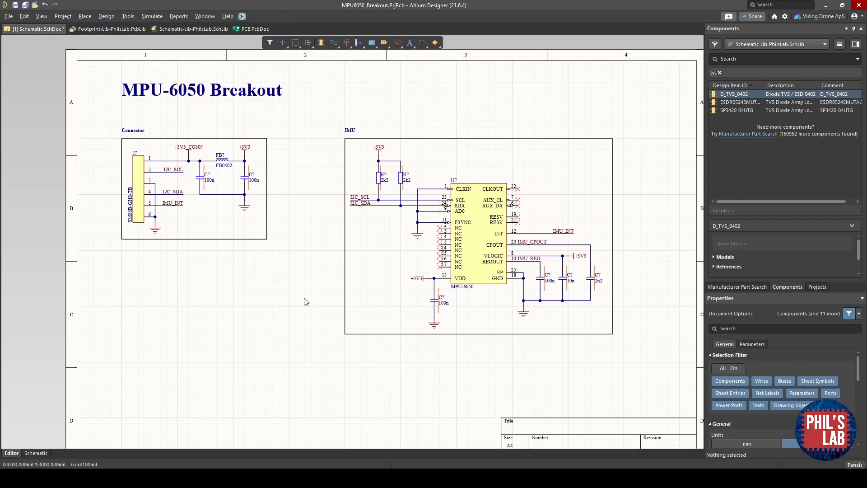
- Annotate the schematic so all components receive designators
left_click(128, 17)
key("Escape")
left_click(130, 17)
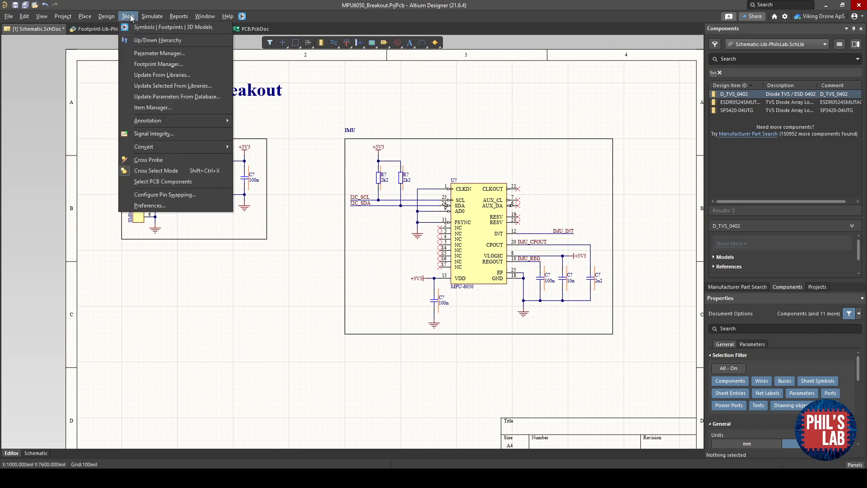
mouse_move(172, 119)
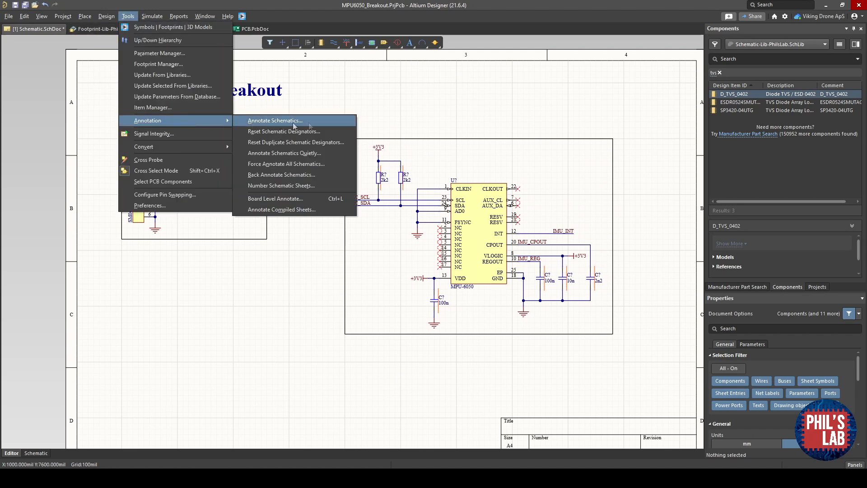
left_click(298, 230)
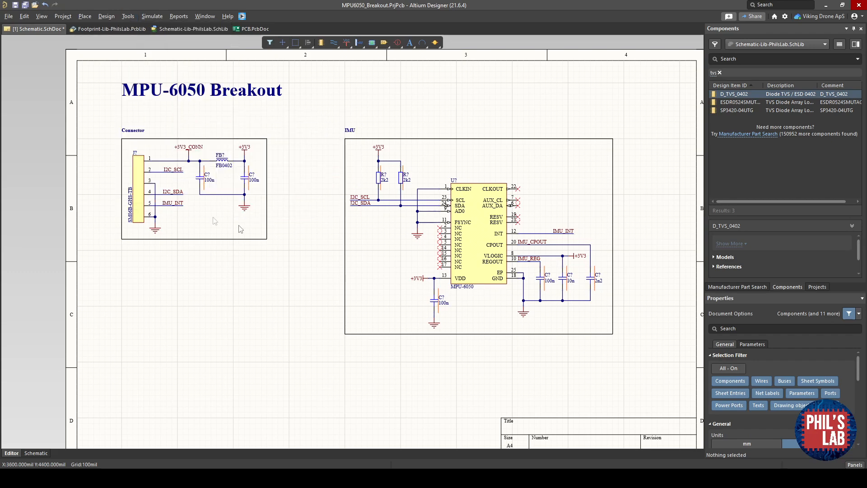
scroll(185, 199, "up", 3, "ctrl")
right_click_drag(87, 104, 171, 145)
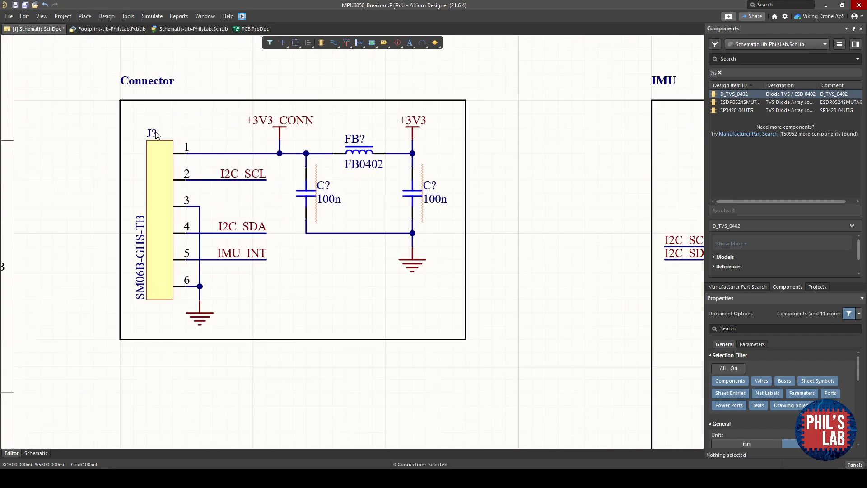
double_click(152, 131)
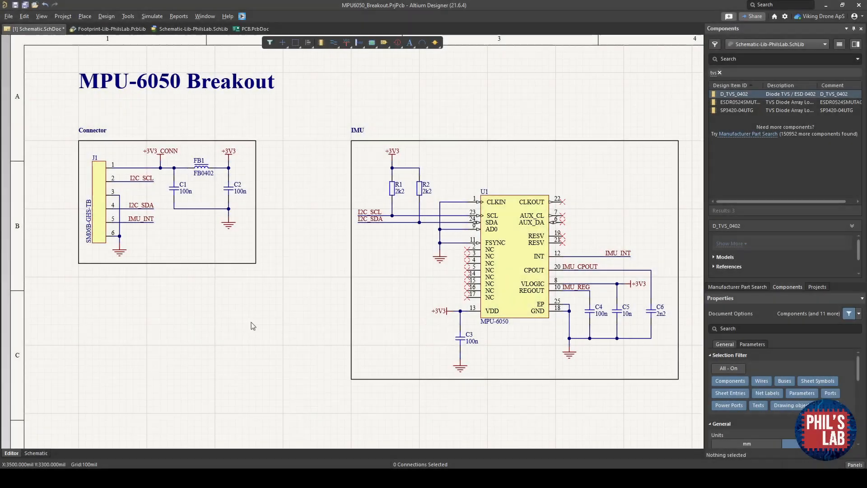
scroll(153, 204, "up", 3, "ctrl")
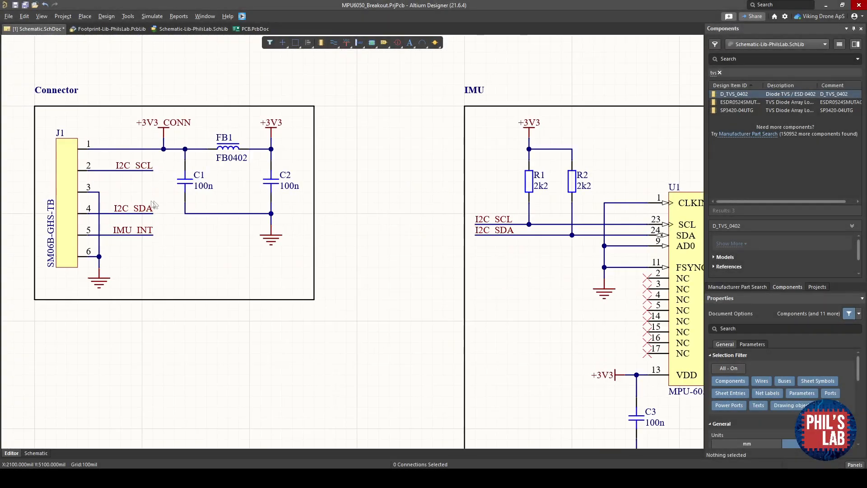
- Save the schematic document
right_click_drag(152, 201, 168, 210)
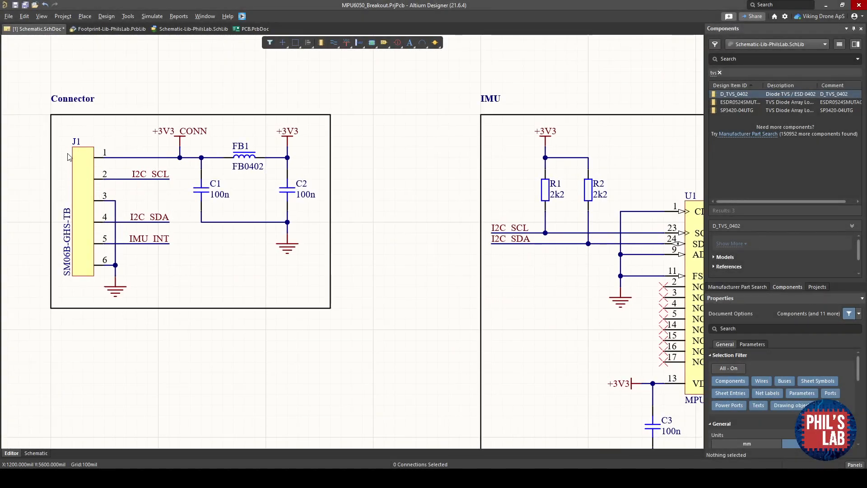
right_click_drag(296, 194, 159, 137)
right_click_drag(613, 177, 416, 176)
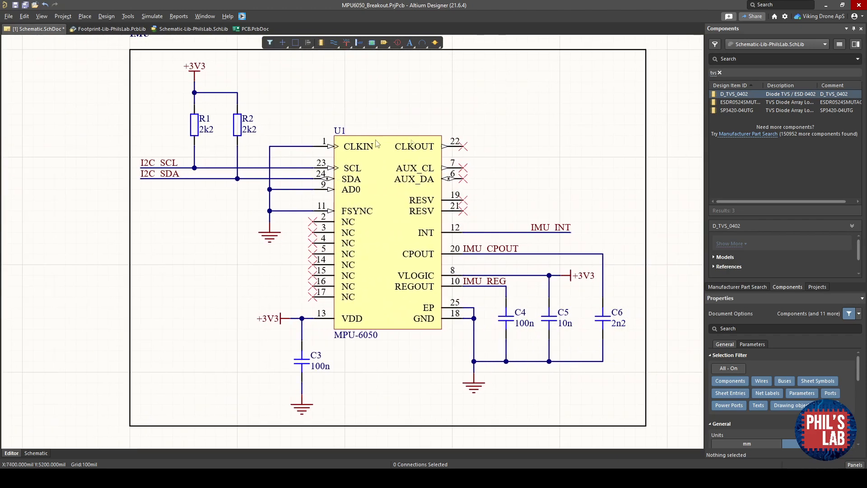
key("ctrl+s")
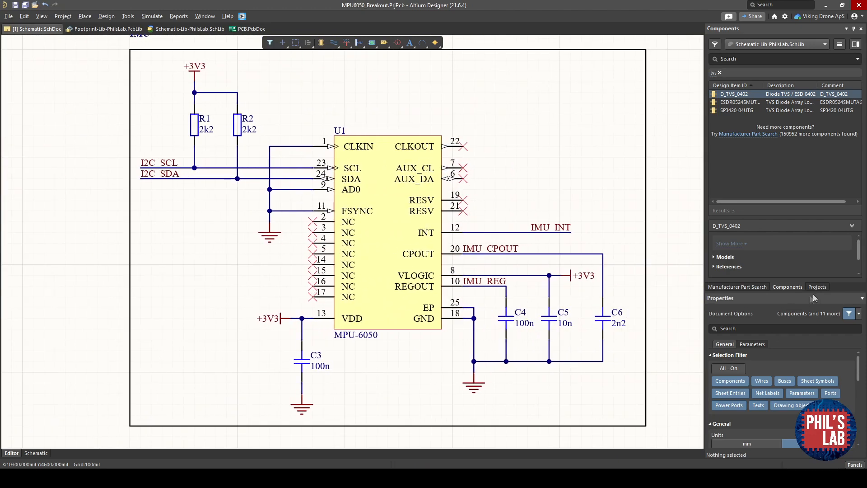
- Open the PCB.PcbDoc document from the project tree
left_click(817, 287)
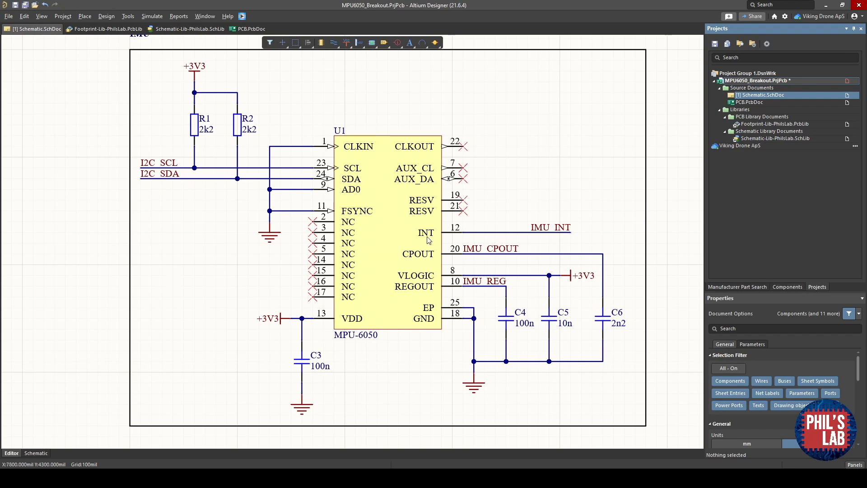
scroll(483, 264, "down", 4, "ctrl")
scroll(484, 264, "up", 3, "ctrl")
scroll(483, 264, "down", 1, "ctrl")
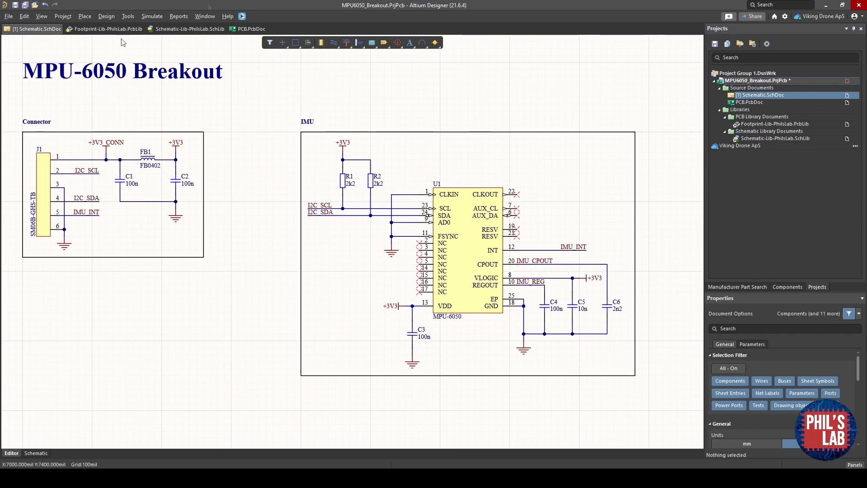
right_click(769, 81)
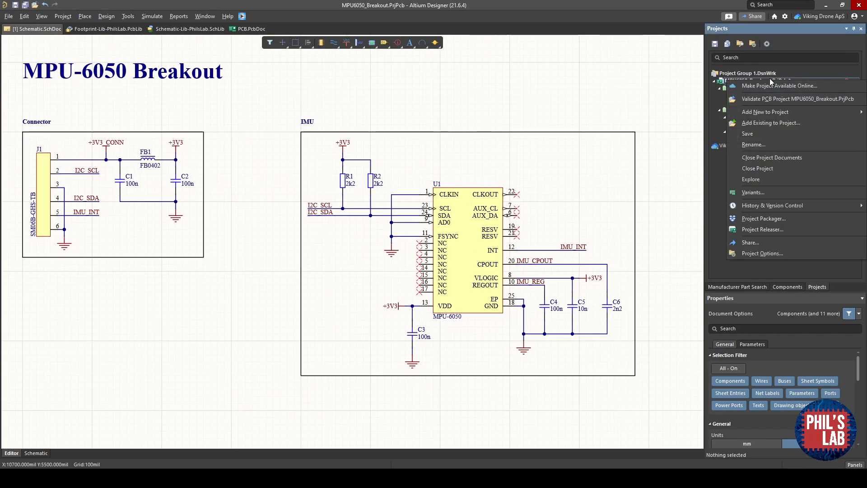
key("Escape")
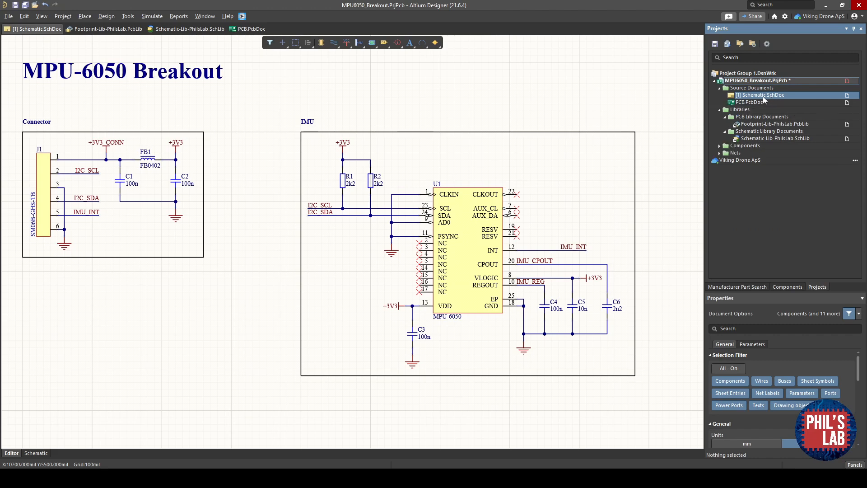
double_click(739, 103)
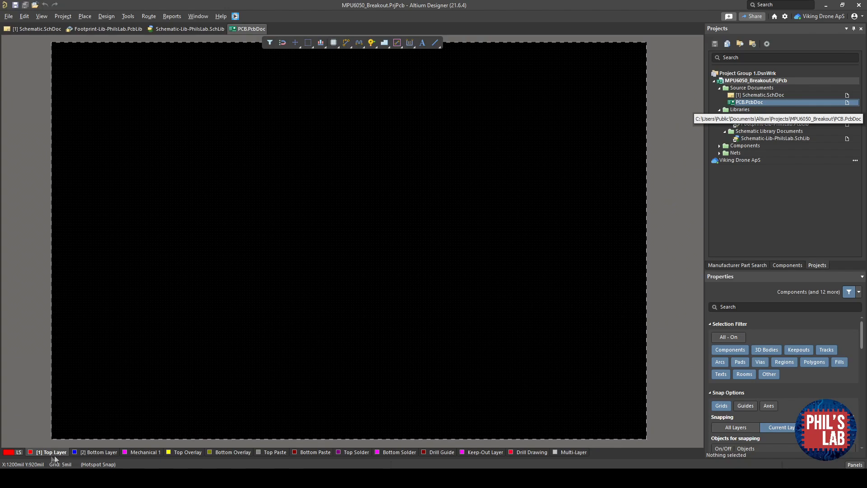
left_click(184, 453)
left_click(226, 450)
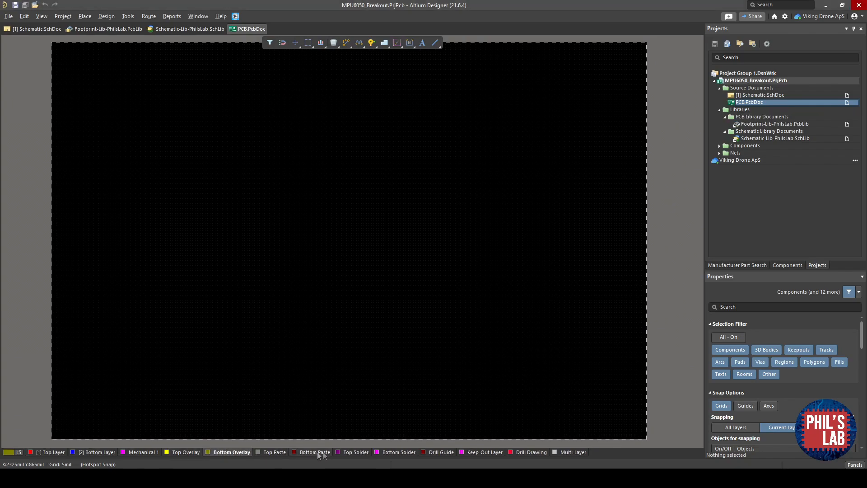
left_click(52, 453)
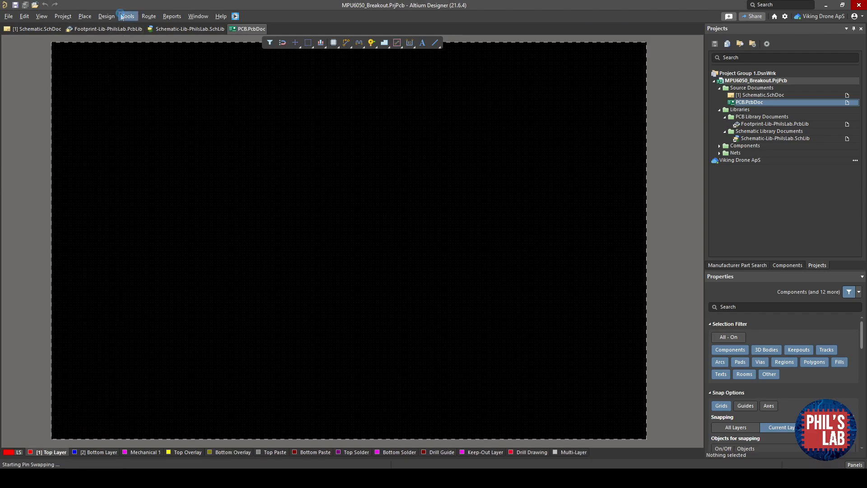
- In the project options' class generation, disable component class generation for Schematic.SchDoc
left_click(106, 17)
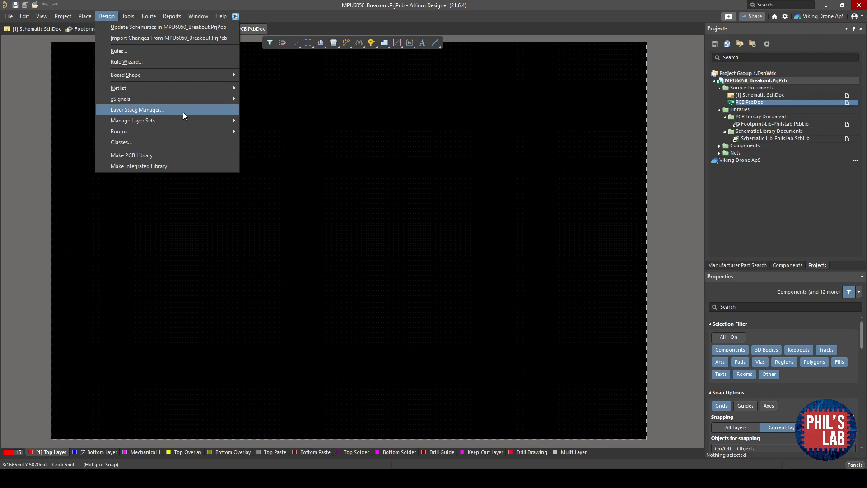
mouse_move(71, 17)
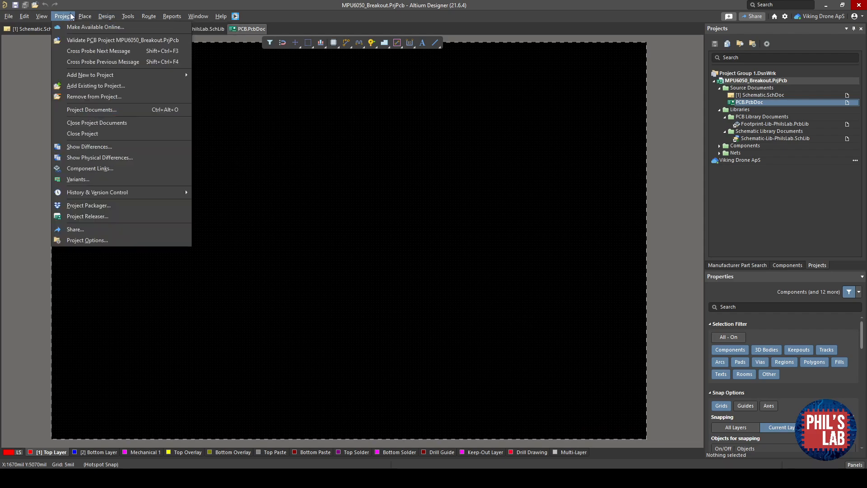
left_click(96, 240)
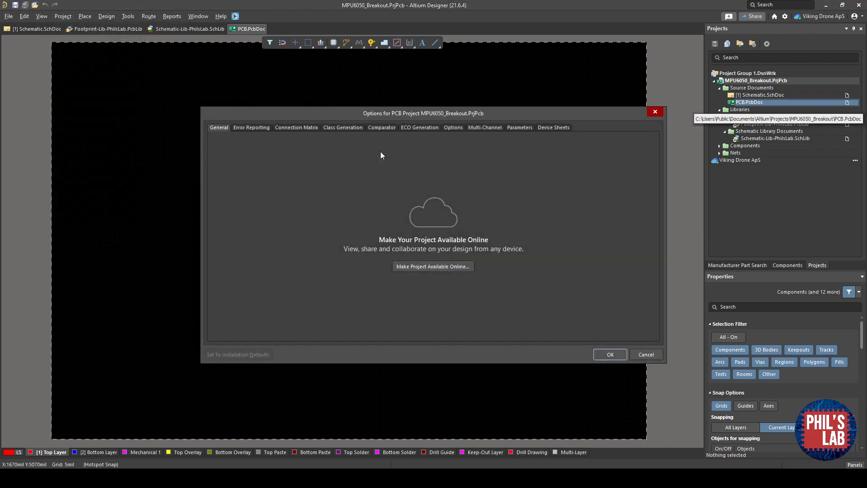
left_click(354, 129)
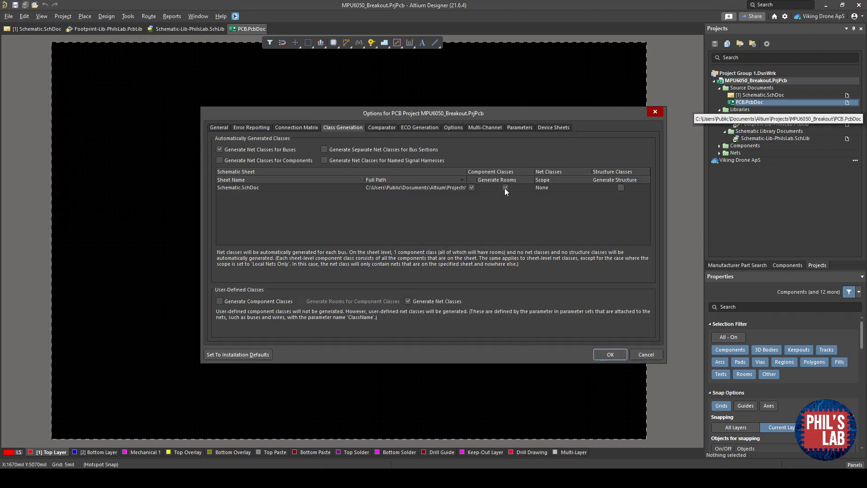
left_click(472, 188)
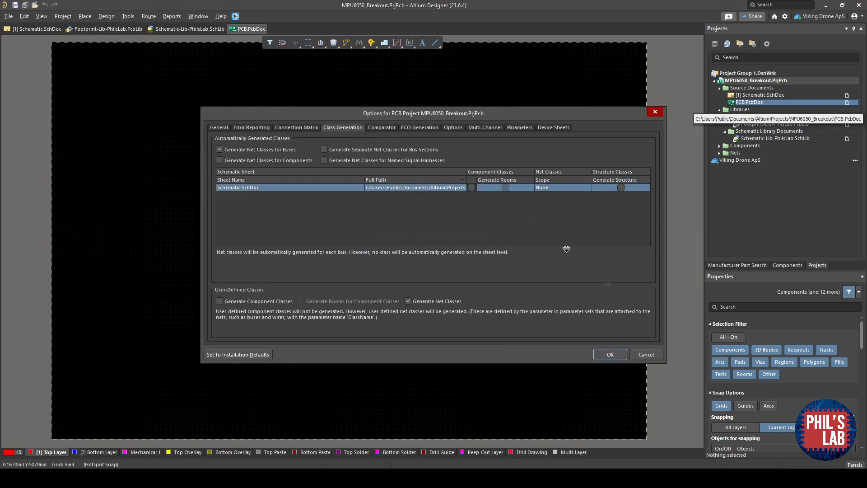
left_click(611, 354)
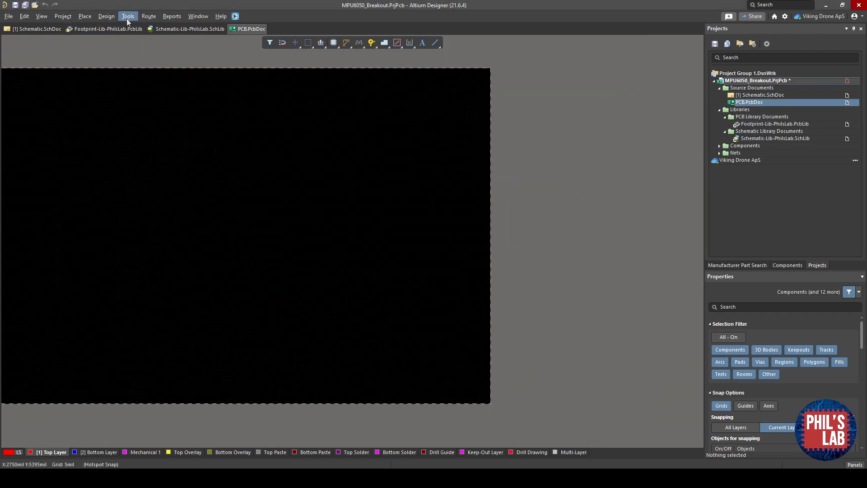
- Import the schematic changes into the PCB document and execute the engineering change order
left_click(108, 16)
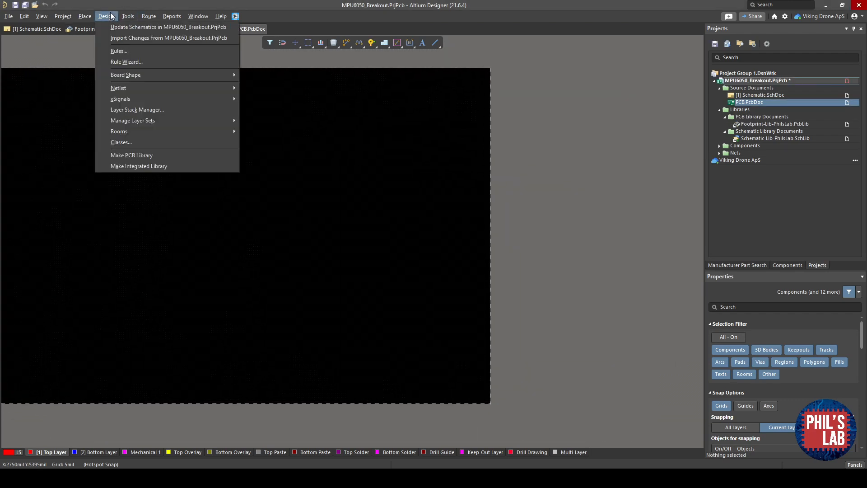
left_click(127, 38)
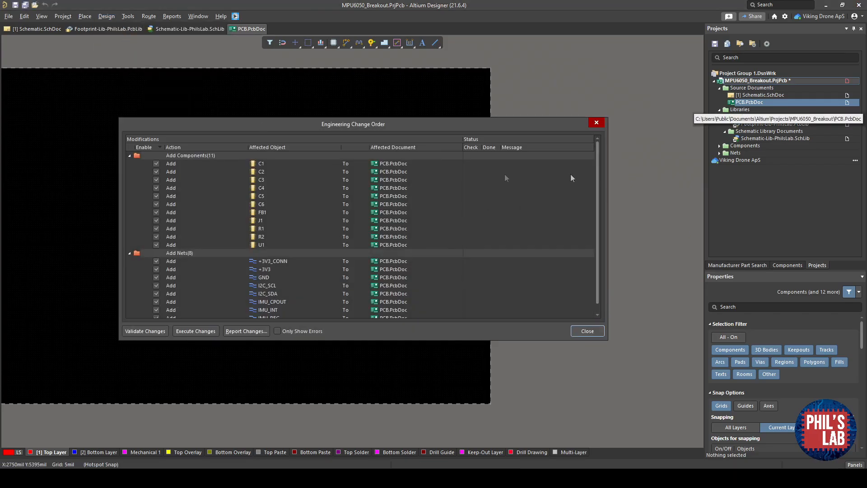
scroll(287, 284, "down", 1)
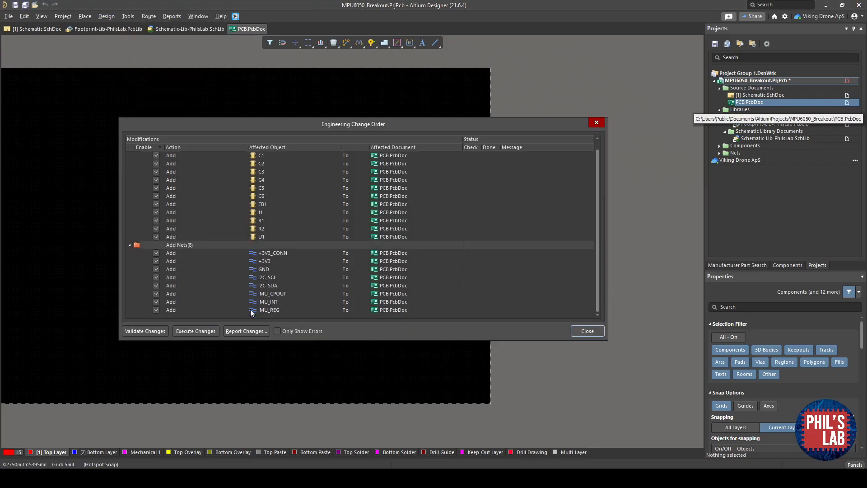
left_click(192, 333)
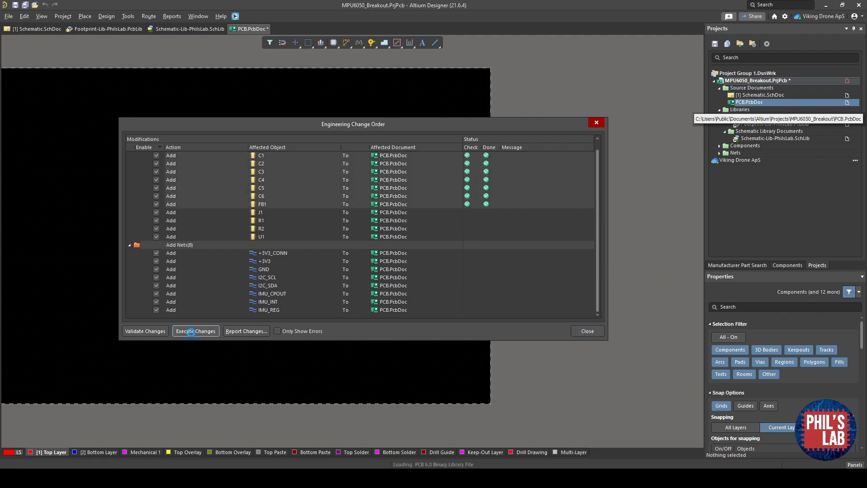
left_click(587, 331)
- Hide the Mechanical 13 layer
right_click_drag(513, 352, 434, 318)
scroll(478, 326, "up", 3, "ctrl")
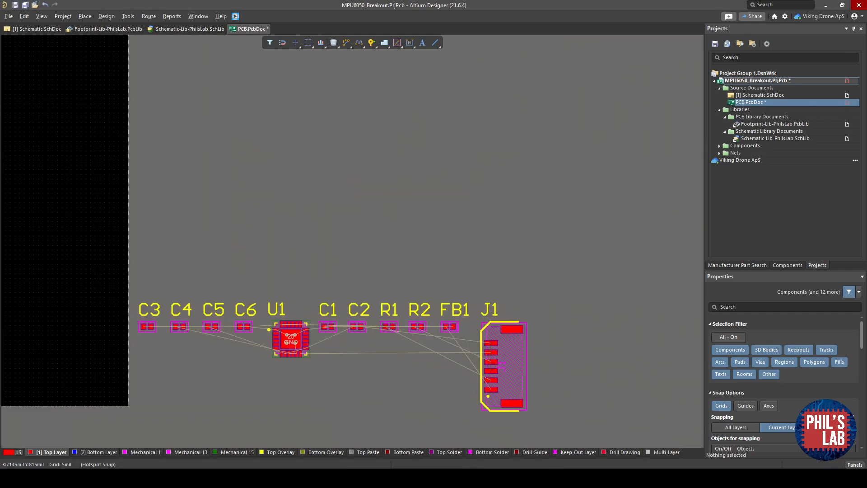
right_click_drag(318, 353, 435, 346)
mouse_move(421, 331)
left_mouse_down()
mouse_move(156, 265)
mouse_move(251, 264)
mouse_move(127, 218)
mouse_move(418, 332)
left_mouse_up()
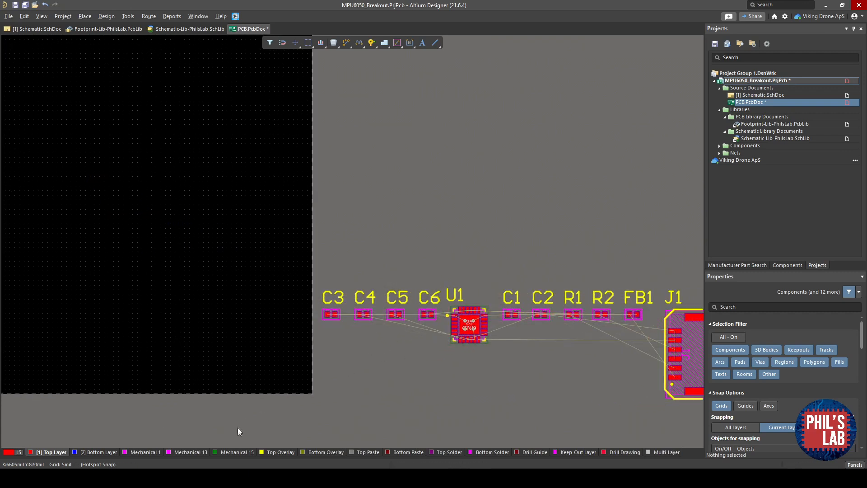
right_click(185, 454)
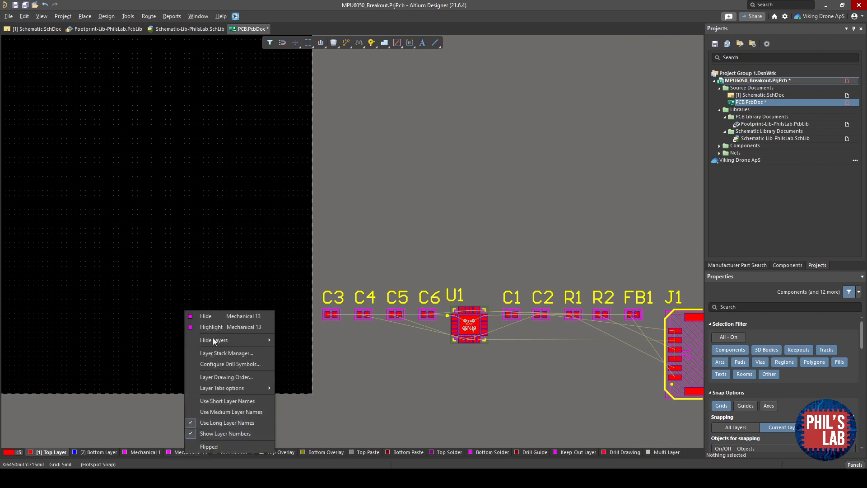
left_click(220, 314)
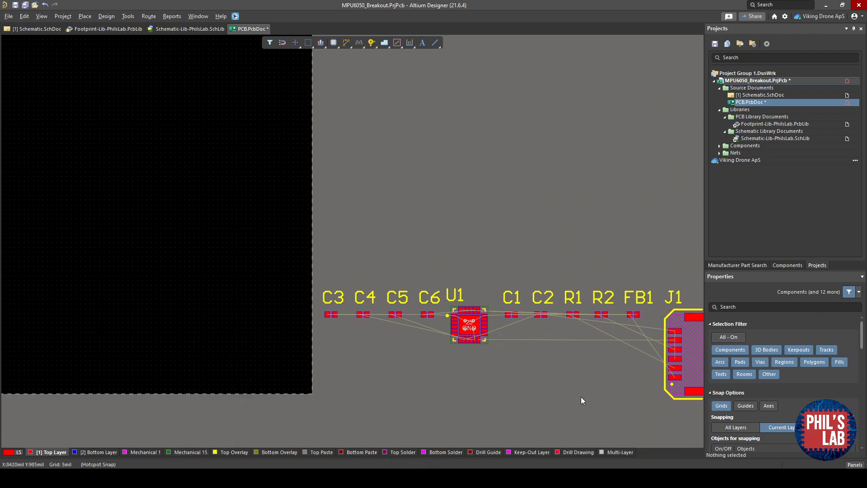
- Make Mechanical 1 the active layer, switch the document units to mm and set the snap grid to 1.000 mm
left_click(159, 452)
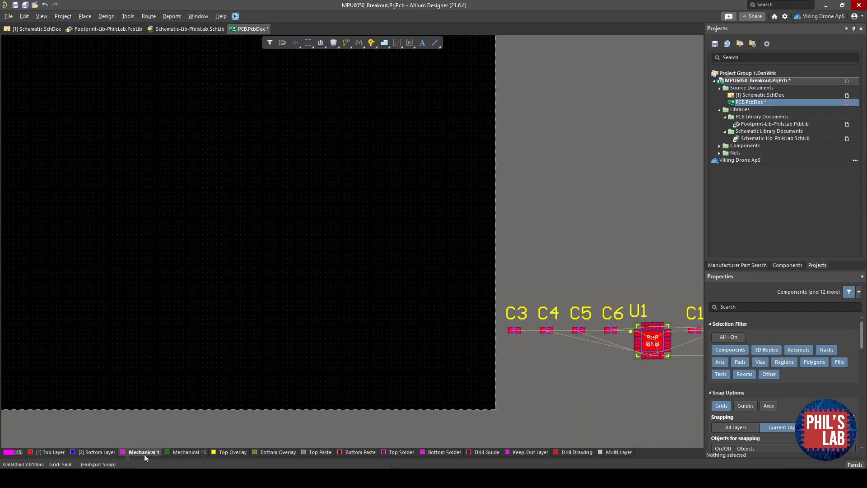
right_click_drag(156, 330, 362, 392)
scroll(332, 306, "down", 1, "ctrl")
right_click_drag(329, 309, 385, 345)
scroll(430, 299, "down", 3, "ctrl")
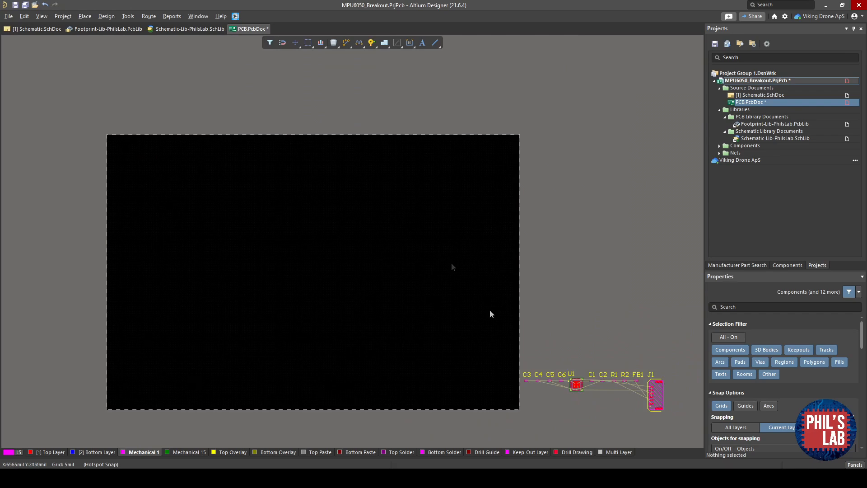
scroll(288, 321, "up", 3, "ctrl")
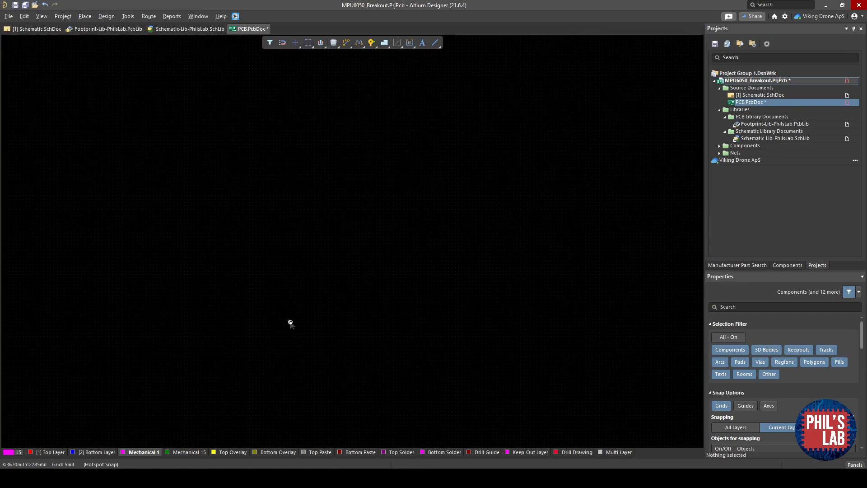
scroll(820, 354, "down", 10)
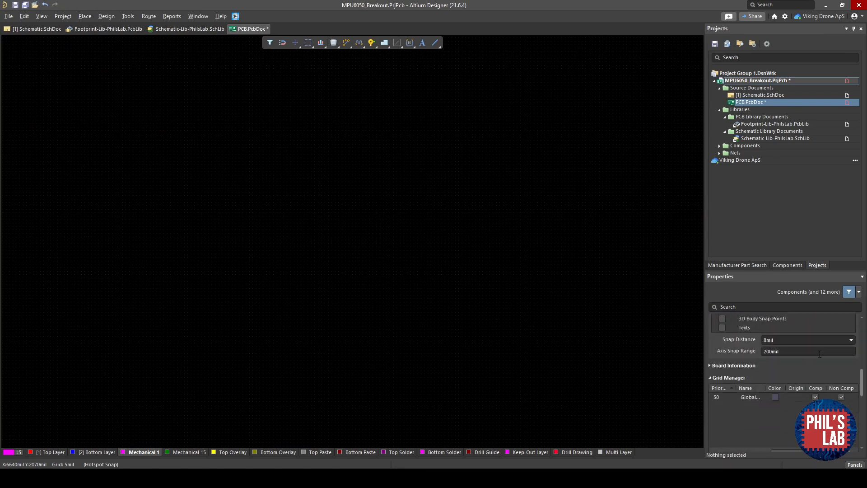
scroll(795, 344, "down", 5)
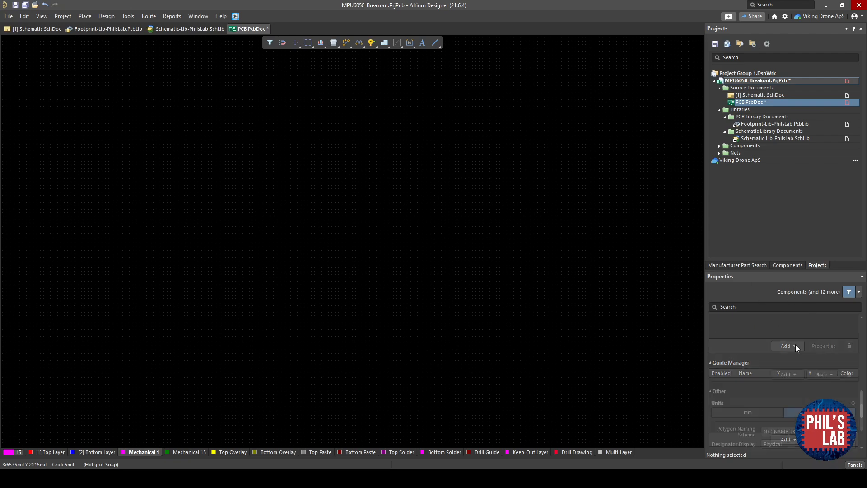
left_click(751, 346)
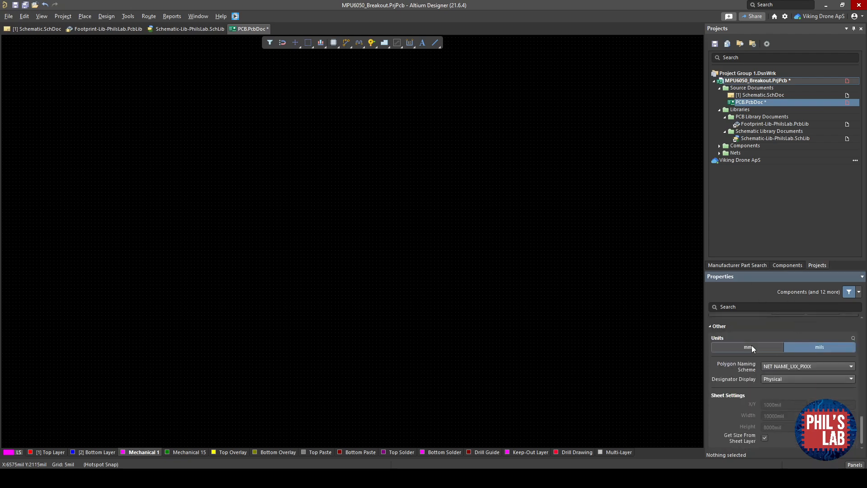
key("g")
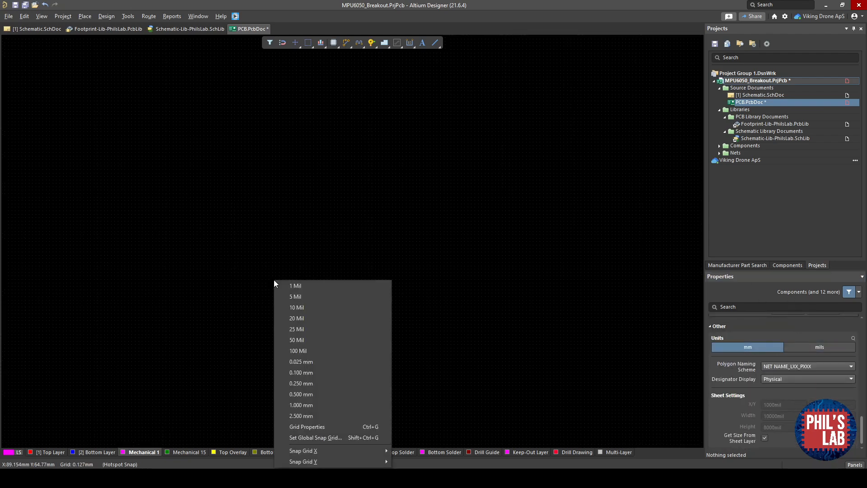
left_click(312, 404)
- Draw a board outline about 30 mm square with rounded corners on Mechanical 1
key("p")
left_click(299, 83)
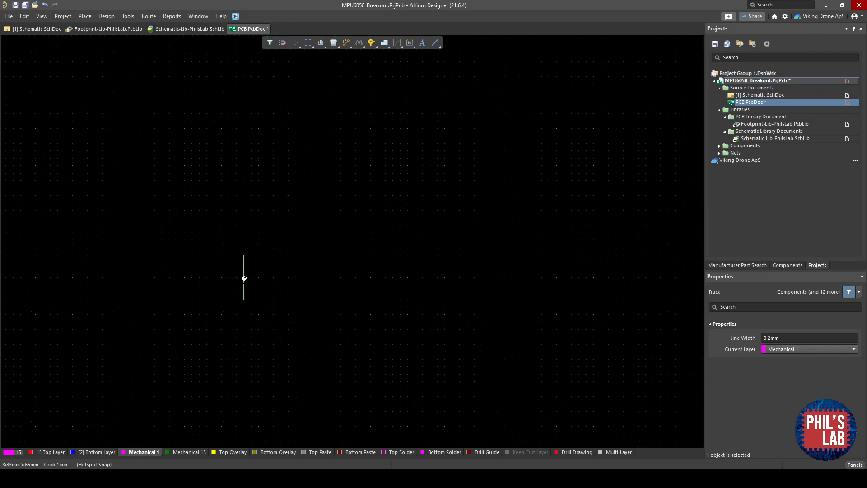
left_click(225, 279)
key("shift+space")
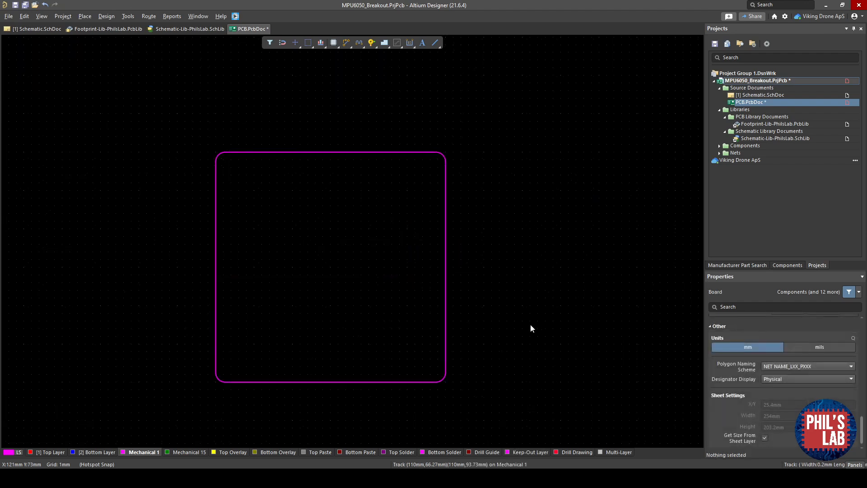
- Select the outline and define the board shape from the selected objects
mouse_move(475, 411)
left_mouse_down()
mouse_move(213, 238)
mouse_move(127, 91)
left_mouse_up()
left_click(106, 17)
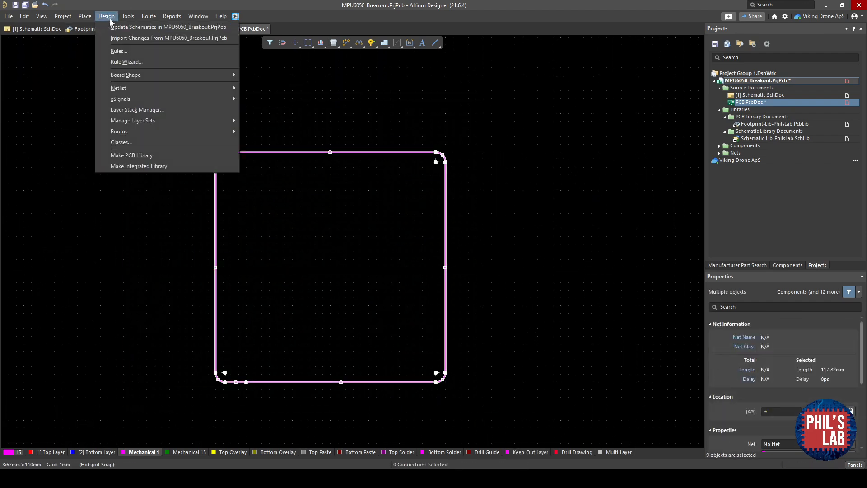
mouse_move(147, 73)
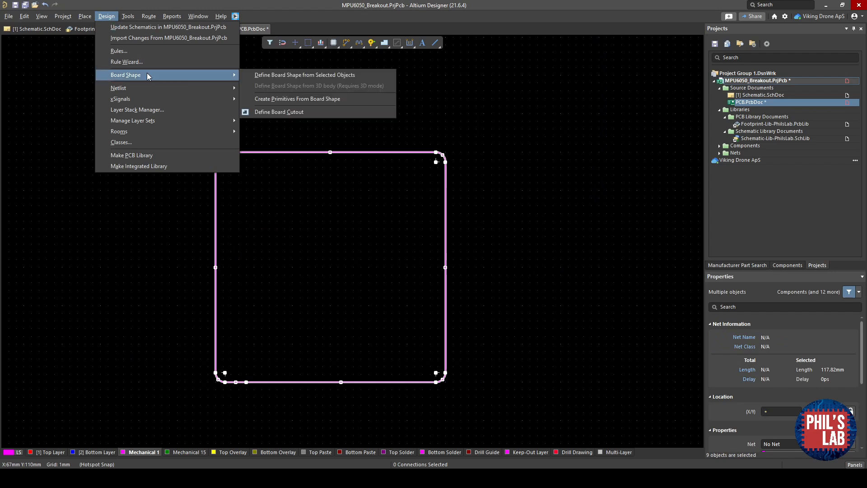
left_click(304, 74)
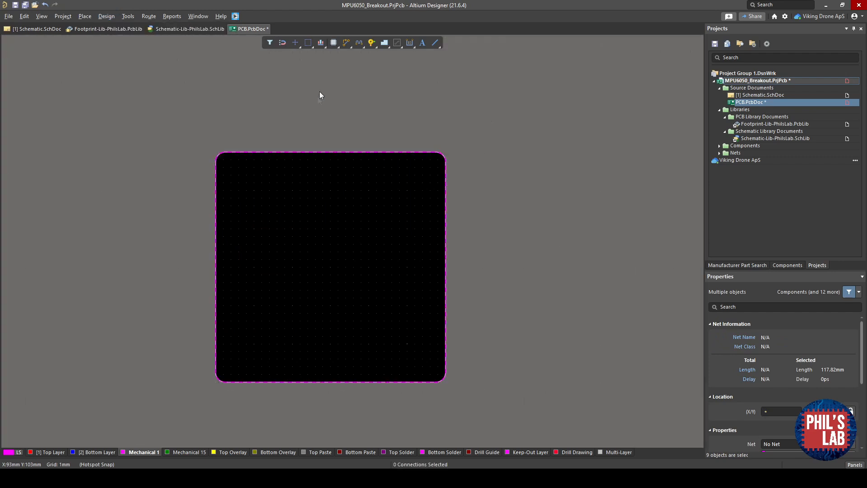
- Inspect the board and the unplaced components in the 3D view and return to the 2D view
scroll(318, 104, "down", 4, "ctrl")
right_click_drag(649, 271, 566, 271)
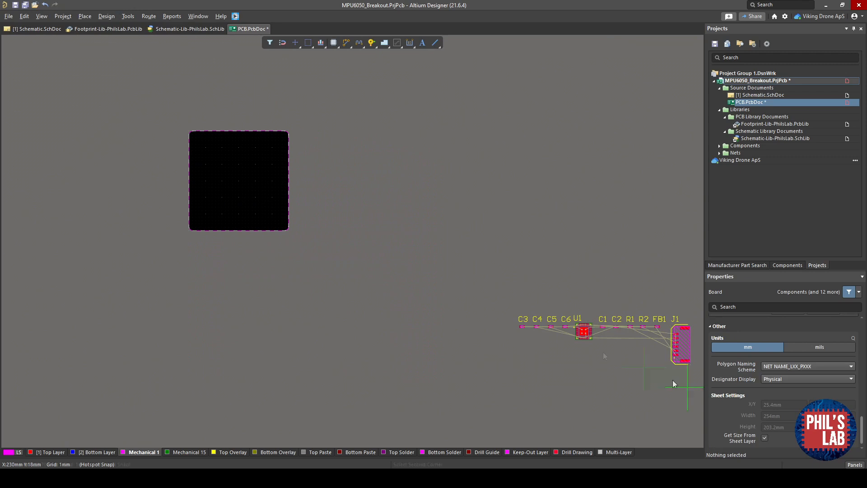
left_click_drag(689, 389, 449, 274)
left_click_drag(583, 331, 378, 165)
left_click(271, 163)
right_click_drag(269, 163, 288, 245)
scroll(288, 246, "up", 1, "ctrl")
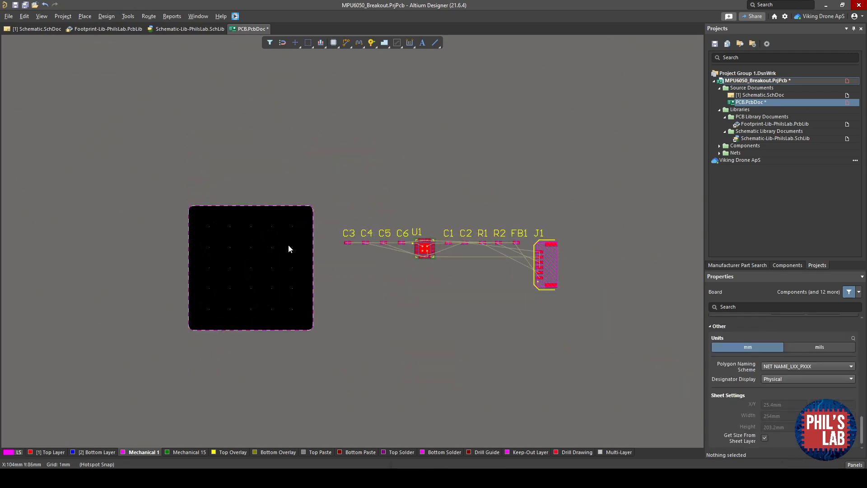
key("3")
scroll(387, 263, "up", 3, "ctrl")
right_click_drag(388, 263, 345, 186, "shift")
scroll(364, 230, "up", 4, "ctrl")
right_click_drag(572, 255, 358, 224)
right_click_drag(418, 226, 372, 284, "shift")
right_click_drag(655, 249, 300, 243)
scroll(280, 237, "down", 4, "ctrl")
right_click_drag(281, 238, 300, 277, "shift")
right_click_drag(228, 270, 493, 228)
right_click_drag(224, 286, 352, 277)
mouse_move(323, 277)
right_mouse_down("shift")
mouse_move(296, 291)
mouse_move(369, 236)
mouse_move(325, 205)
right_mouse_up("shift")
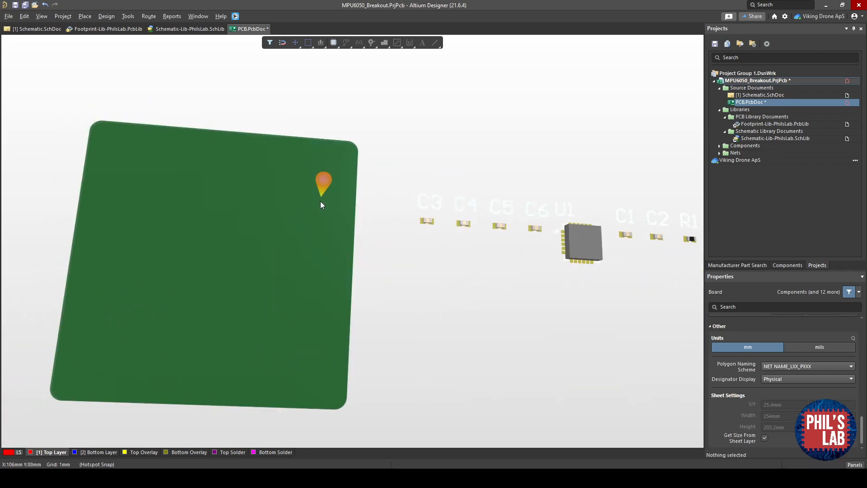
key("2")
- Place the components on the board, with J1 at the top edge and U1 surrounded by its capacitors below
scroll(339, 236, "up", 2, "ctrl")
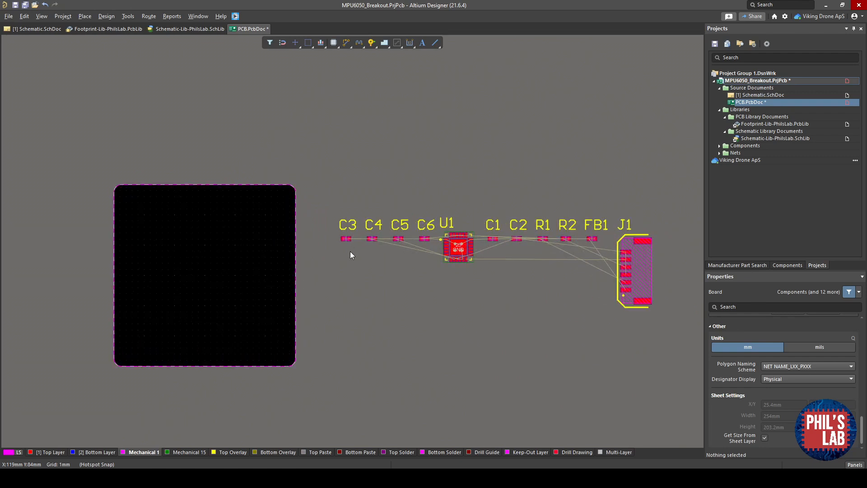
left_click_drag(459, 247, 204, 276)
left_click_drag(346, 238, 217, 301)
key("space")
key("space")
scroll(203, 299, "up", 5, "ctrl")
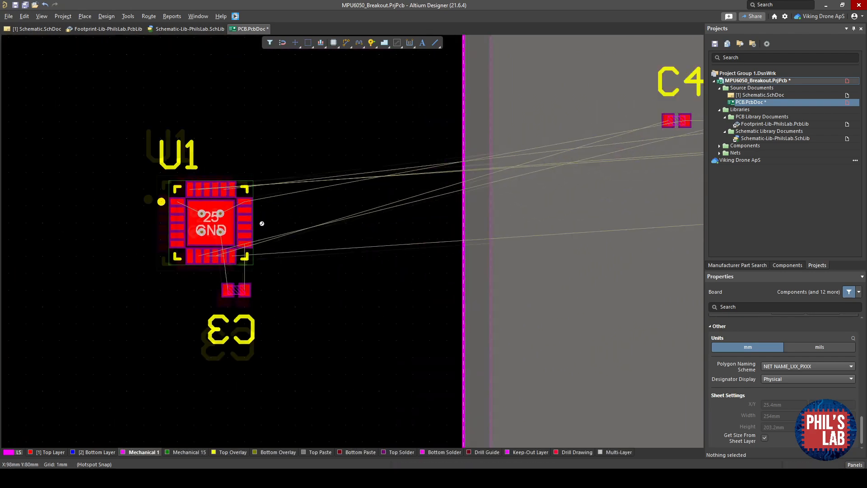
scroll(259, 222, "down", 4, "ctrl")
right_click_drag(269, 224, 203, 237)
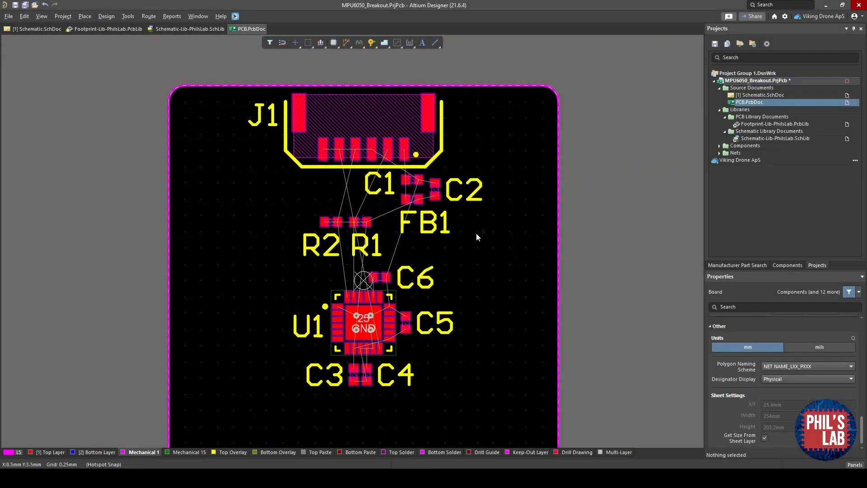
- Measure the spacing between U1's top pins and capacitor C6 and clear the measurement
right_click_drag(414, 348, 397, 328)
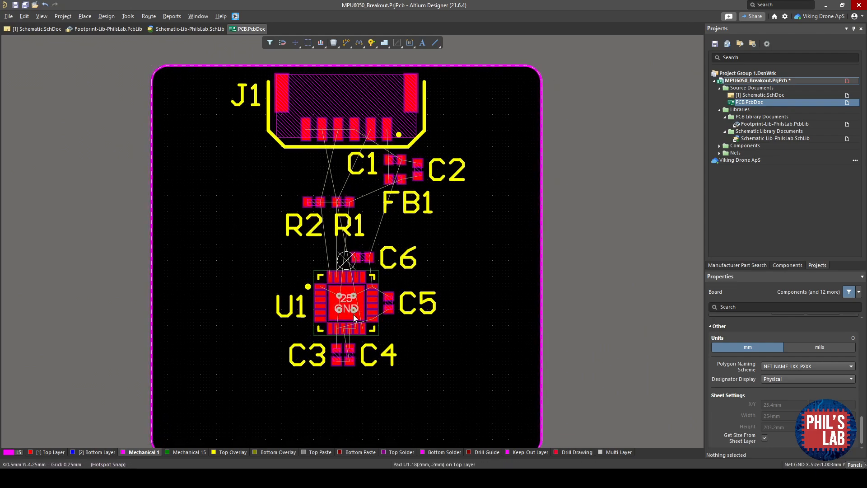
scroll(352, 315, "up", 4, "ctrl")
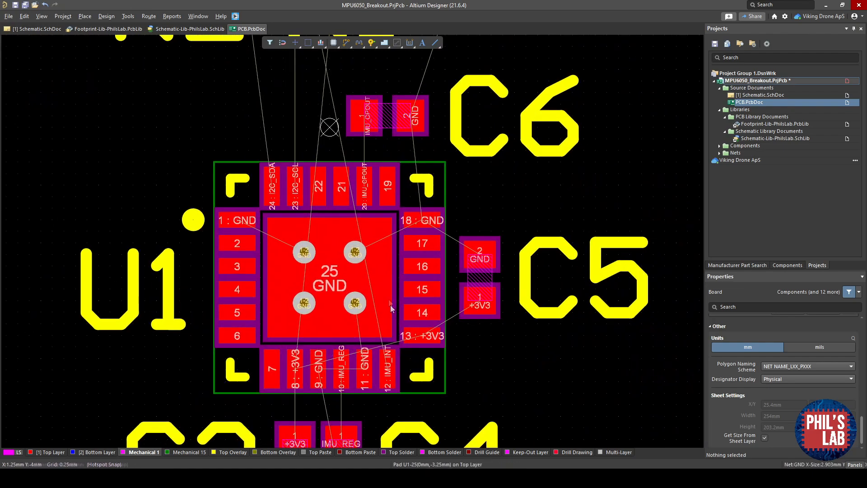
right_click_drag(391, 309, 396, 270)
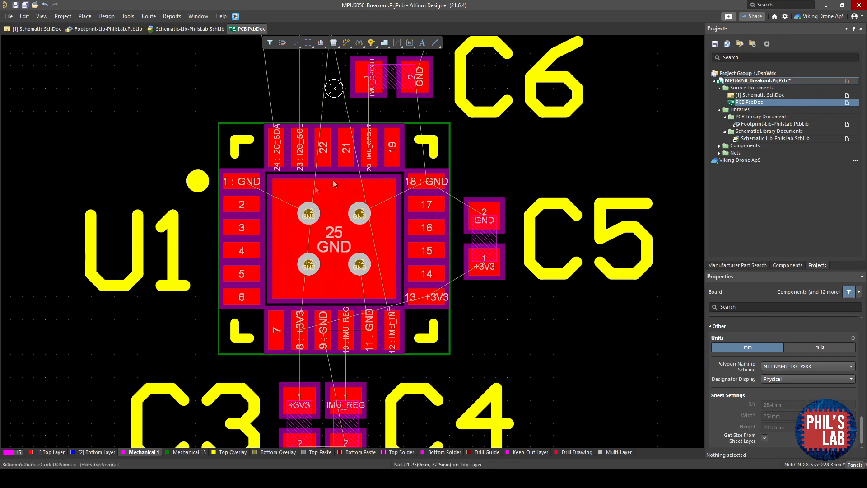
right_click_drag(347, 288, 340, 249)
right_click_drag(481, 208, 473, 258)
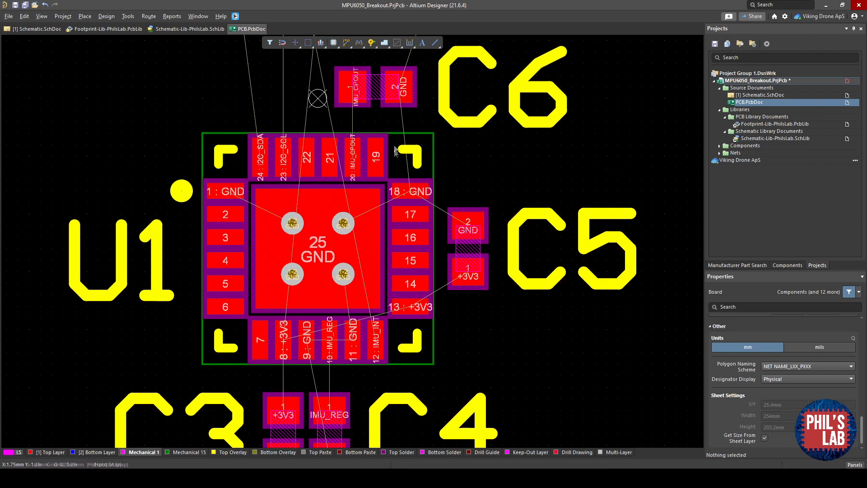
right_click_drag(342, 279, 344, 297)
left_click(354, 178)
left_click(351, 107)
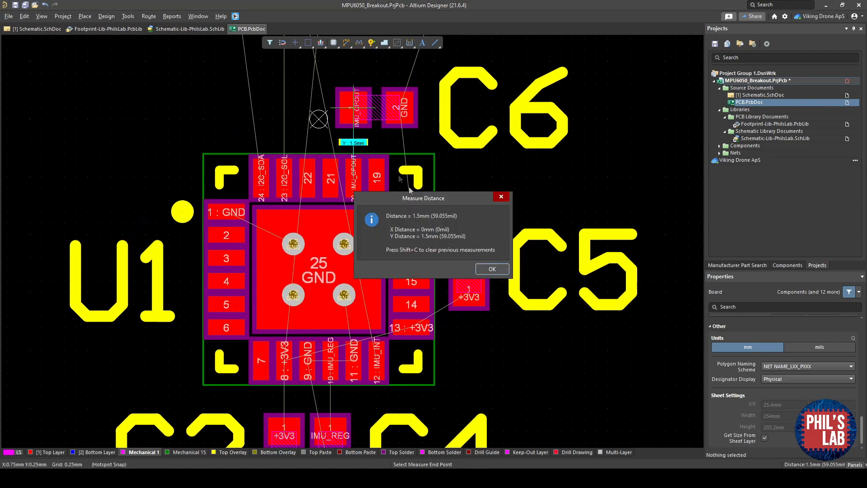
left_click(491, 270)
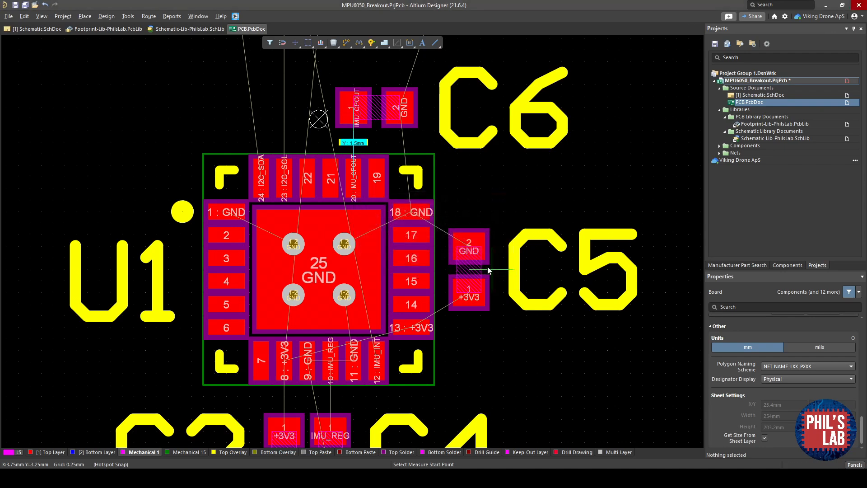
key("Escape")
key("shift+c")
right_click_drag(390, 257, 403, 217)
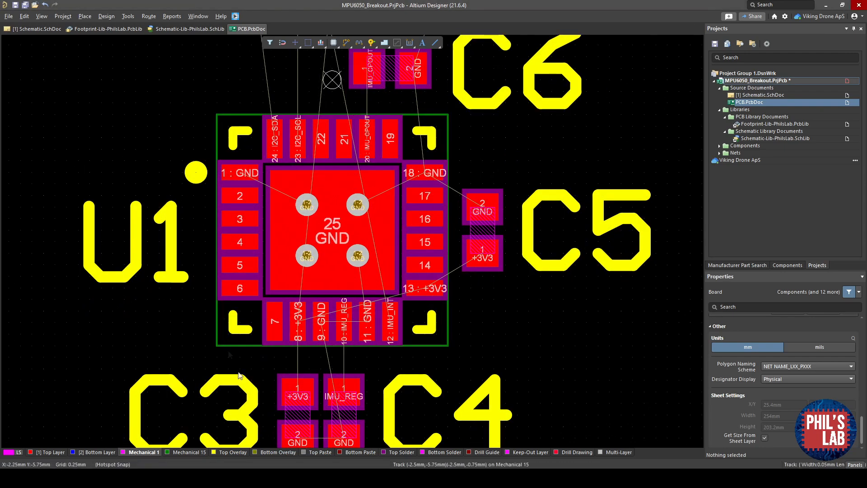
scroll(358, 205, "down", 2, "ctrl")
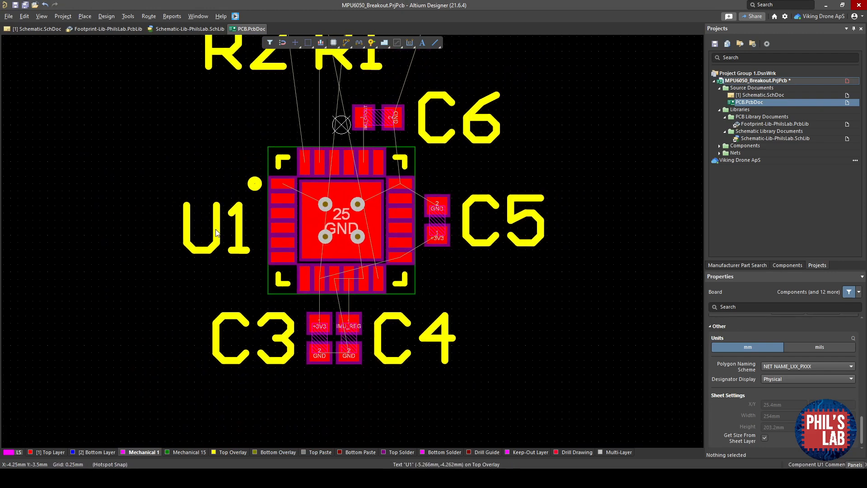
mouse_move(220, 232)
left_mouse_down()
mouse_move(220, 250)
mouse_move(218, 232)
left_mouse_up()
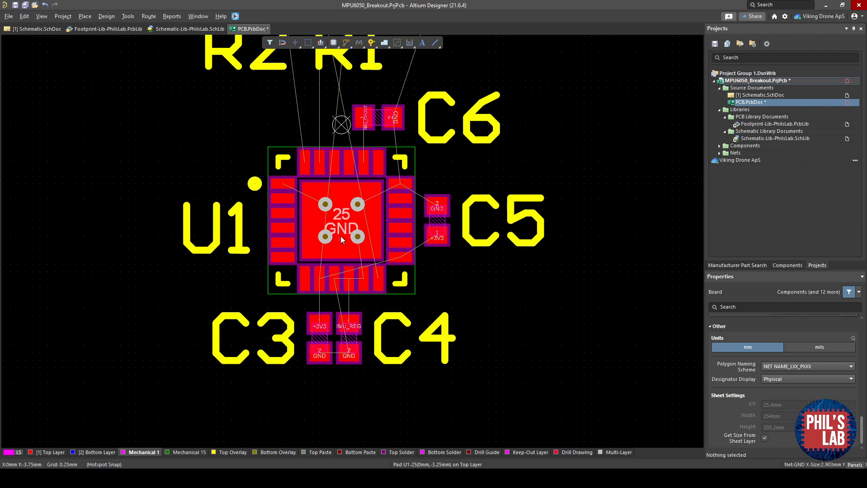
- Pan and zoom around U1, C6, R1, R2 and the connector capacitors to review the component placement
right_click_drag(340, 235, 319, 387)
scroll(338, 255, "up", 3)
scroll(338, 255, "down", 1, "ctrl")
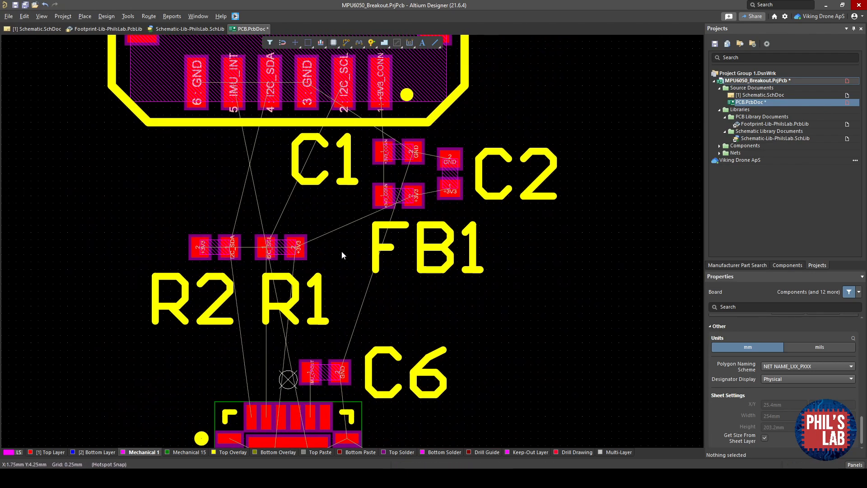
scroll(337, 256, "down", 1, "ctrl")
right_click_drag(348, 259, 361, 204)
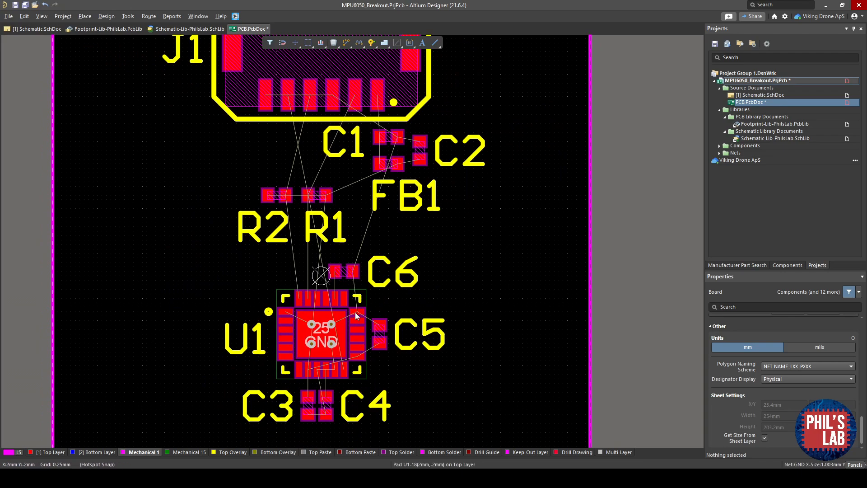
scroll(314, 259, "up", 4, "ctrl")
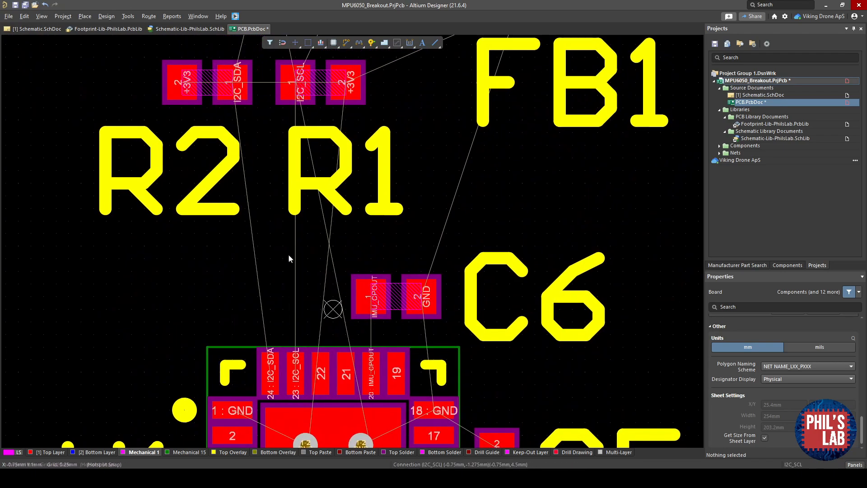
scroll(289, 255, "down", 1, "ctrl")
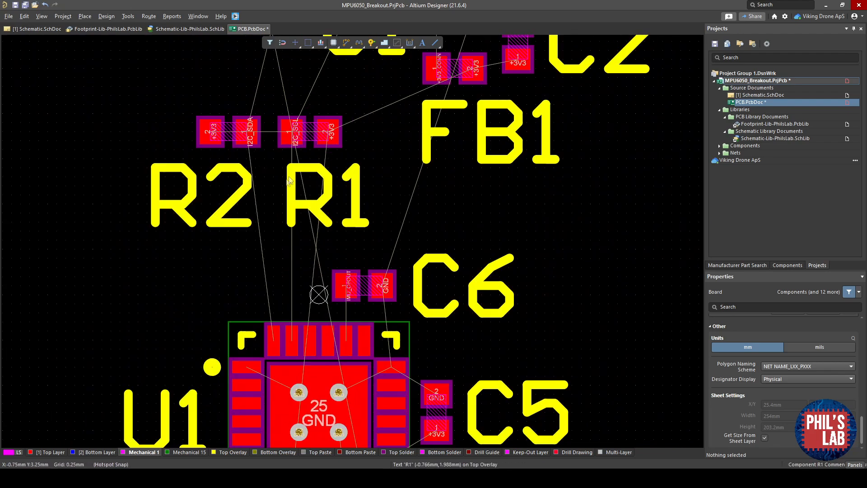
right_click_drag(286, 186, 274, 230)
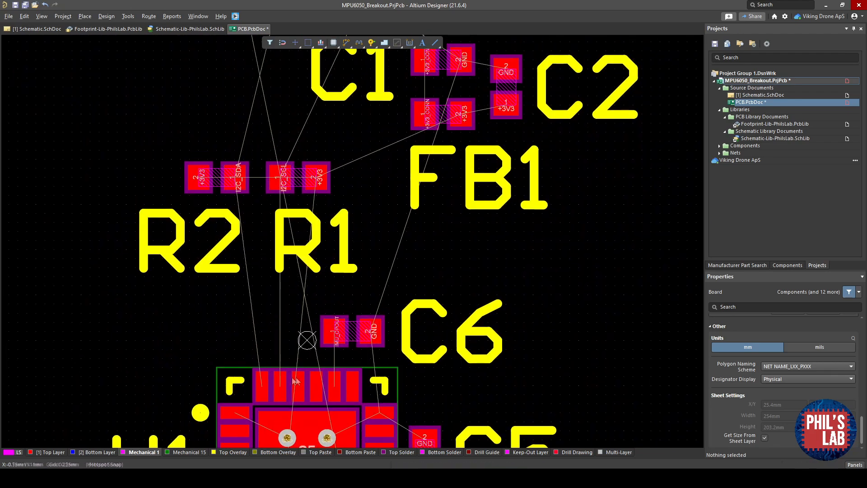
right_click_drag(296, 381, 258, 408)
scroll(343, 275, "up", 5)
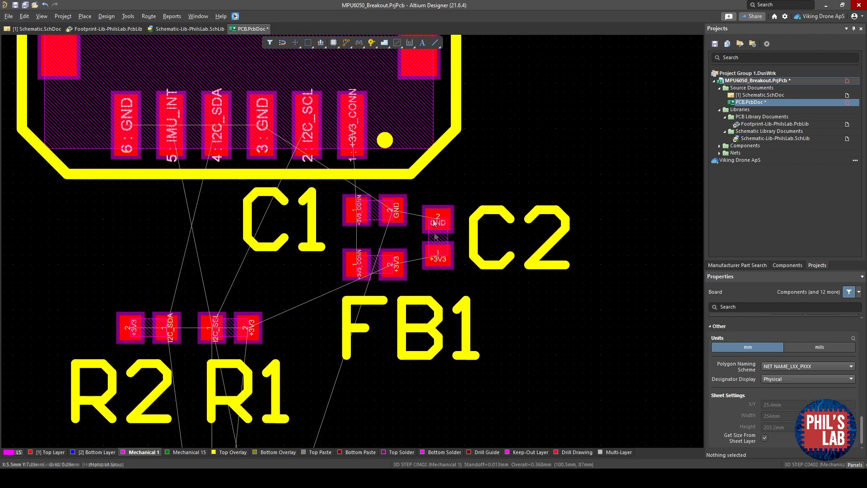
right_click_drag(367, 202, 412, 263)
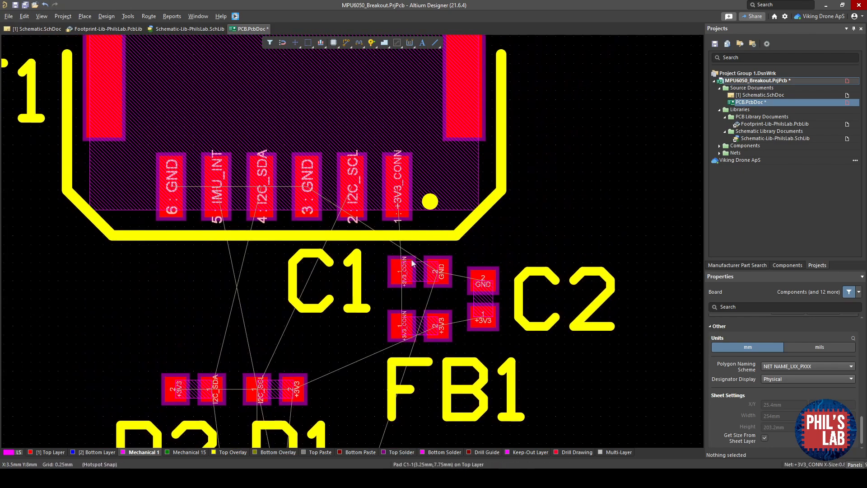
scroll(412, 263, "down", 5, "ctrl")
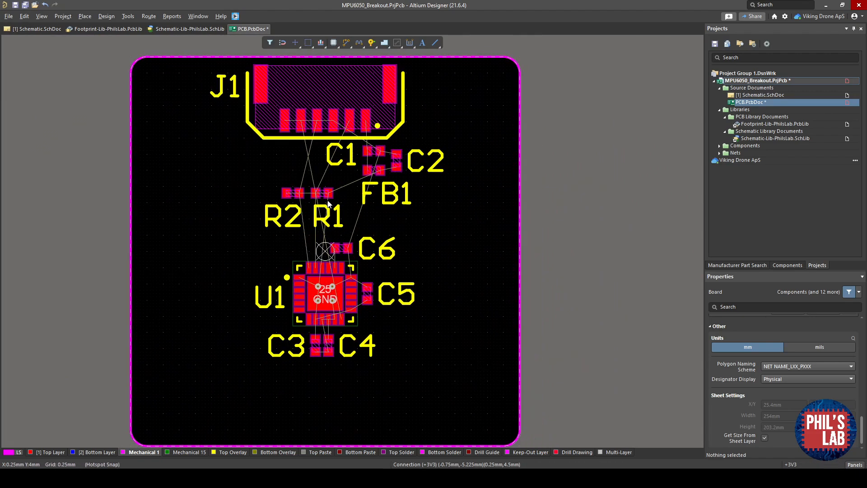
- Place a top overlay text string reading "MPU-6050 Breakout Board" below C3 and C4
left_click(234, 452)
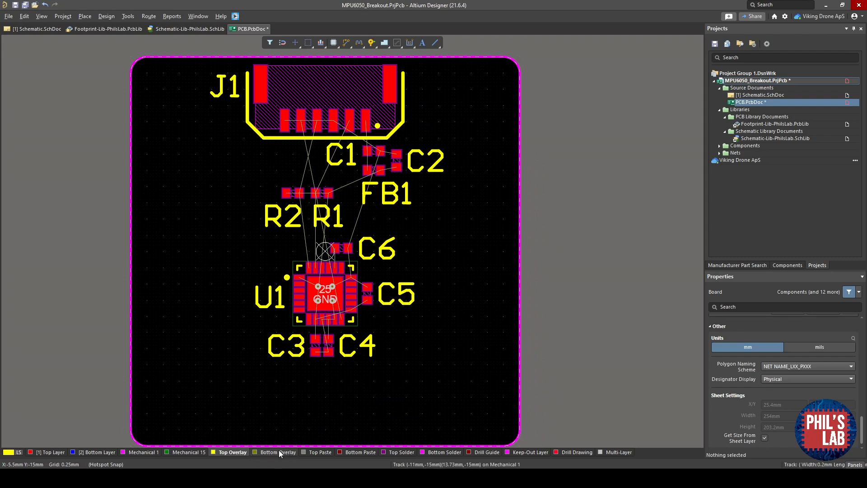
right_click_drag(192, 324, 186, 327)
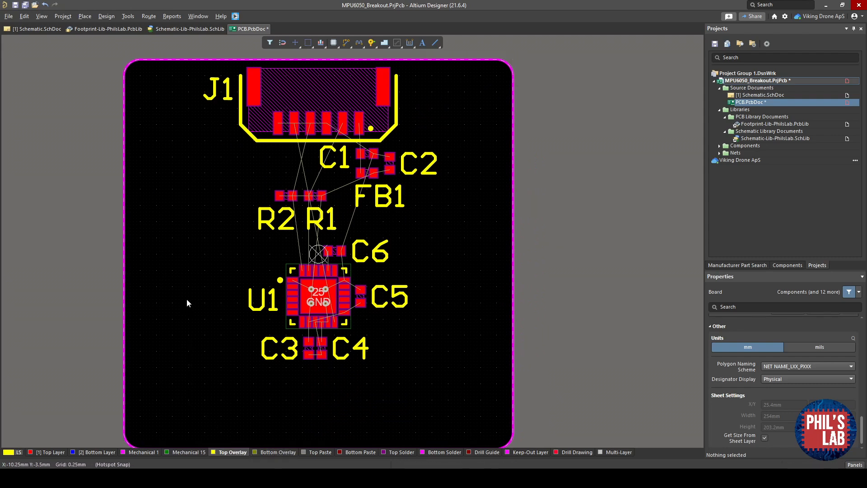
key("p")
left_click(210, 118)
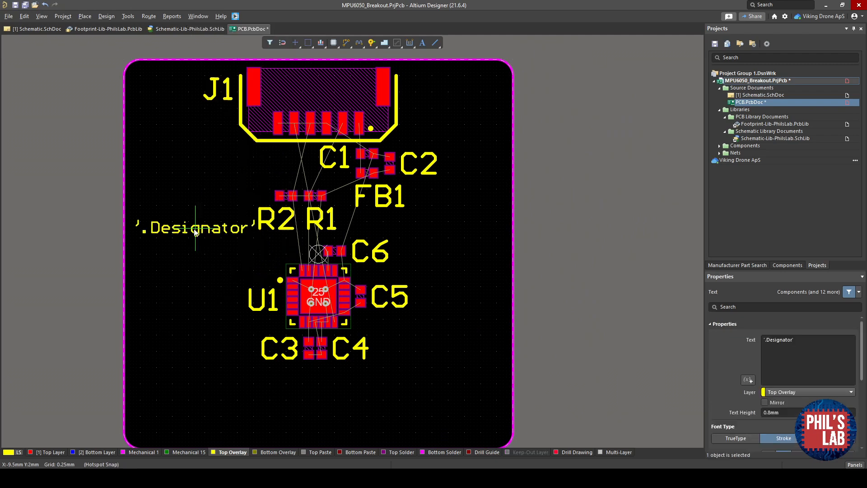
key("Tab")
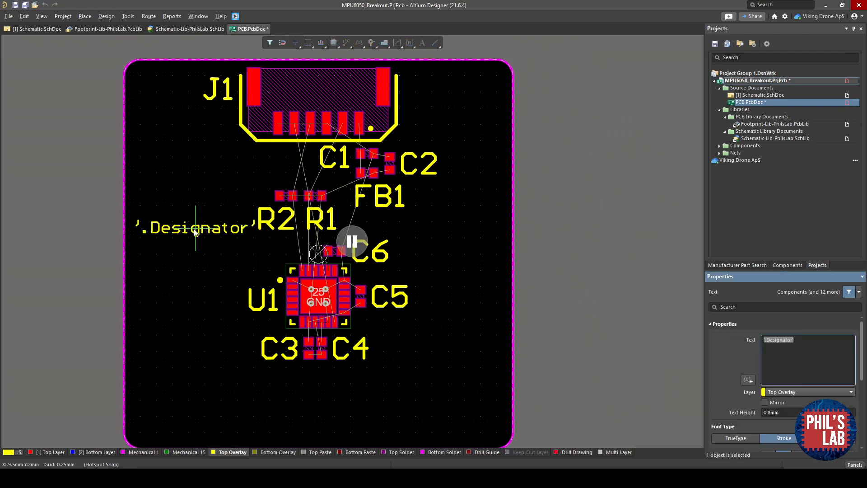
type("MPU-6050 Breakout Board")
key("Return")
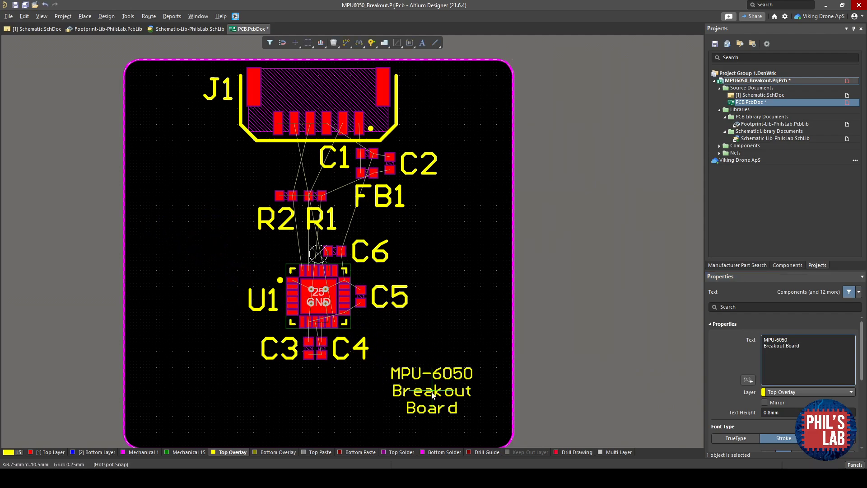
right_click_drag(348, 356, 355, 323)
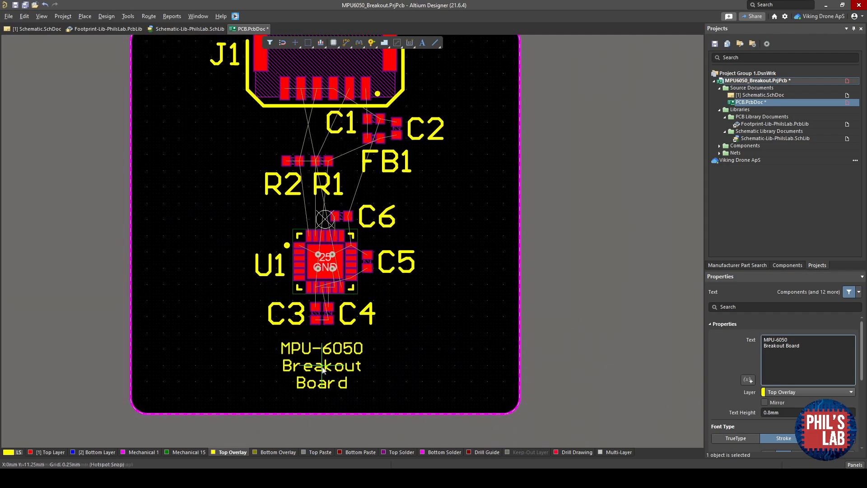
left_click(322, 366)
key("Escape")
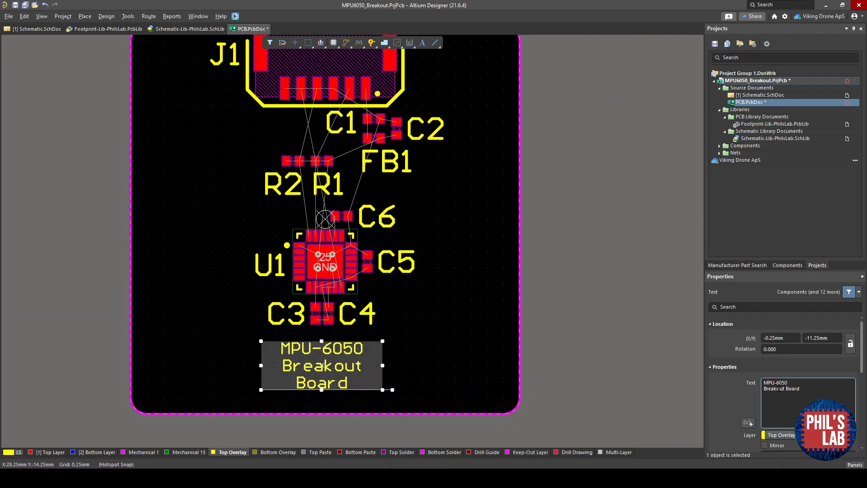
- Set the string's text height to 1.2 mm and its stroke width to 0.25 mm
scroll(774, 394, "down", 4)
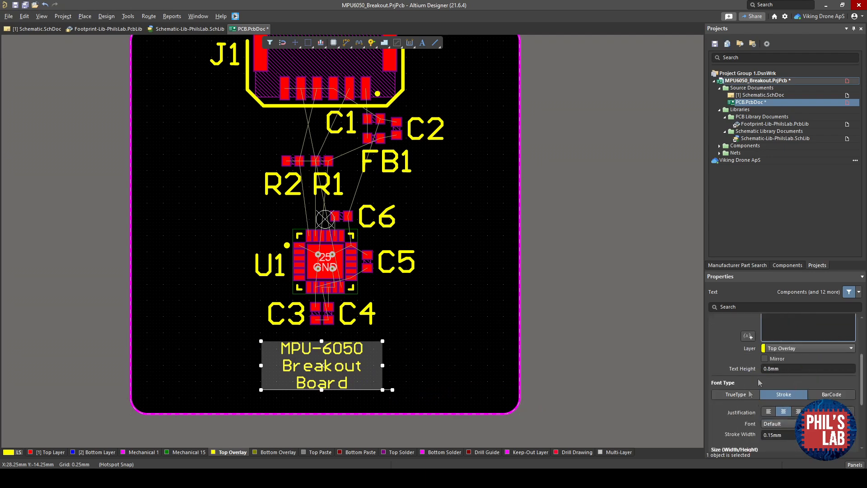
left_click(792, 370)
type("1.")
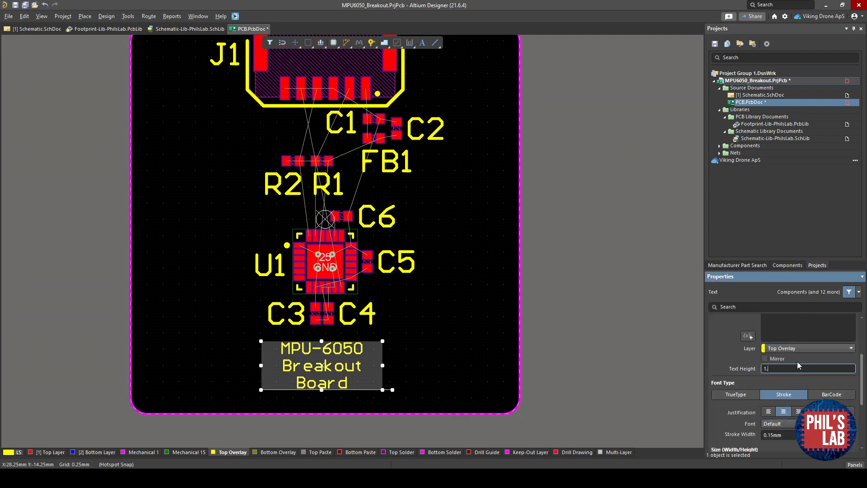
type("2")
key("Return")
left_click(794, 434)
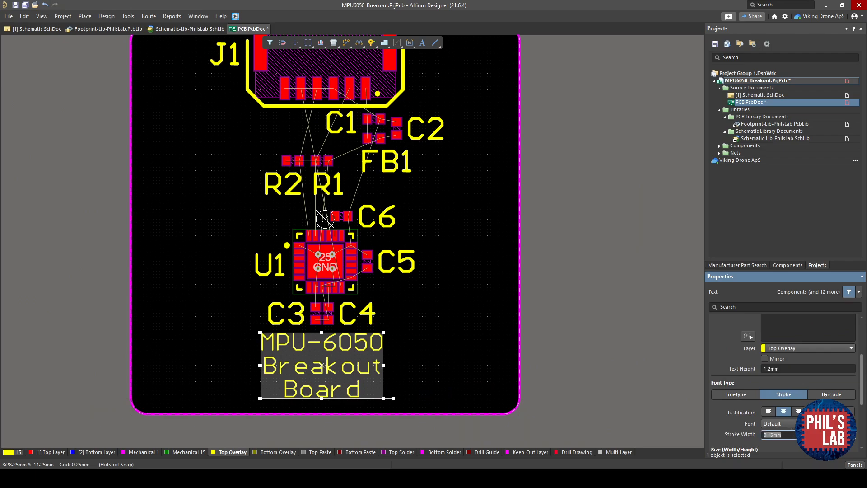
type("0.25")
key("Return")
- Preview the labelled board in the 3D view and return to the 2D view
key("3")
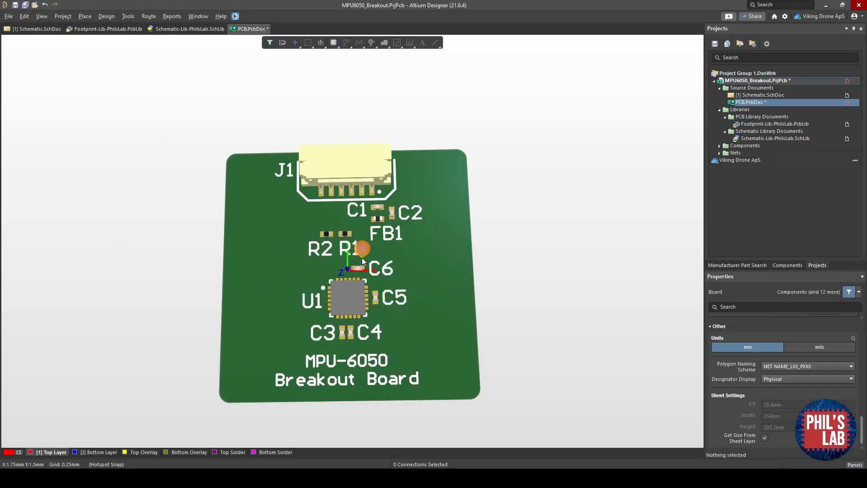
scroll(269, 383, "up", 3, "ctrl")
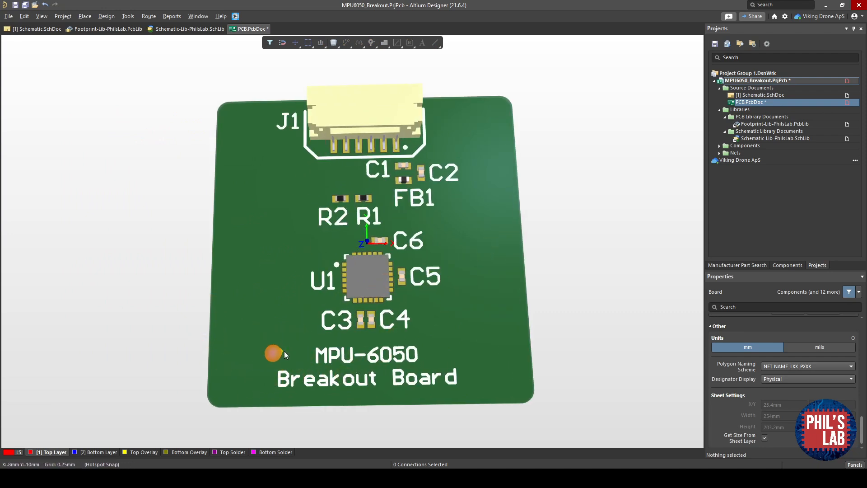
key("2")
- Start placing a pad, designate it MH and put it on the multi-layer
scroll(336, 374, "up", 2, "ctrl")
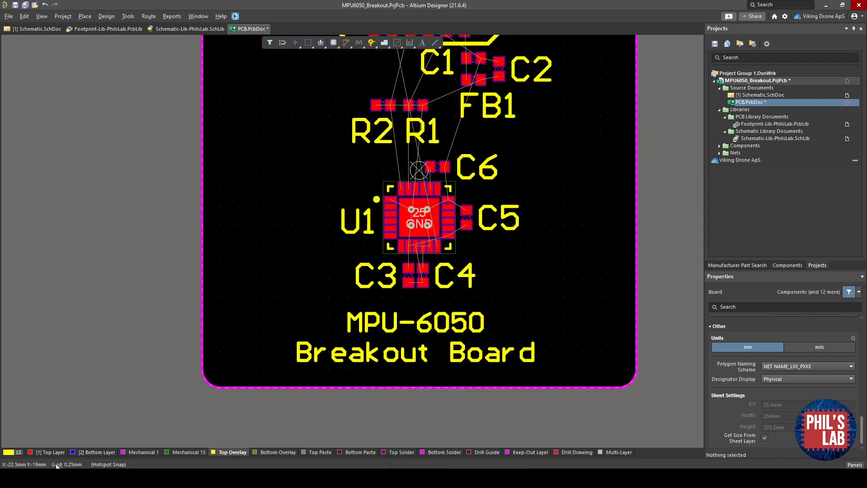
left_click(54, 451)
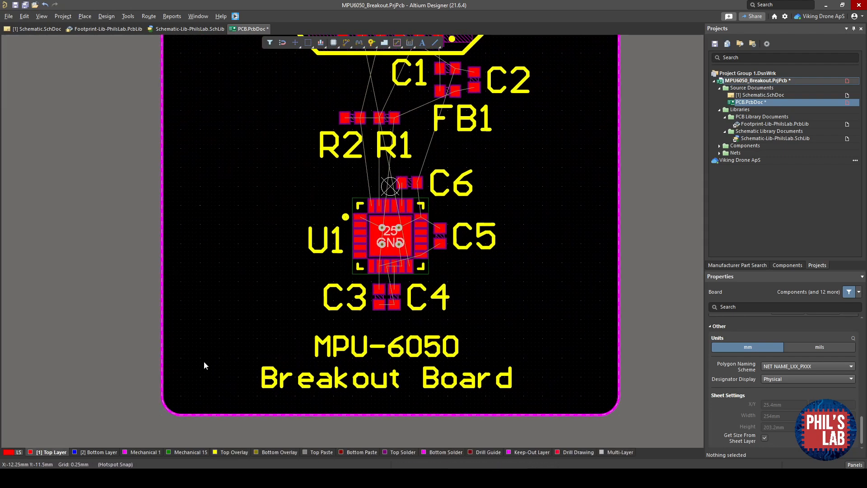
key("p")
left_click(238, 185)
key("Tab")
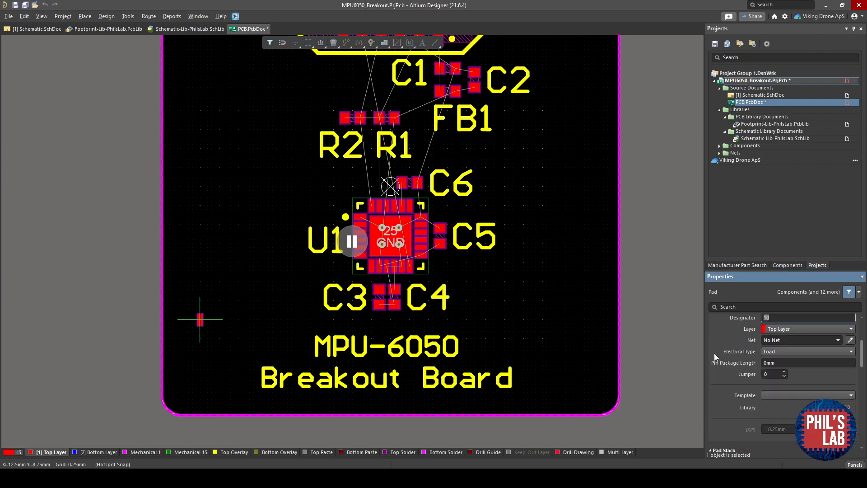
scroll(794, 359, "up", 1)
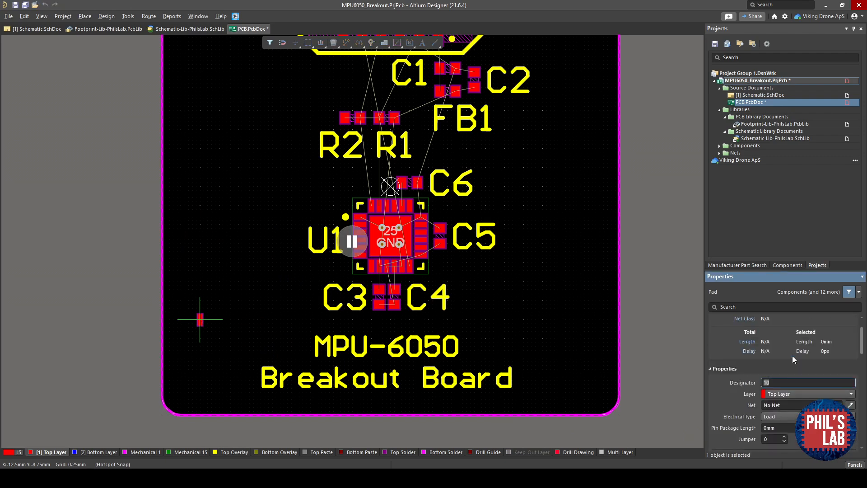
type("MH")
scroll(793, 388, "down", 2)
left_click(798, 351)
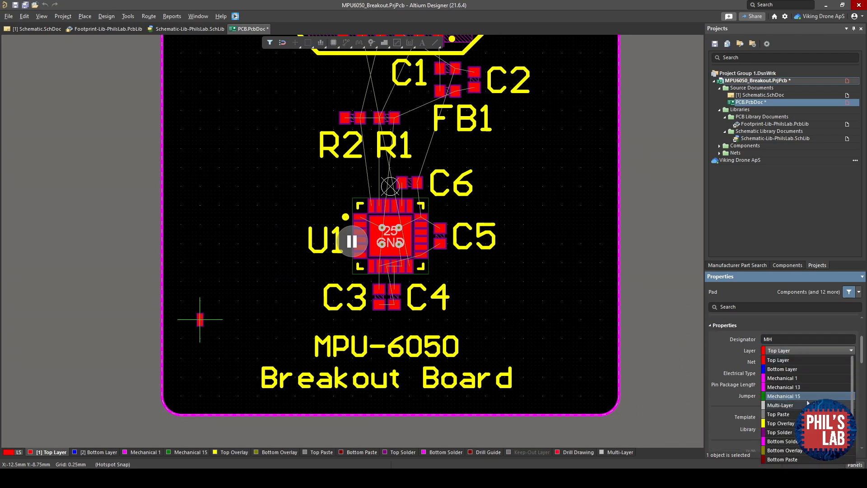
left_click(780, 406)
- Make the MH pad round, 3 mm by 3 mm, with a 3 mm hole size
scroll(790, 395, "down", 5)
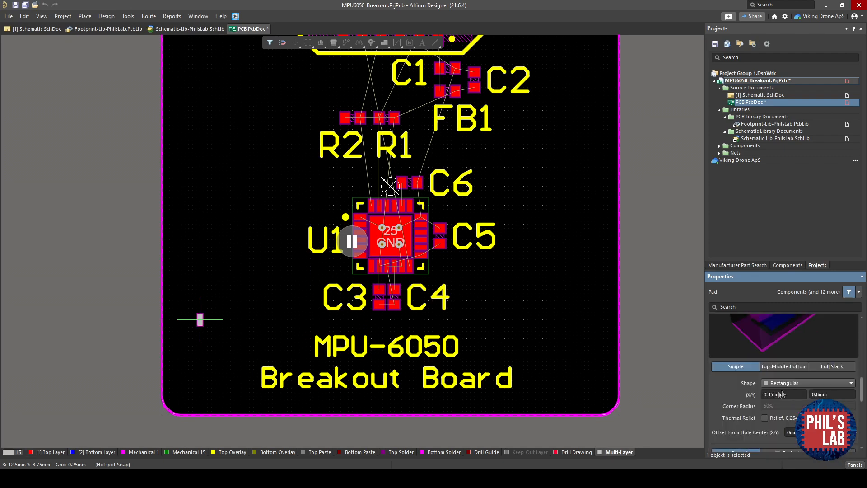
left_click(784, 383)
left_click(781, 391)
left_click(784, 394)
type("3")
left_click(832, 397)
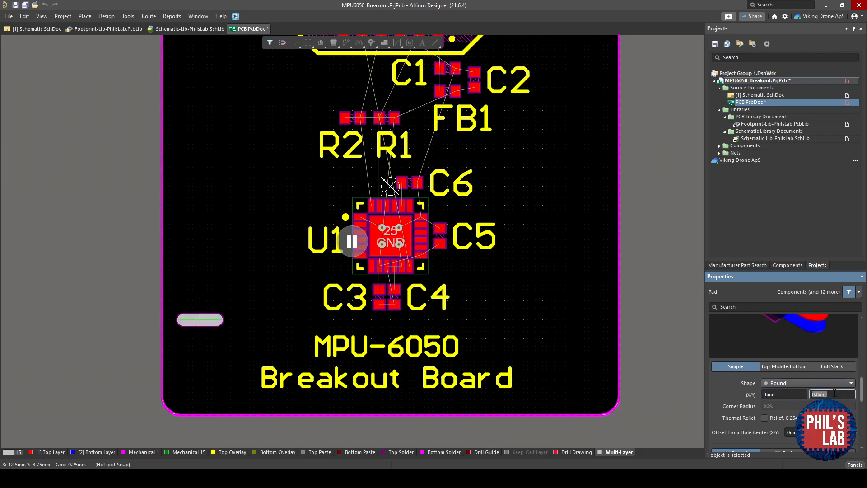
type("3")
scroll(832, 398, "down", 3)
left_click(813, 405)
type("3")
- Place MH mounting holes in the four corners of the board
scroll(813, 404, "down", 2)
left_click_drag(201, 324, 548, 163)
left_click(520, 107)
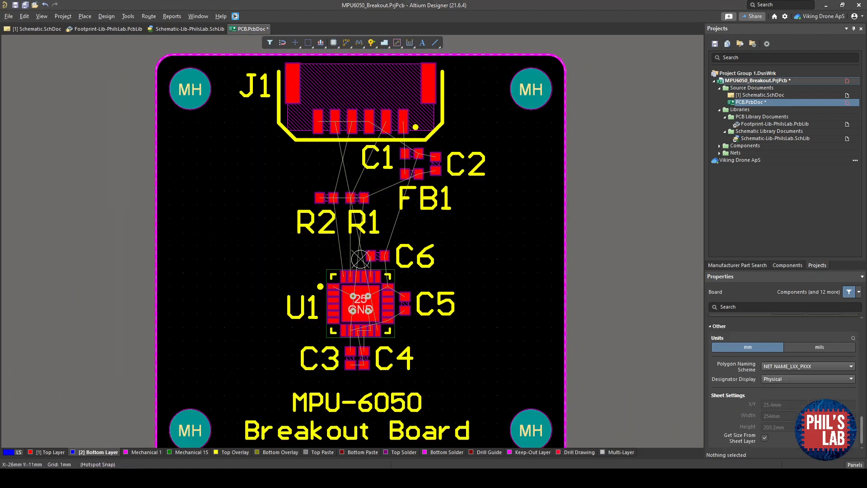
- Inspect the board with its mounting holes in 3D from the top and underside, then return to 2D
right_click_drag(380, 217, 376, 207)
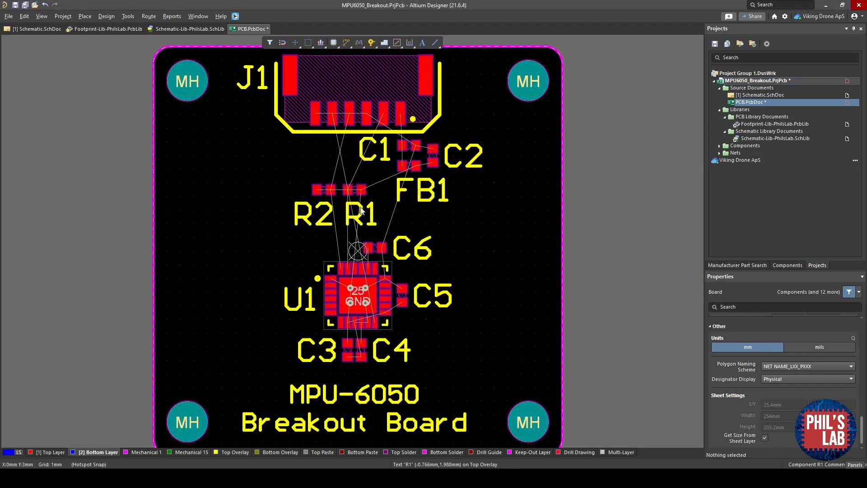
scroll(319, 212, "down", 2, "ctrl")
key("3")
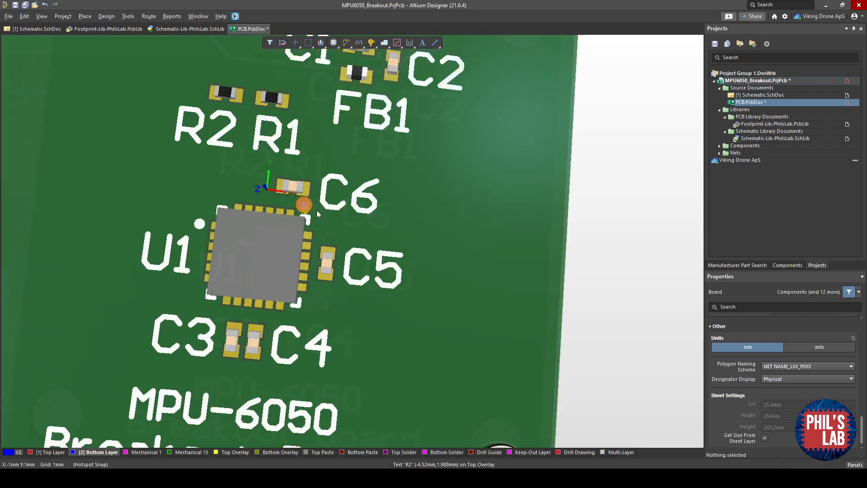
scroll(257, 197, "down", 4, "ctrl")
right_click_drag(236, 194, 486, 266, "shift")
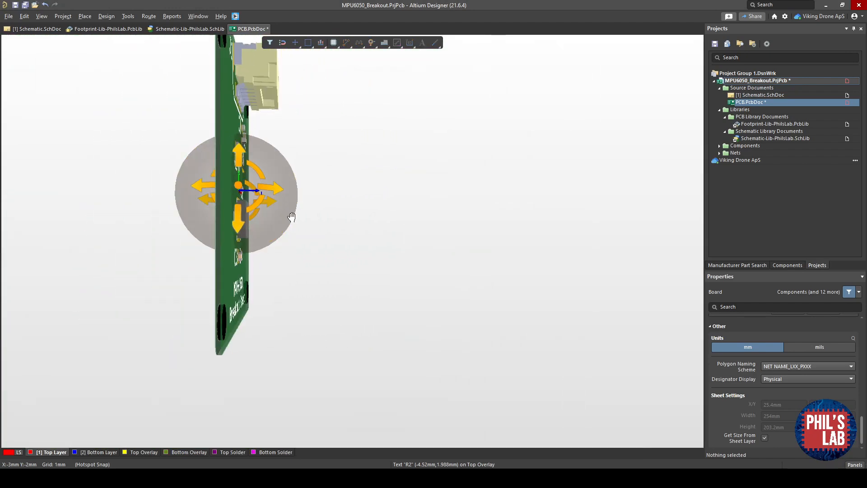
right_click_drag(274, 201, 308, 245, "shift")
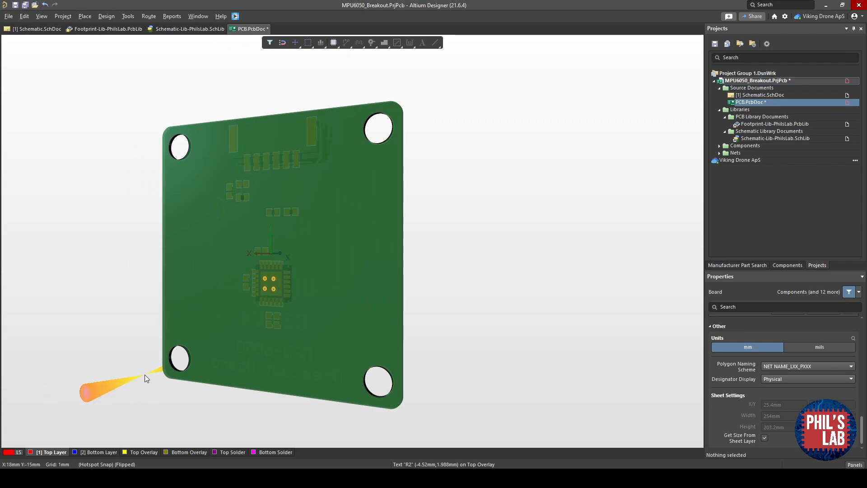
key("2")
mouse_move(202, 322)
right_mouse_down()
mouse_move(208, 316)
mouse_move(195, 331)
right_mouse_up()
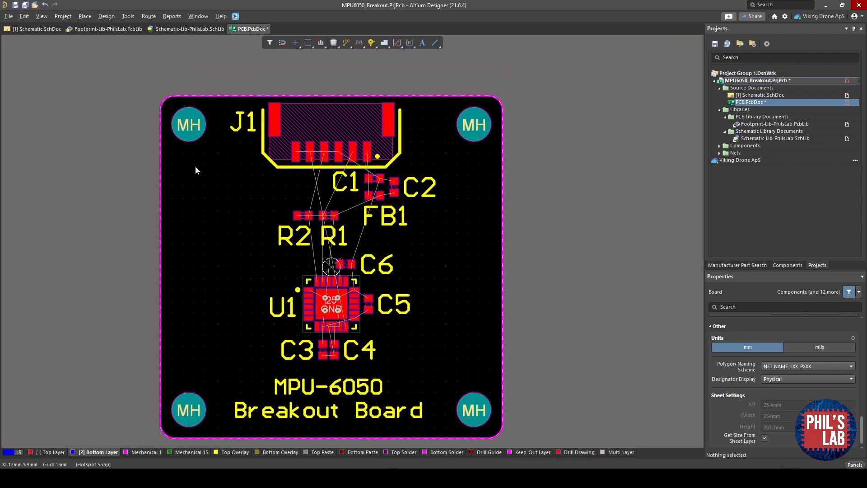
- Place a polygon pour covering the whole board on the bottom layer
key("p")
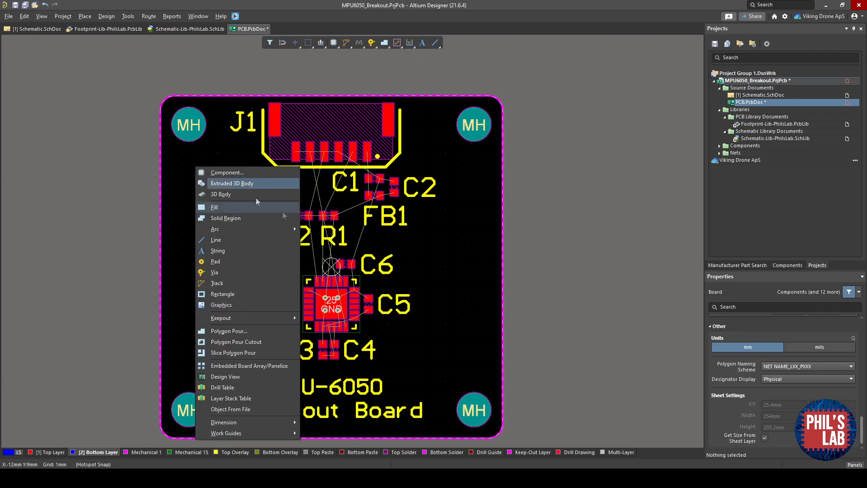
left_click(237, 332)
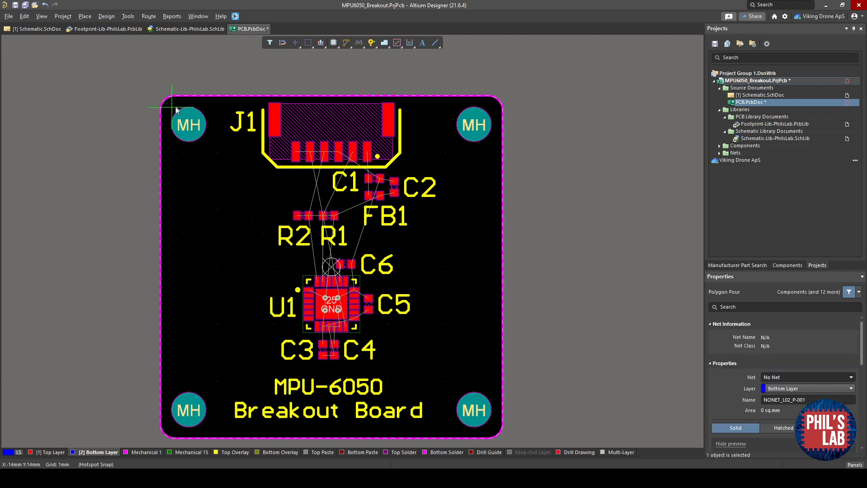
scroll(170, 101, "up", 3, "ctrl")
left_click(170, 121)
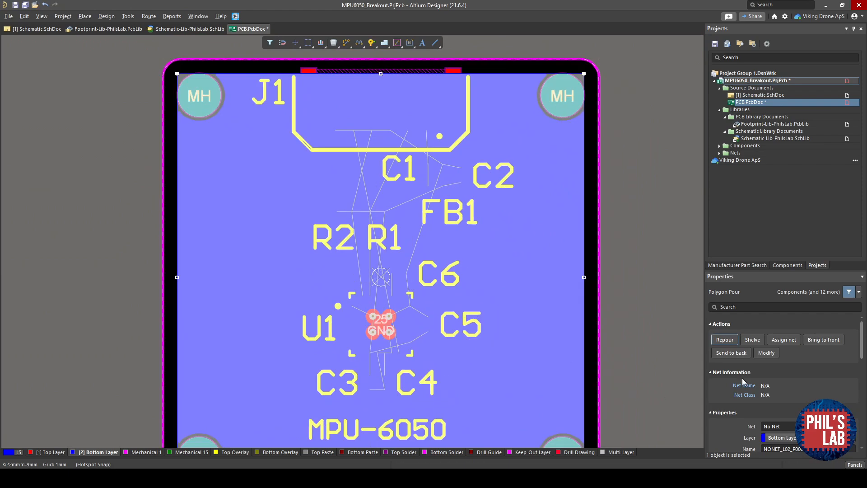
scroll(773, 384, "down", 2)
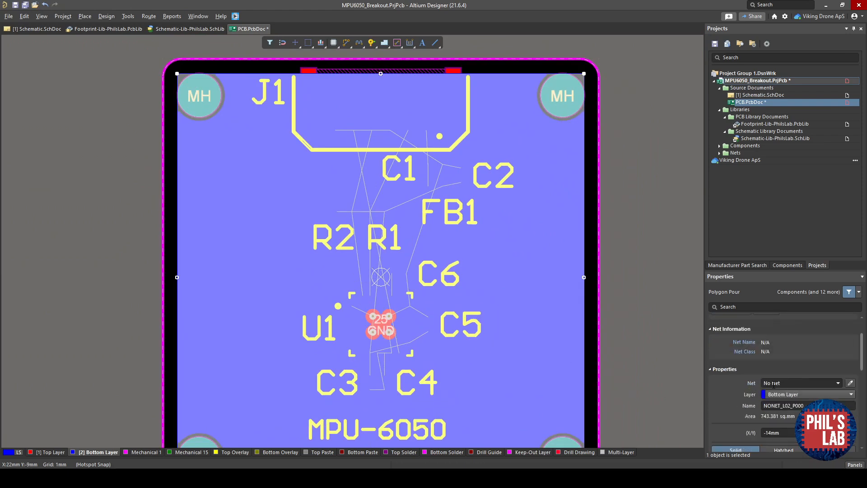
- Assign the bottom-layer polygon pour to the GND net and repour it
left_click(811, 382)
type("GND")
key("Return")
left_click(849, 319)
left_click(630, 270)
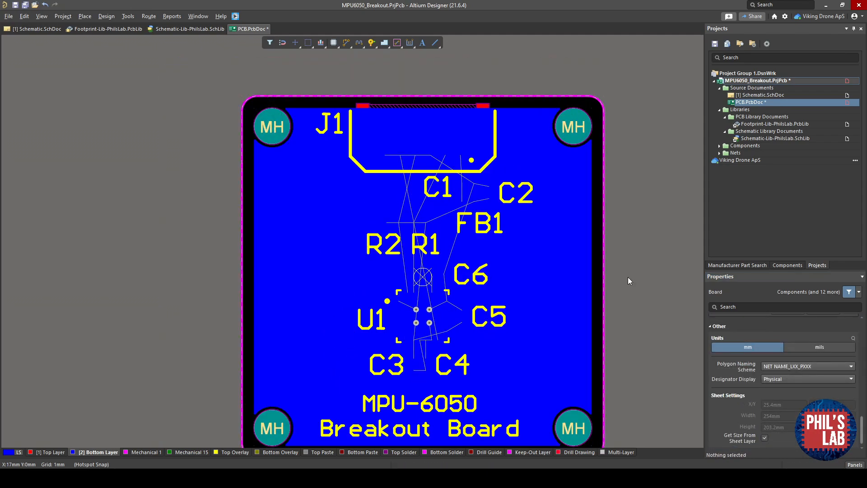
- Preview the board in 3D, then inspect the U1 area on the top layer alone
key("3")
right_click_drag(337, 300, 489, 295, "shift")
key("2")
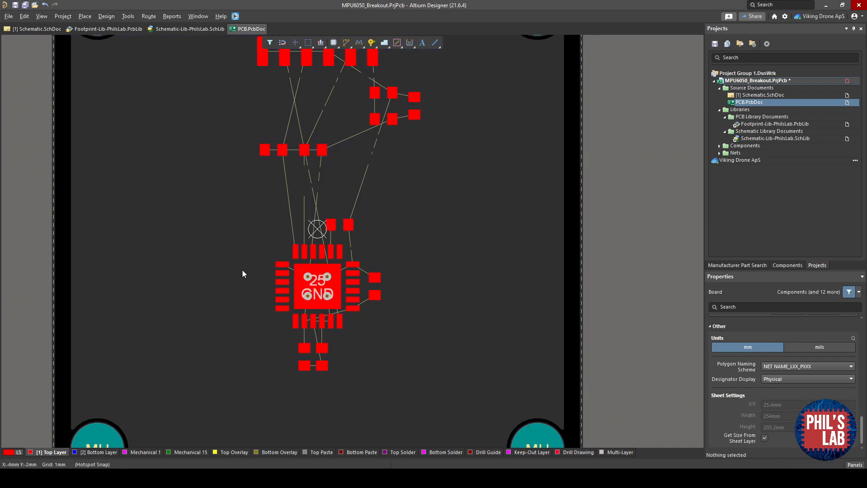
scroll(243, 284, "down", 4, "ctrl")
scroll(294, 328, "up", 4, "ctrl")
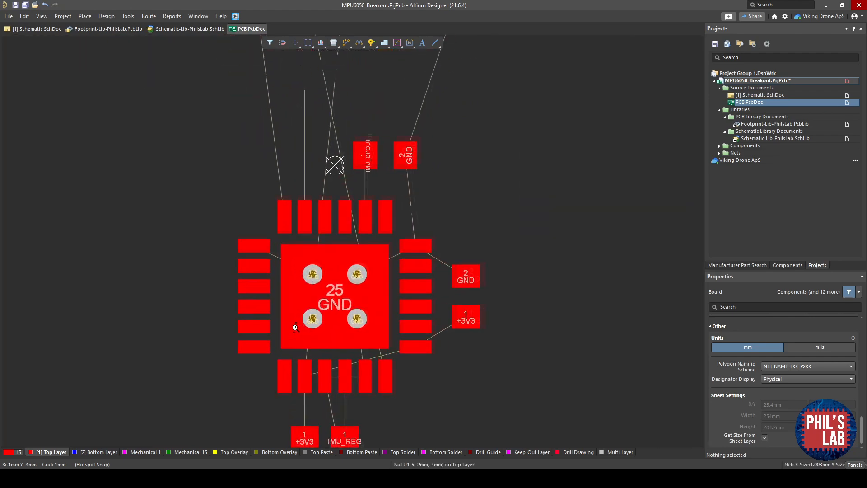
scroll(295, 268, "down", 3, "ctrl")
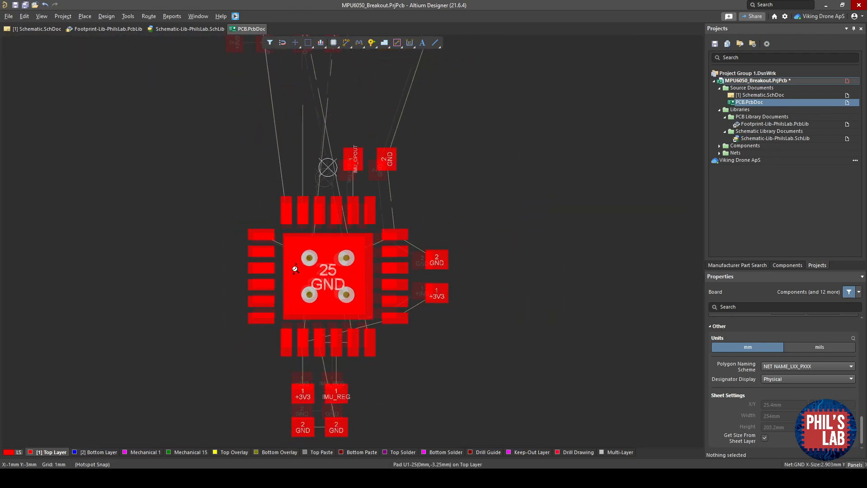
key("shift+s")
scroll(295, 267, "down", 3, "ctrl")
key("shift+s")
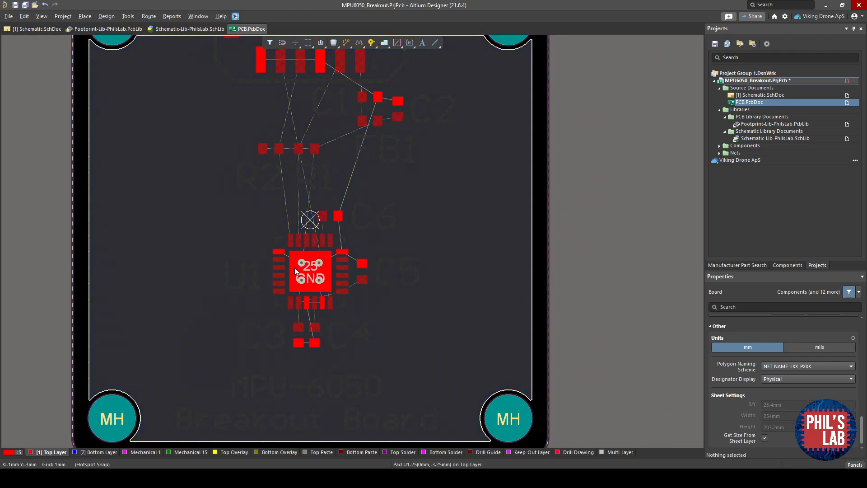
- Examine the pads and ratsnest connections around U1 and its neighbouring capacitors
scroll(279, 252, "up", 4, "ctrl")
scroll(279, 252, "up", 2, "ctrl")
right_click_drag(323, 256, 169, 353)
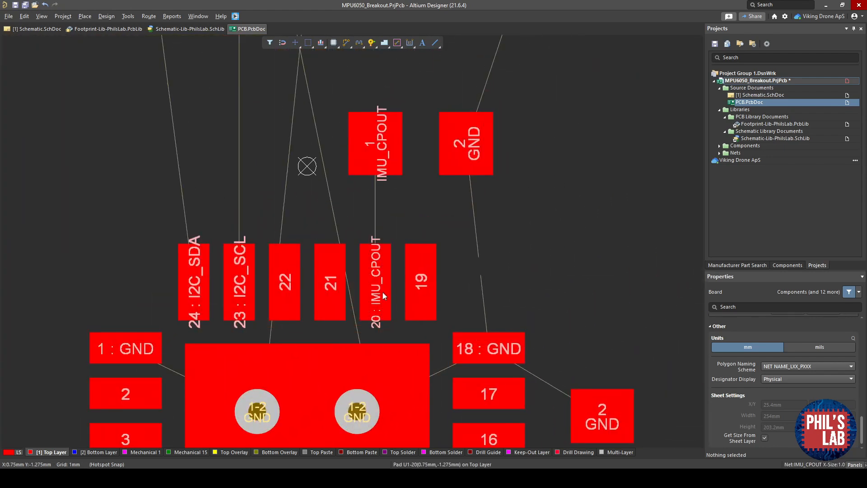
right_click_drag(437, 381, 386, 162)
right_click_drag(340, 390, 352, 321)
right_click_drag(434, 192, 435, 230)
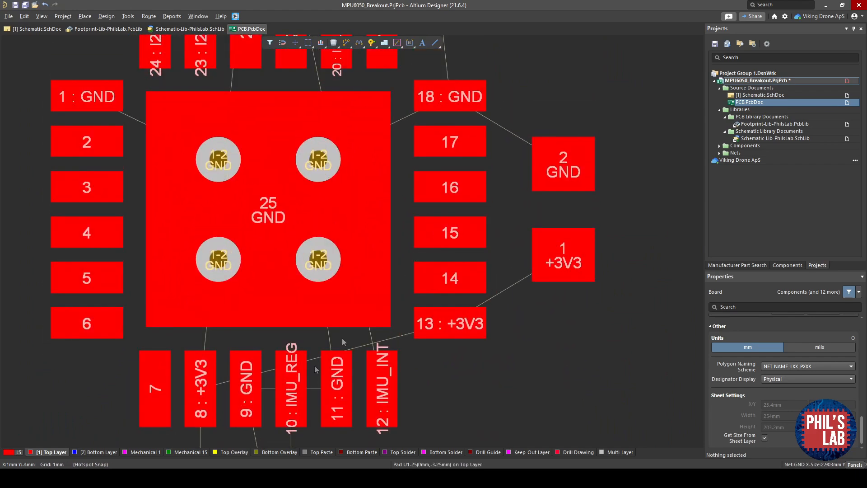
right_click_drag(298, 379, 326, 302)
right_click_drag(318, 364, 330, 262)
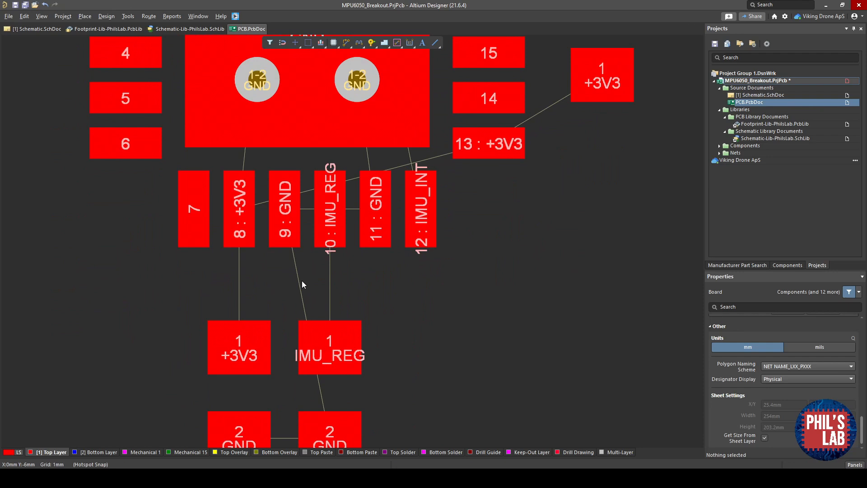
- On a 0.25 mm grid, route a 0.3 mm track from U1's IMU_REG pin 10 to the IMU_REG capacitor pad
key("ctrl+w")
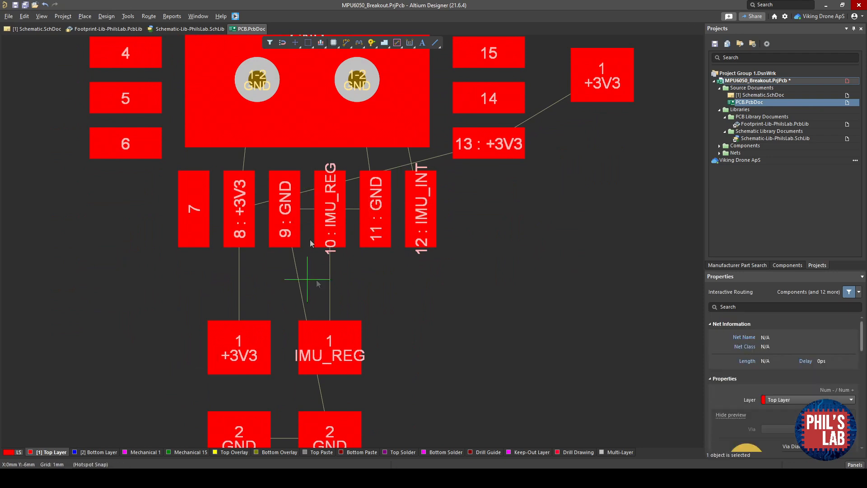
key("g")
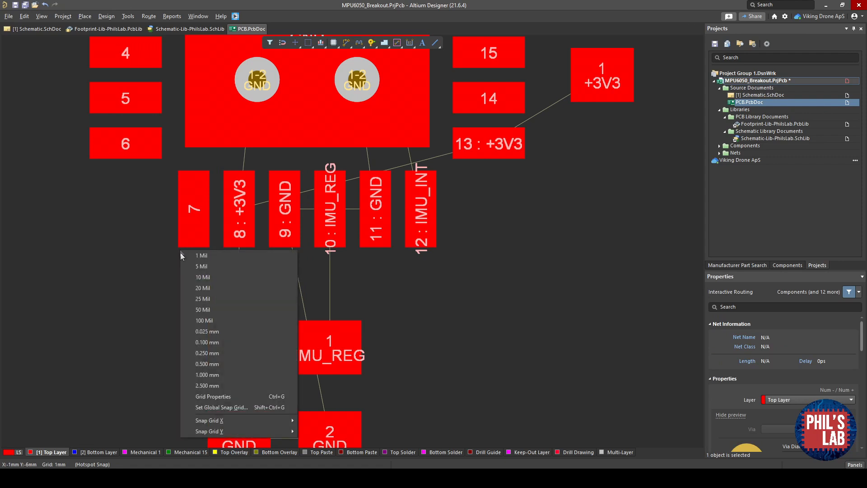
left_click(214, 352)
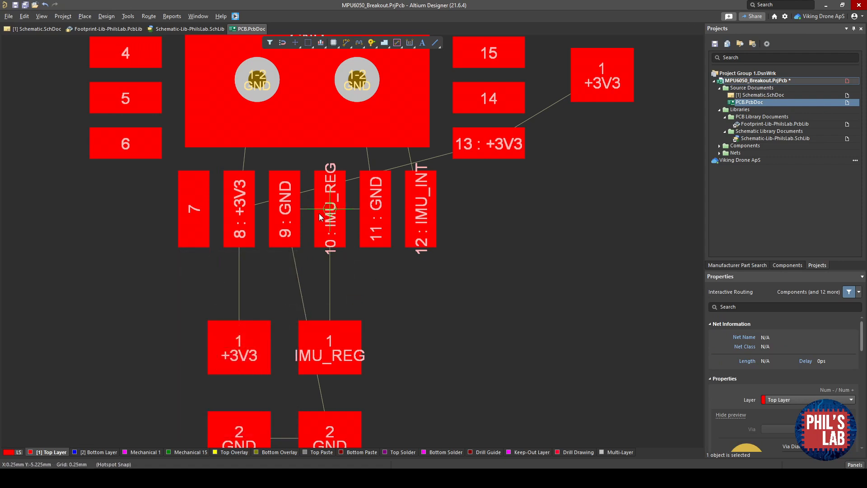
left_click(331, 212)
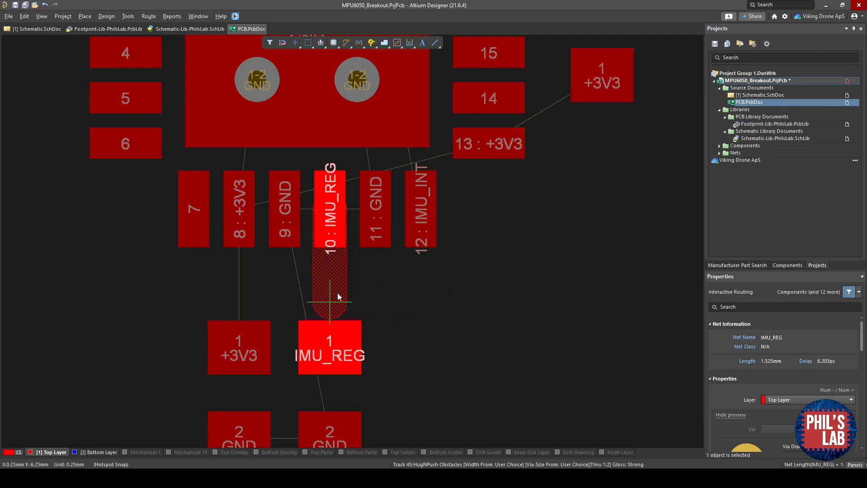
key("Tab")
scroll(803, 403, "down", 2)
type(".3")
key("Return")
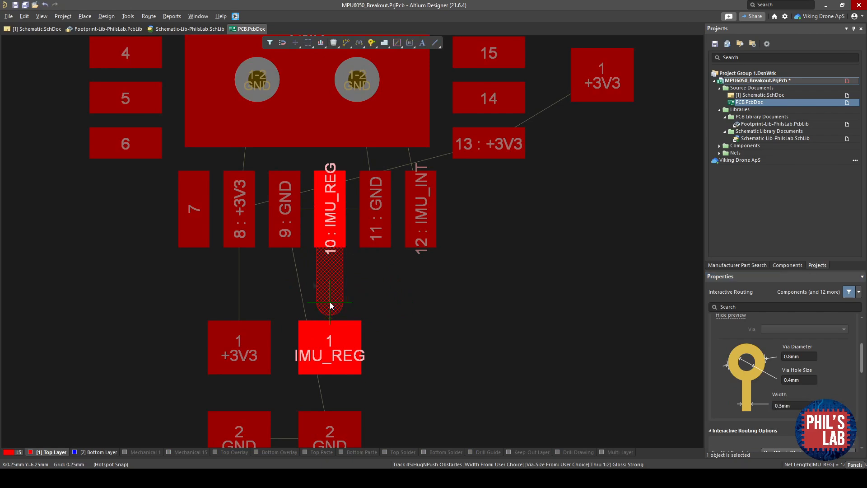
left_click(329, 336)
- Route the +3V3 tracks from U1's pins 8 and 13 to the nearby +3V3 capacitor pads
left_click(239, 226)
left_click(239, 336)
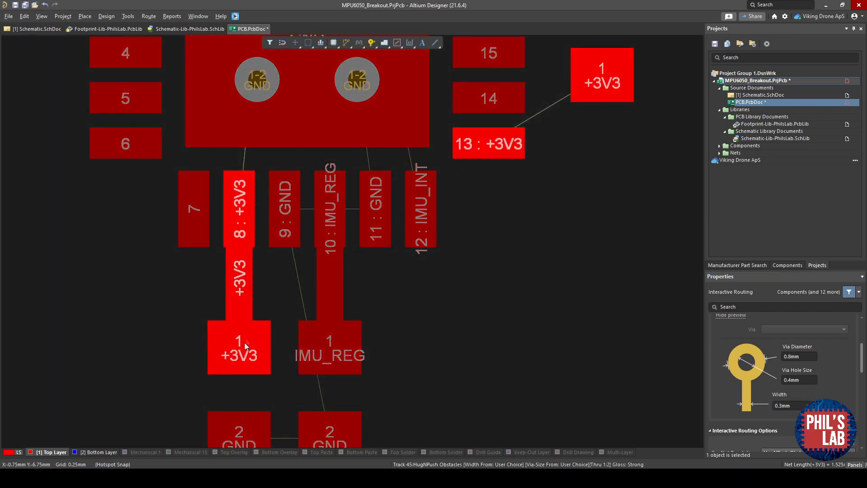
right_click_drag(490, 145, 355, 323)
left_click(355, 321)
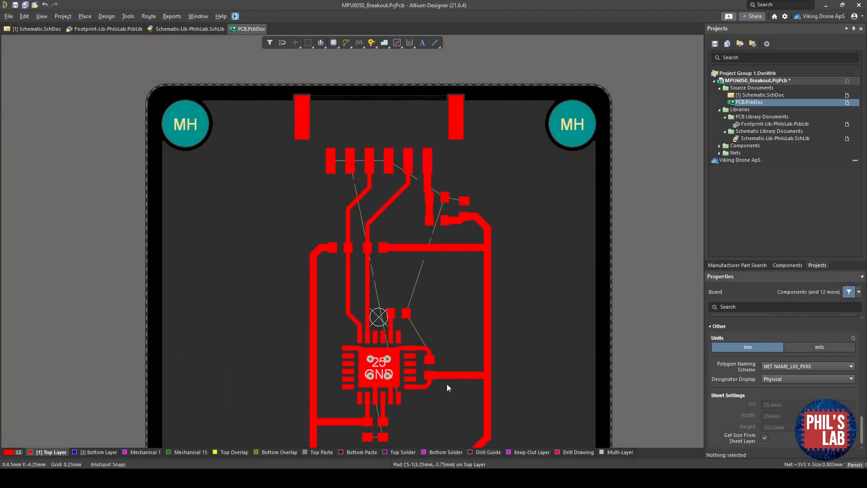
- Inspect the routed tracks around U1 and the connector on the top and bottom layers
scroll(446, 384, "up", 5, "ctrl")
scroll(354, 356, "up", 6, "ctrl")
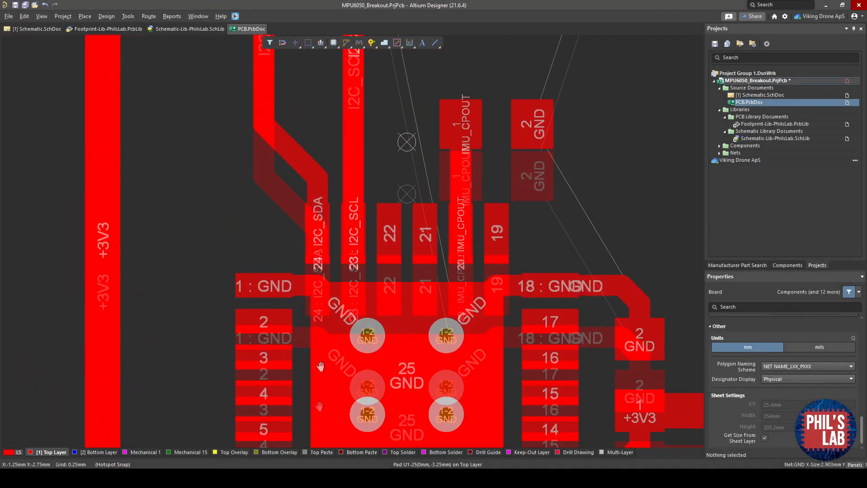
right_click_drag(289, 284, 276, 307)
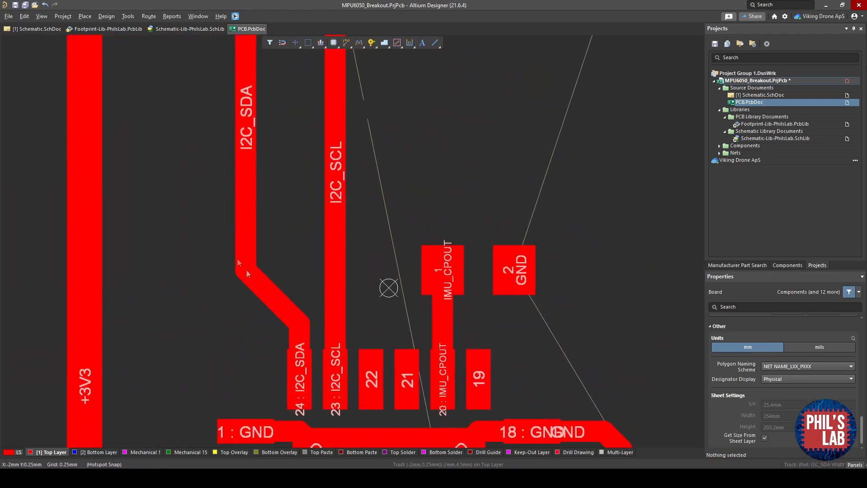
right_click_drag(262, 132, 248, 206)
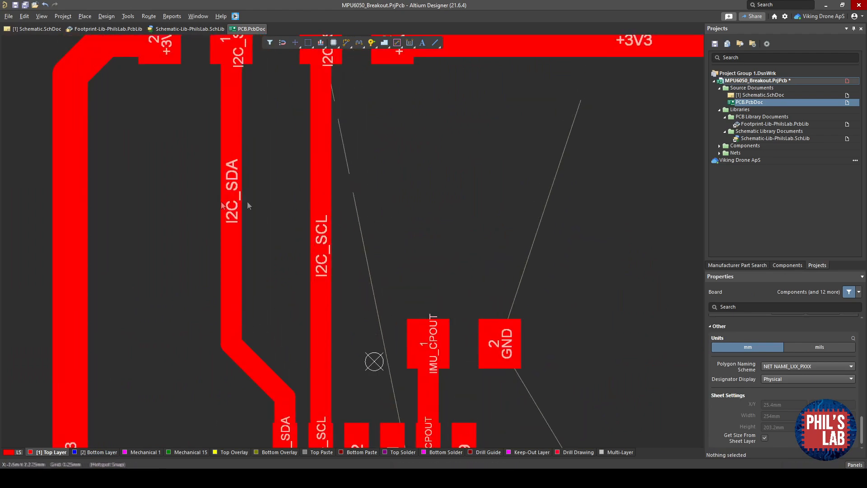
right_click_drag(261, 204, 261, 284)
scroll(262, 260, "down", 3, "ctrl")
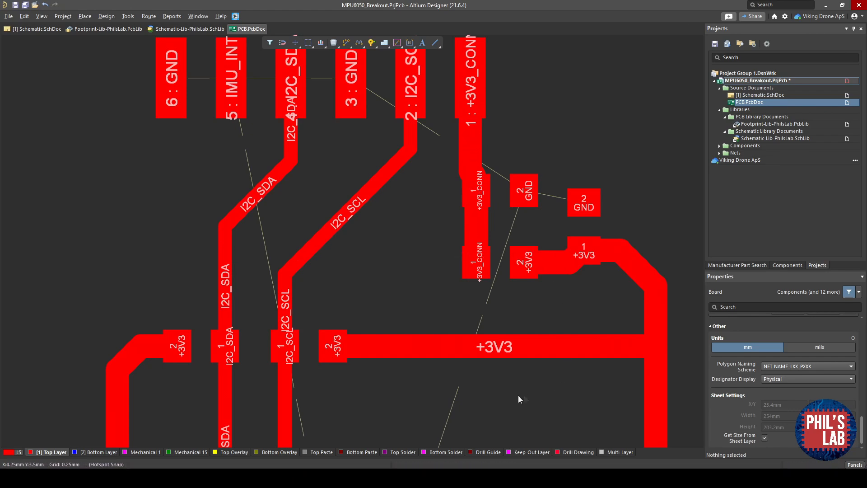
scroll(524, 395, "down", 2, "ctrl")
scroll(504, 309, "down", 8)
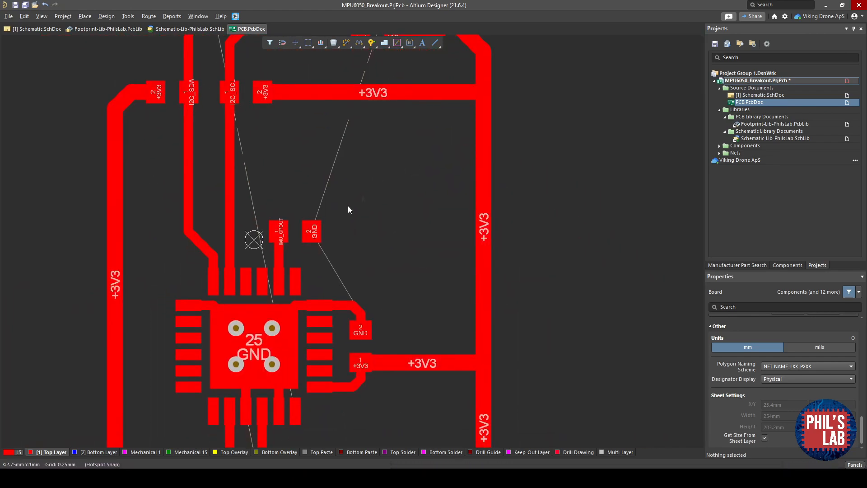
right_click_drag(318, 279, 412, 472)
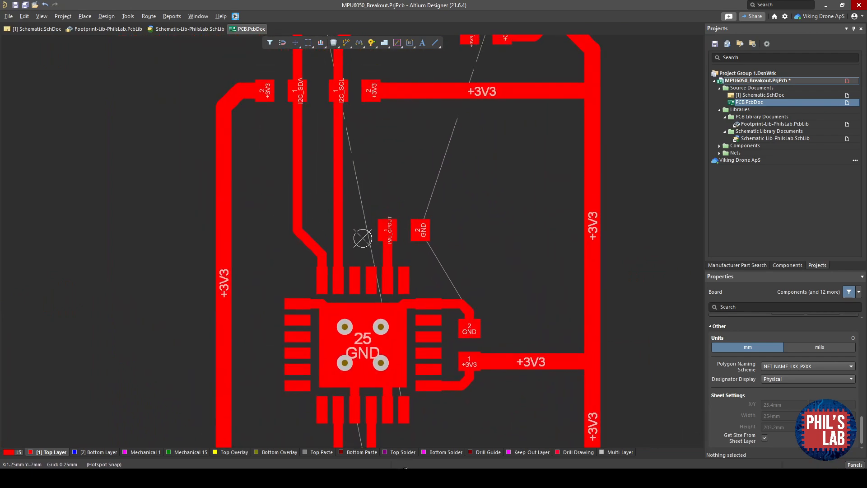
scroll(413, 243, "up", 4, "ctrl")
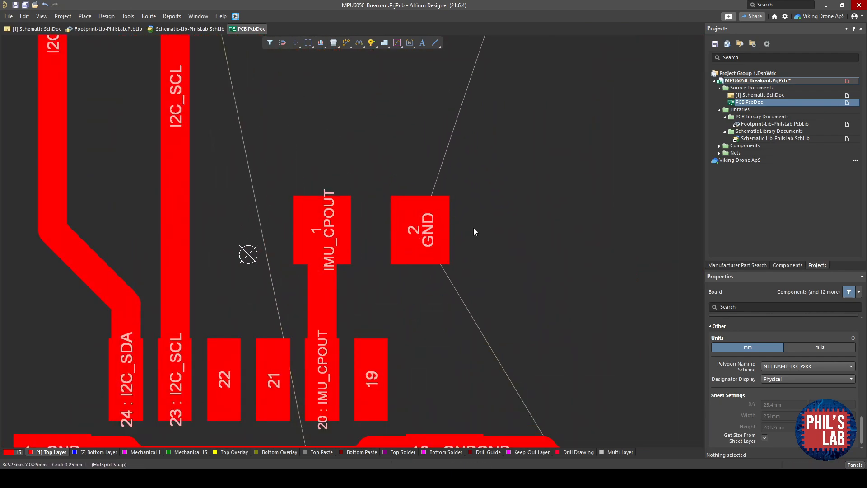
left_click(107, 451)
scroll(248, 327, "down", 3, "ctrl")
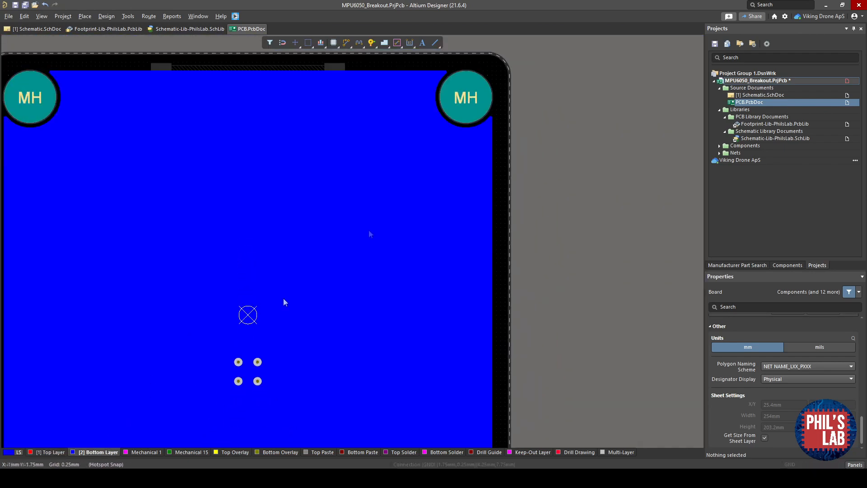
left_click(35, 451)
scroll(191, 305, "up", 5, "ctrl")
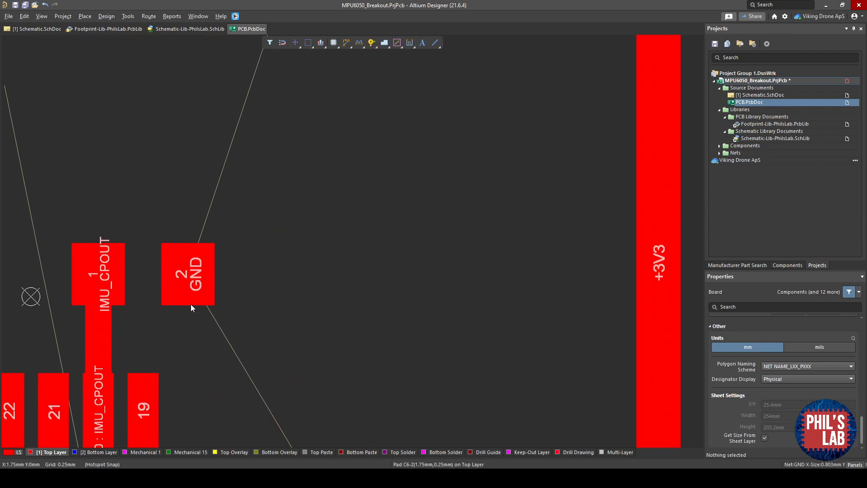
scroll(190, 304, "up", 2, "ctrl")
- Route a 0.5 mm track from C6's GND pad and end it with a via of 0.7 mm diameter and 0.3 mm hole
key("ctrl+w")
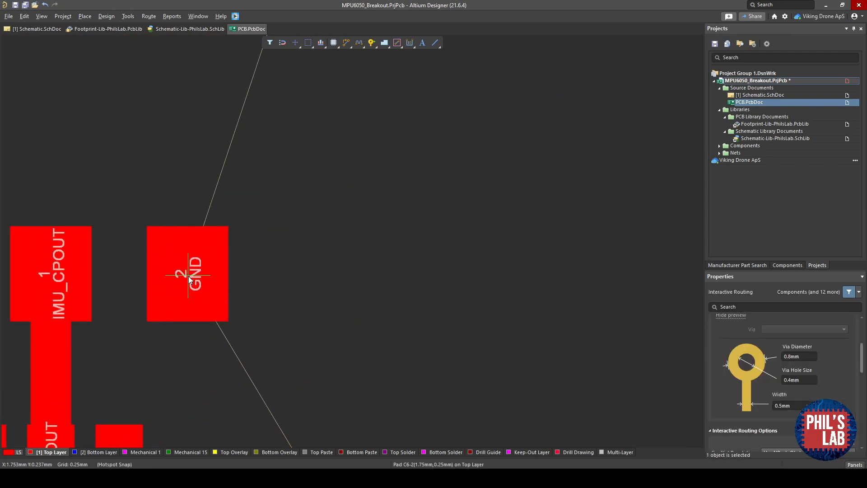
left_click(188, 277)
key("Tab")
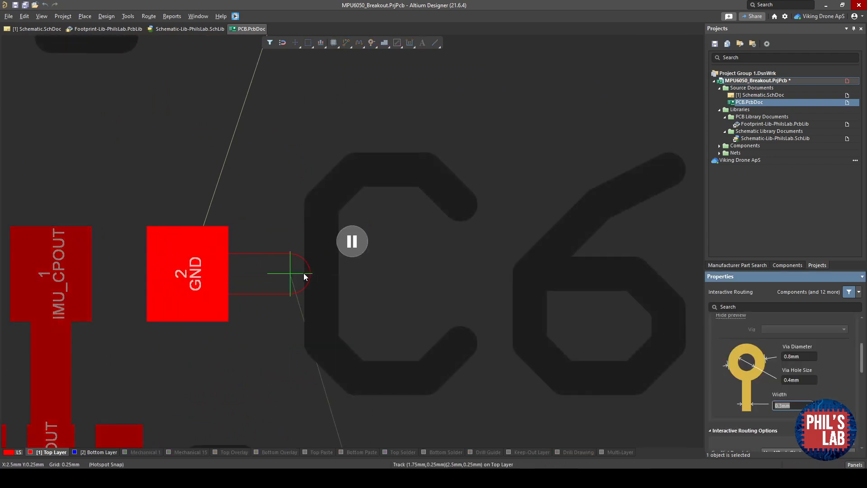
type("0.5mm")
key("Return")
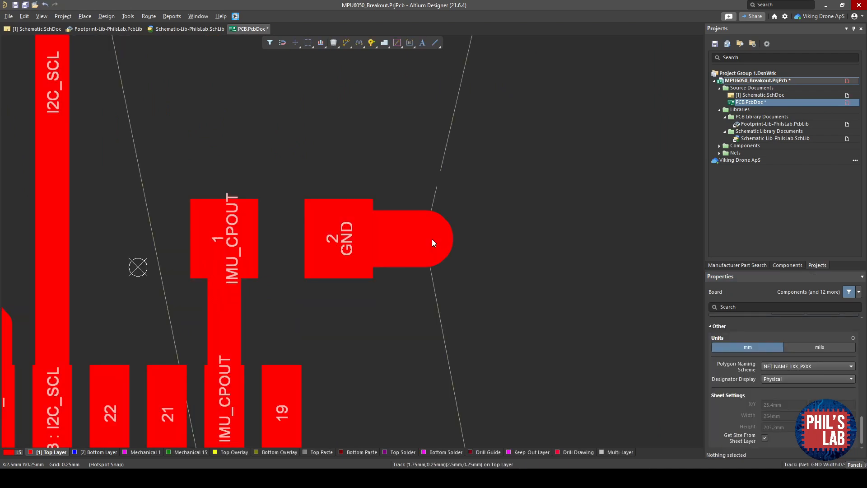
key("p")
key("v")
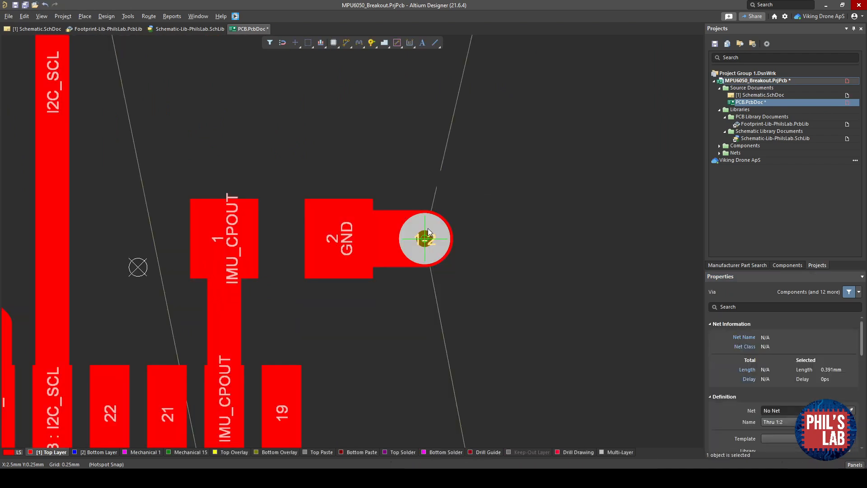
key("Tab")
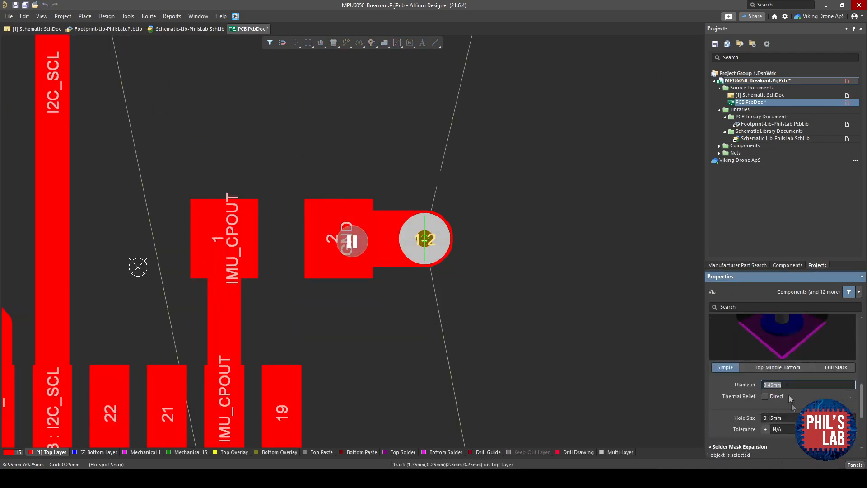
type(".7")
key("Return")
type(".3")
key("Return")
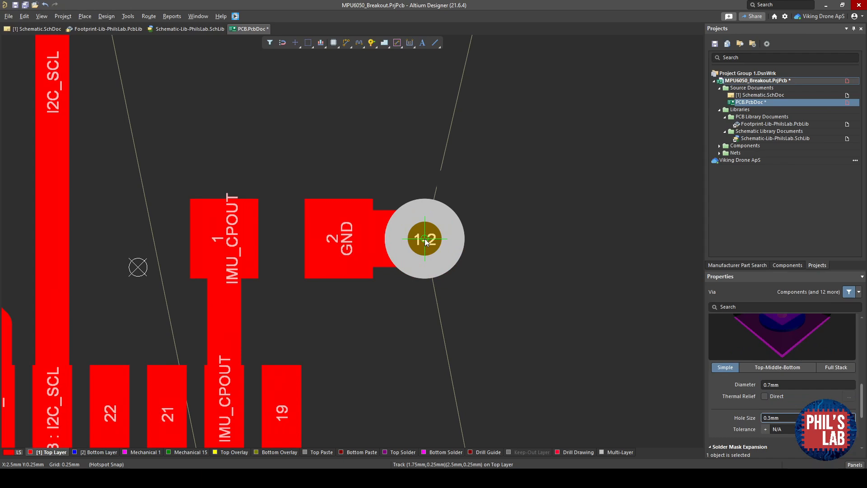
left_click(425, 240)
key("Escape")
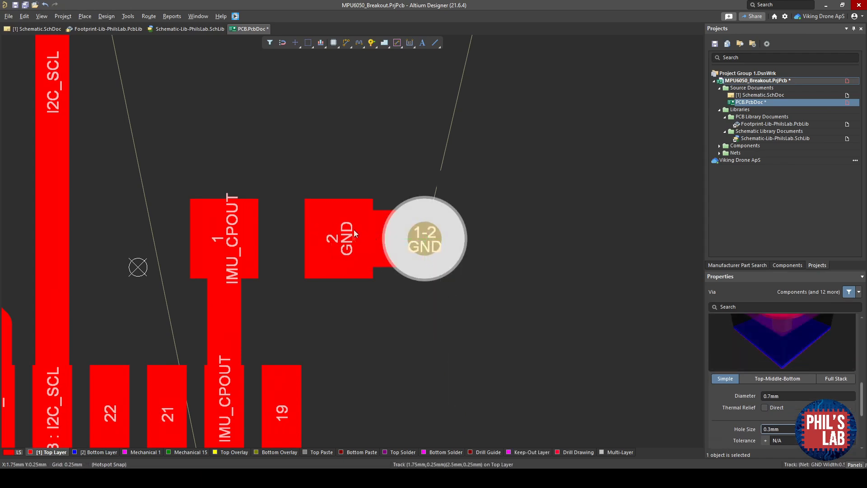
- Inspect the new GND via beside C6 in the 3D view, then return to the 2D layout
scroll(350, 218, "down", 1, "ctrl")
key("3")
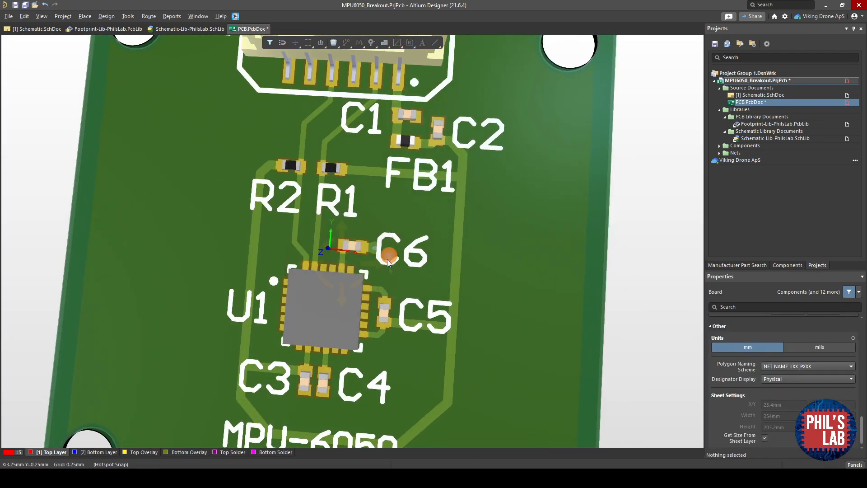
scroll(388, 266, "up", 2, "ctrl")
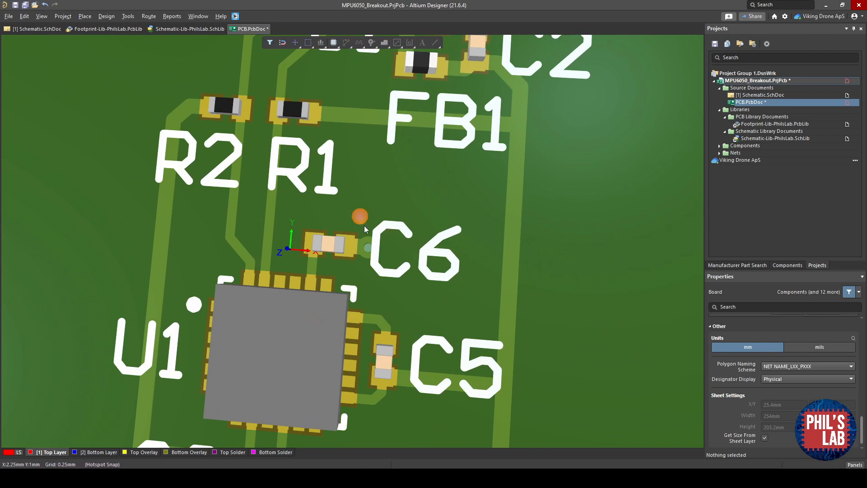
scroll(377, 253, "up", 1, "ctrl")
scroll(388, 255, "down", 1, "ctrl")
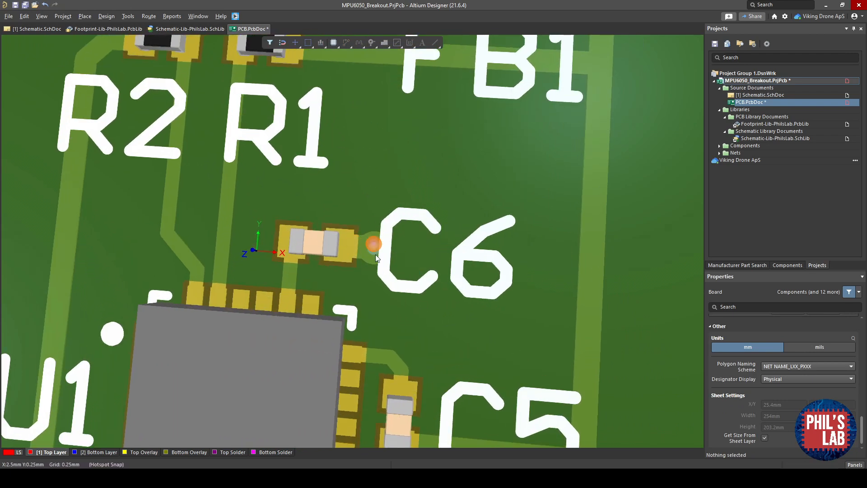
scroll(346, 258, "down", 2, "ctrl")
key("2")
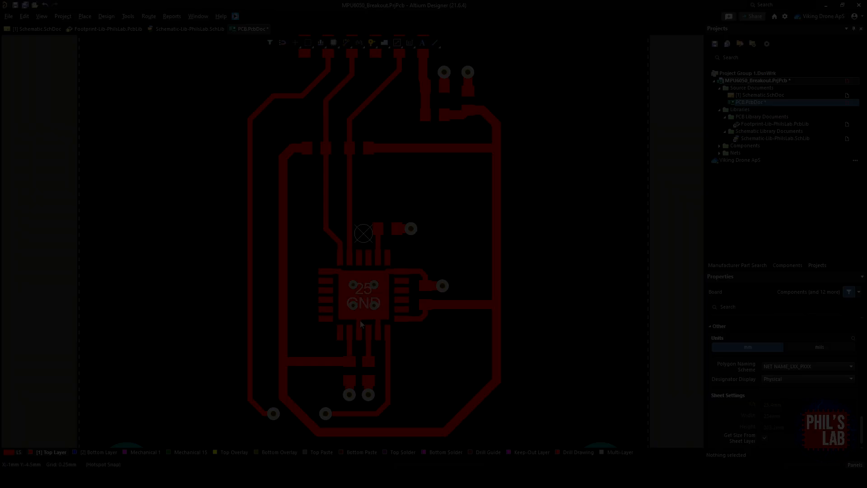
scroll(472, 302, "up", 2, "ctrl")
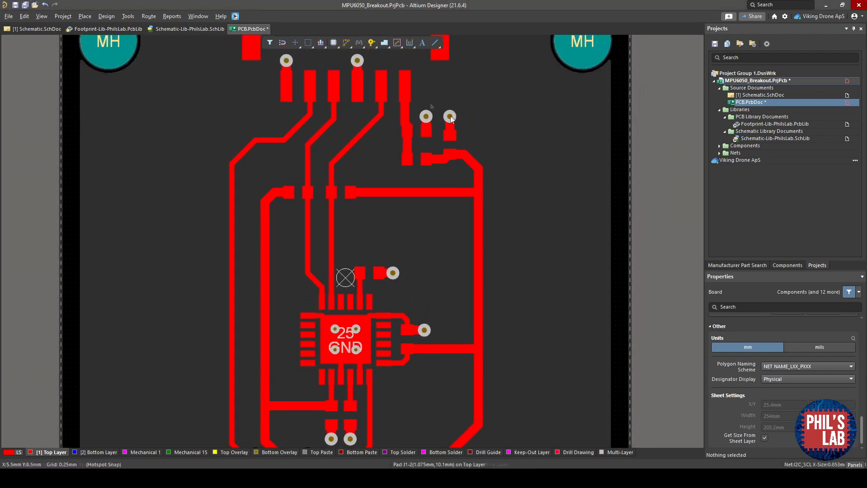
- Inspect the routed tracks and the bottom-layer IMU_INT link between the vias below U1
right_click_drag(260, 294, 255, 357)
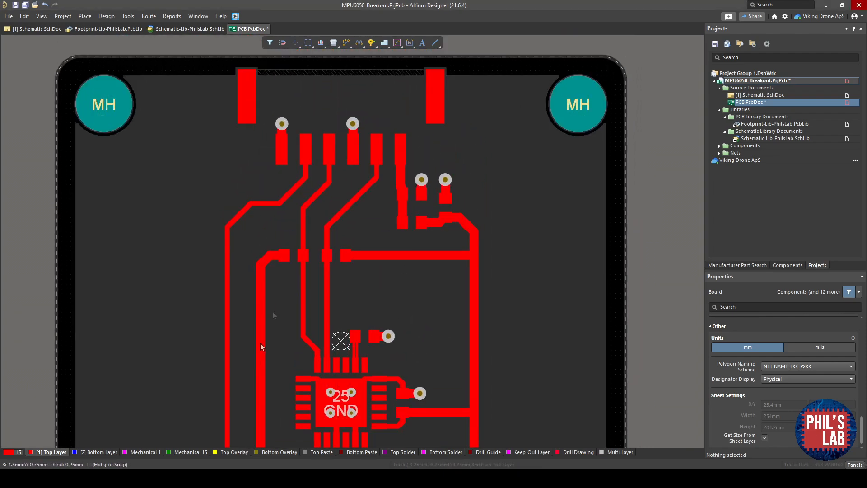
scroll(295, 142, "up", 5, "ctrl")
scroll(343, 190, "down", 3, "ctrl")
right_click_drag(326, 360, 330, 349)
scroll(326, 360, "down", 5, "ctrl")
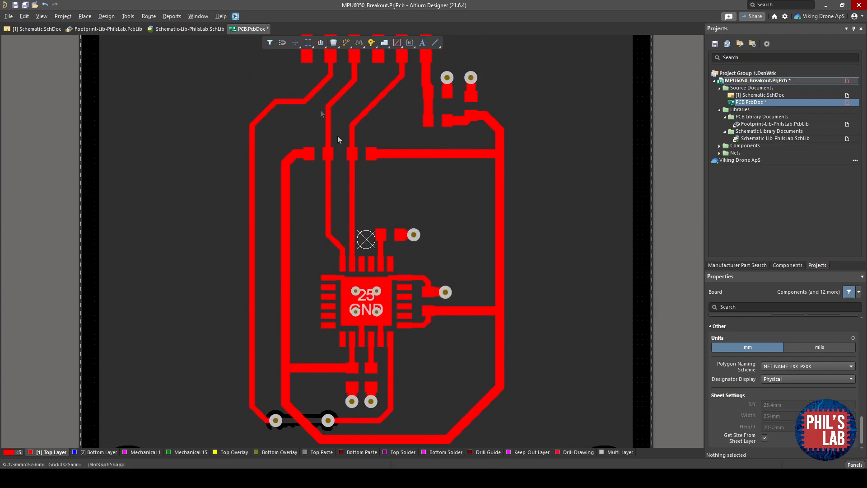
scroll(302, 356, "up", 8, "ctrl")
right_click_drag(346, 355, 252, 352)
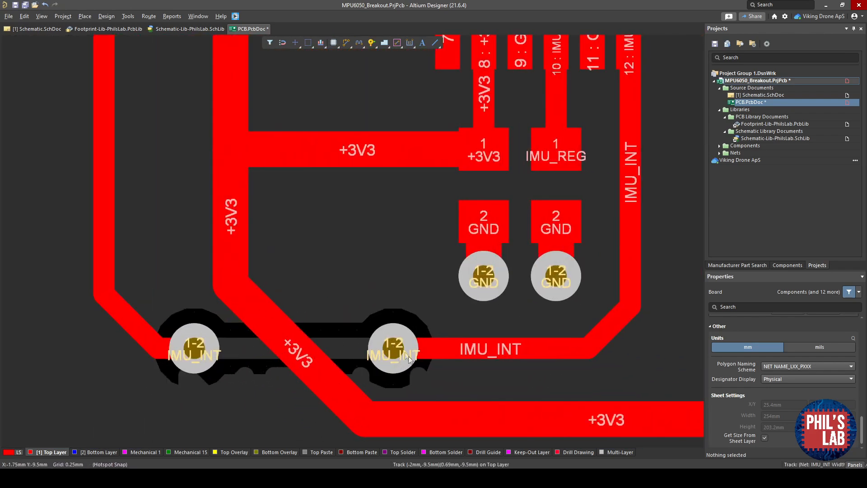
right_click_drag(499, 356, 373, 471)
right_click_drag(448, 354, 500, 283)
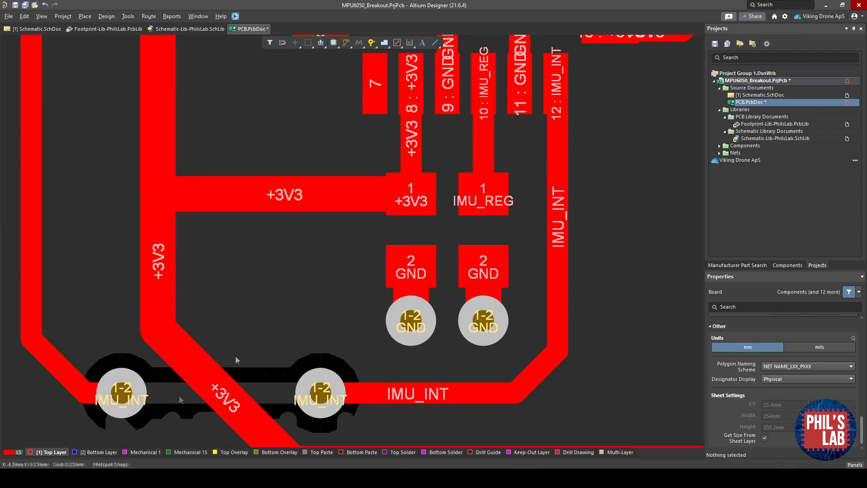
scroll(235, 356, "down", 6, "ctrl")
scroll(243, 314, "down", 4, "ctrl")
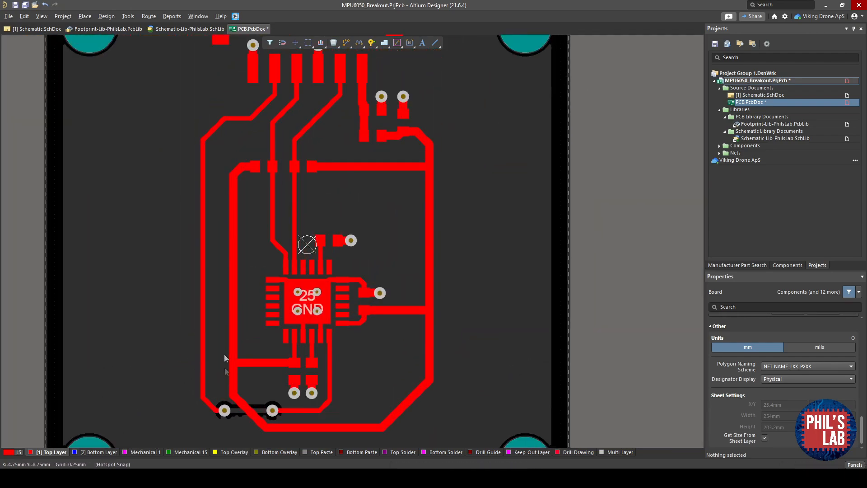
- Review the whole board in 3D and open the Design Rule Checker options, closing it without running
key("3")
scroll(440, 303, "up", 5, "ctrl")
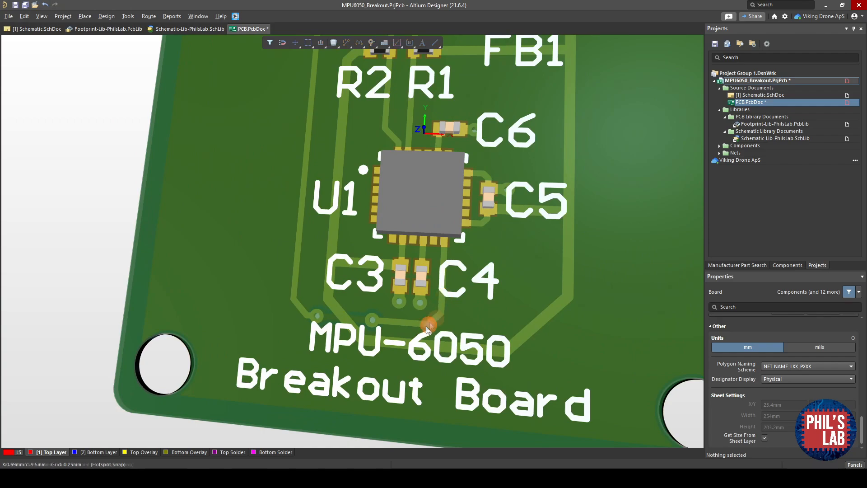
right_click_drag(389, 395, 369, 327, "shift")
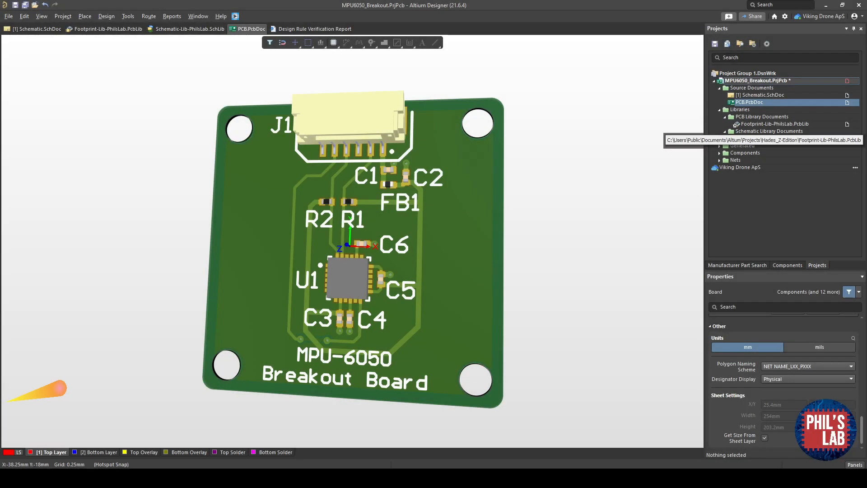
left_click(127, 17)
left_click(145, 41)
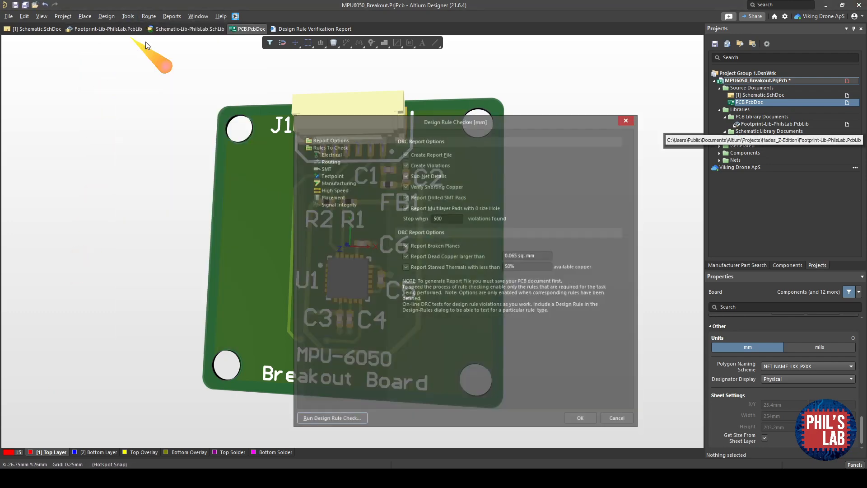
left_click(618, 420)
- Open the PCB Rules and Constraints Editor to review the clearance rule, then close it
left_click(106, 16)
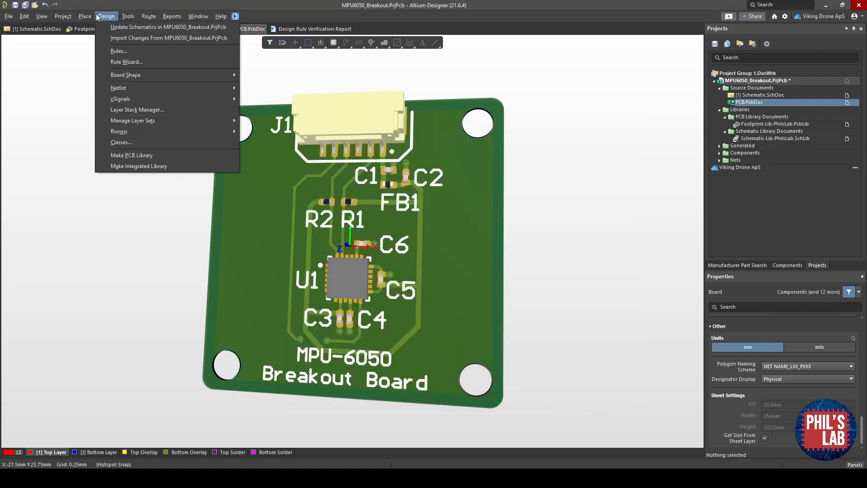
left_click(139, 52)
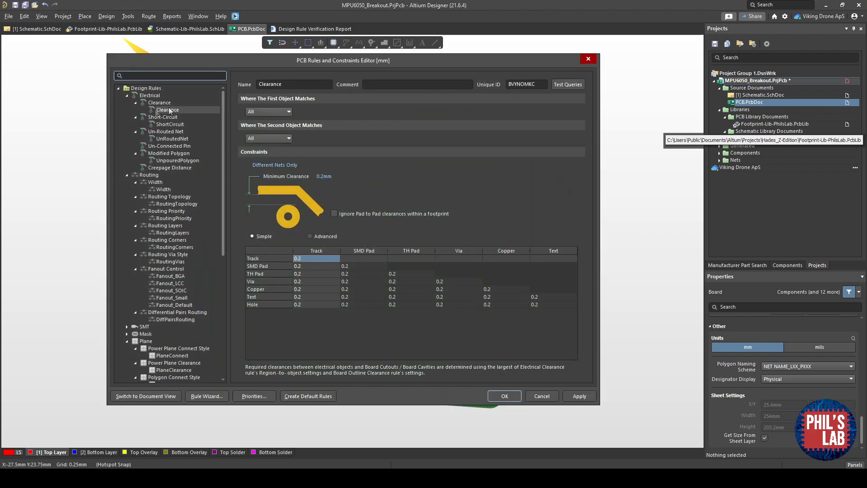
left_click(542, 397)
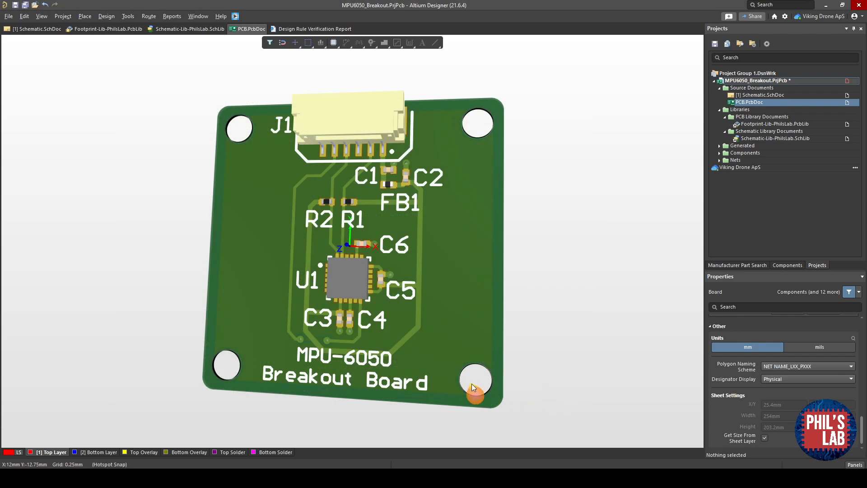
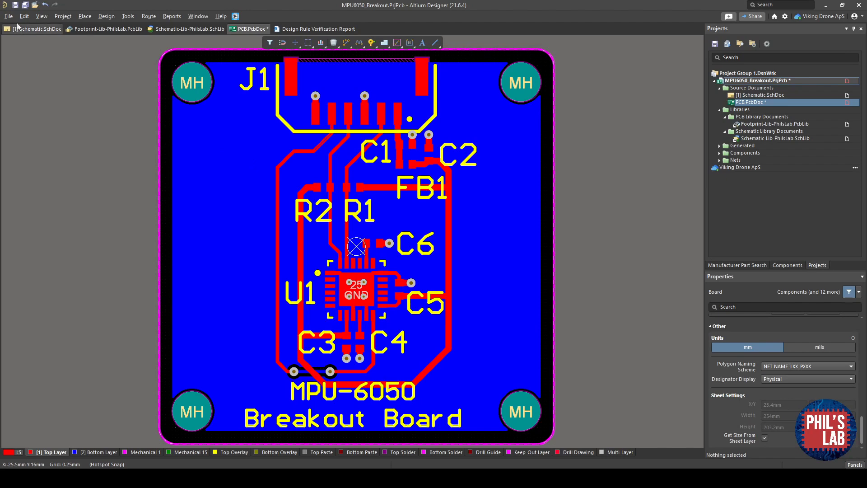
- Open the Gerber X2 setup, set units to millimetres, and turn off the DRC rules export file
left_click(9, 16)
mouse_move(65, 239)
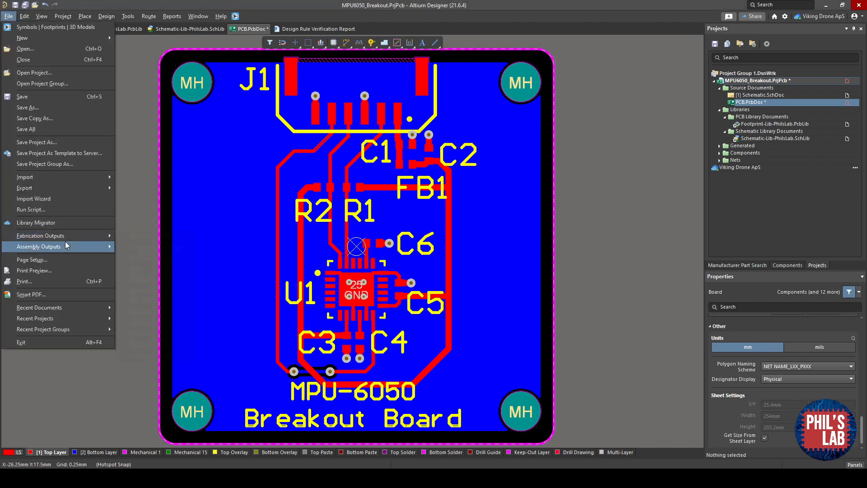
left_click(147, 290)
left_click(309, 175)
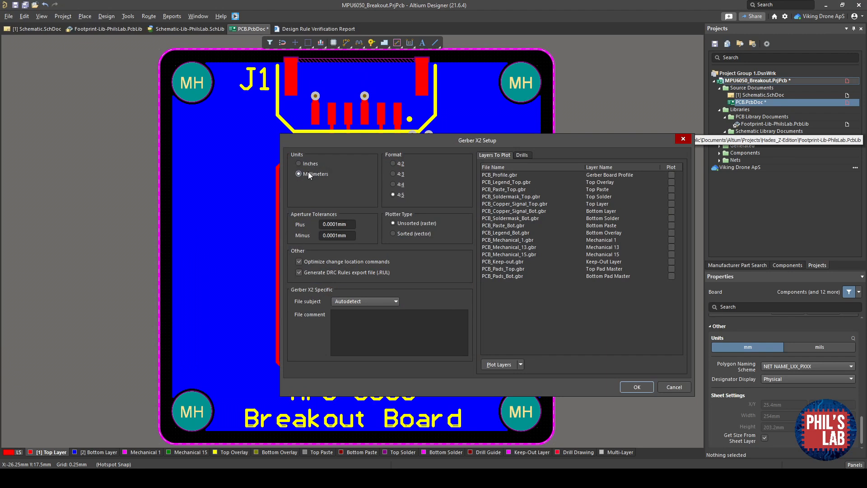
left_click(368, 273)
- Select profile, top legend, top paste, both copper, both soldermask and both pad master layers for plotting, leaving mechanical layers off
left_click_drag(549, 141, 430, 148)
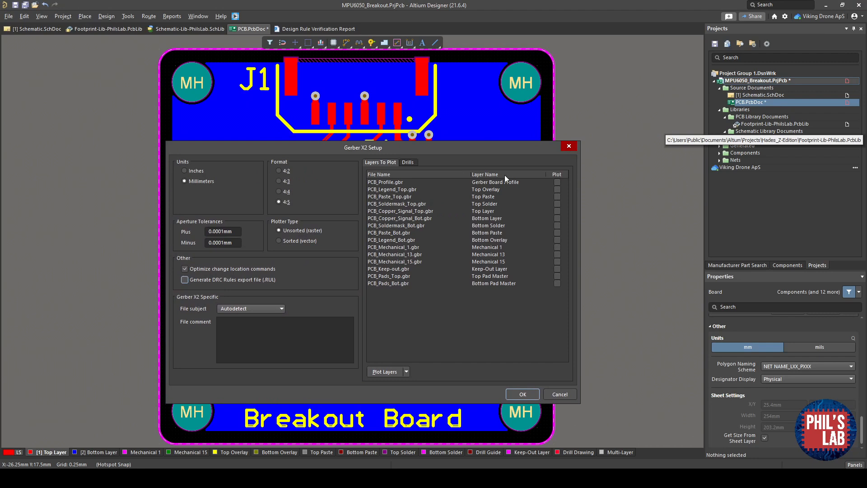
left_click(557, 182)
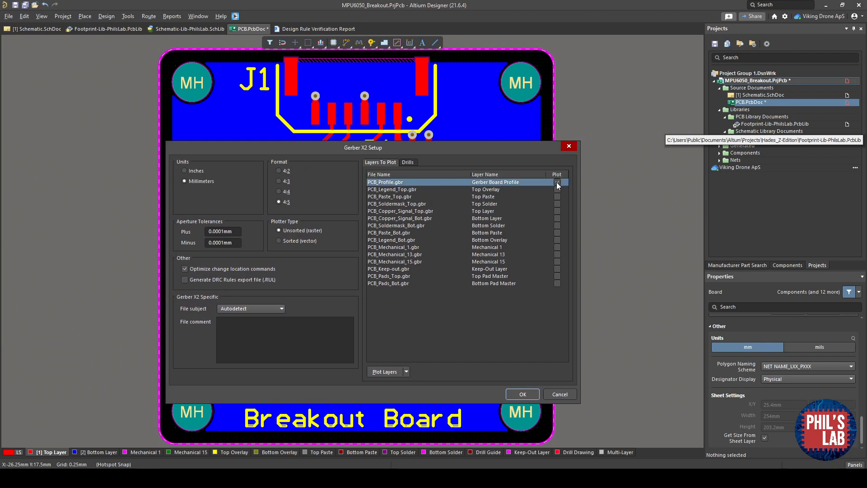
left_click(557, 189)
left_click(557, 197)
left_click(557, 203)
left_click(557, 211)
left_click(557, 218)
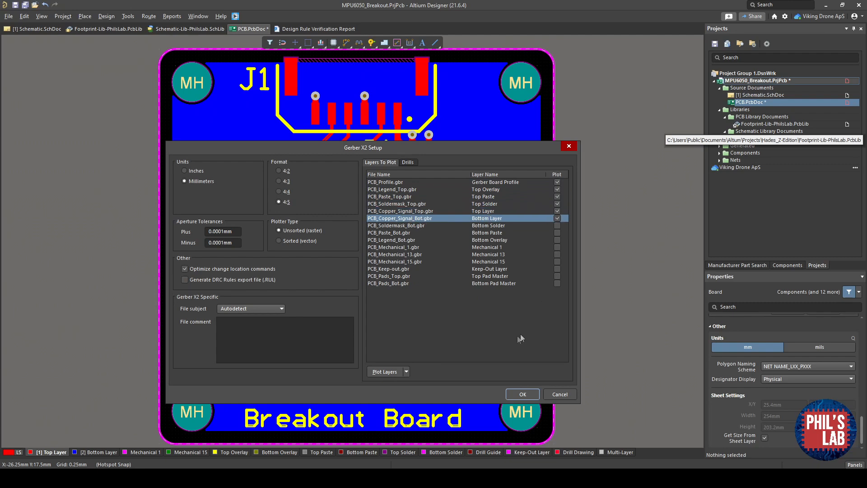
left_click(406, 373)
left_click(393, 410)
left_click(557, 247)
left_click(557, 254)
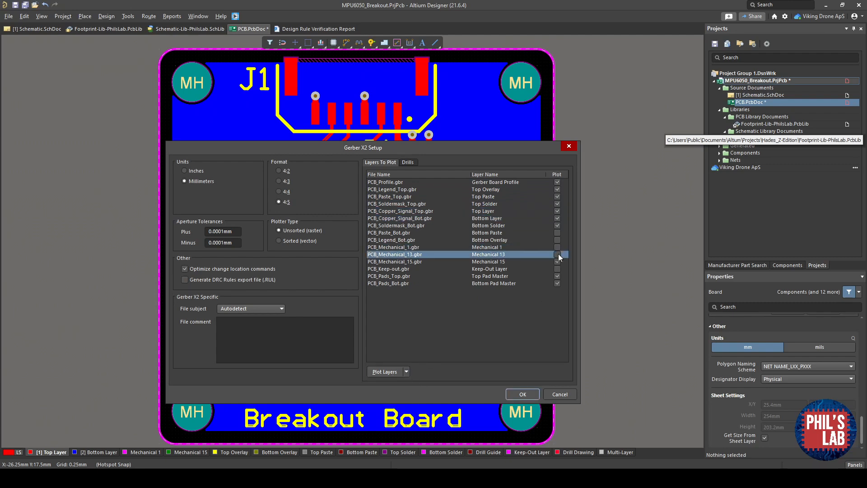
left_click(558, 260)
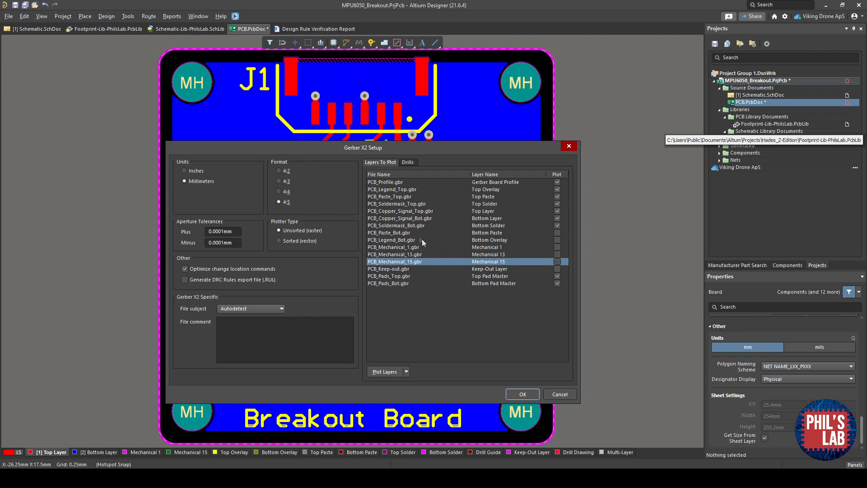
- Enable plotting of non-plated and plated through-hole drills and generate the Gerber files
left_click(414, 164)
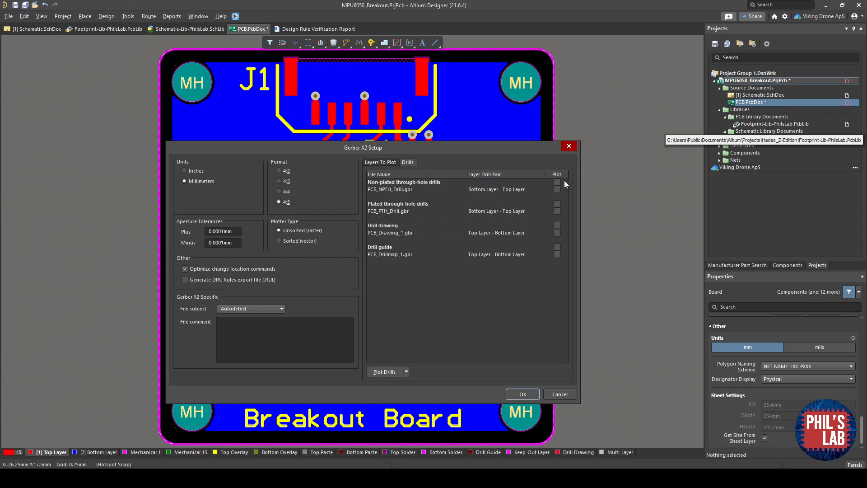
left_click(563, 182)
left_click(557, 204)
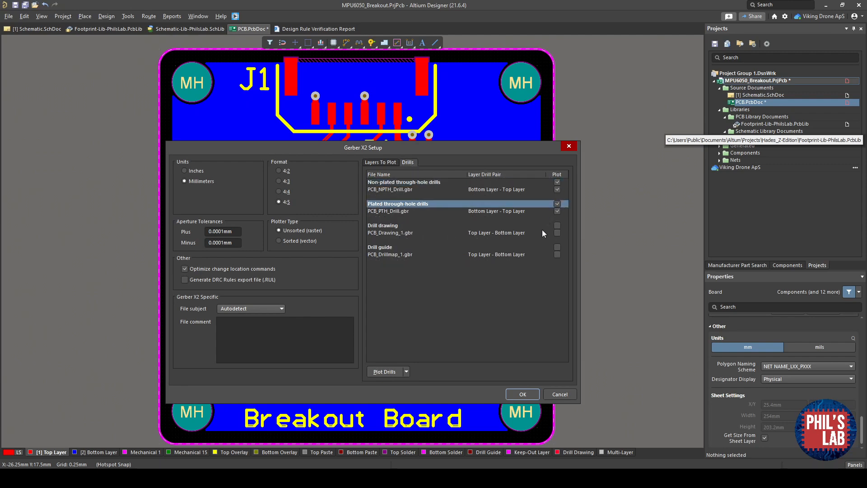
left_click(531, 394)
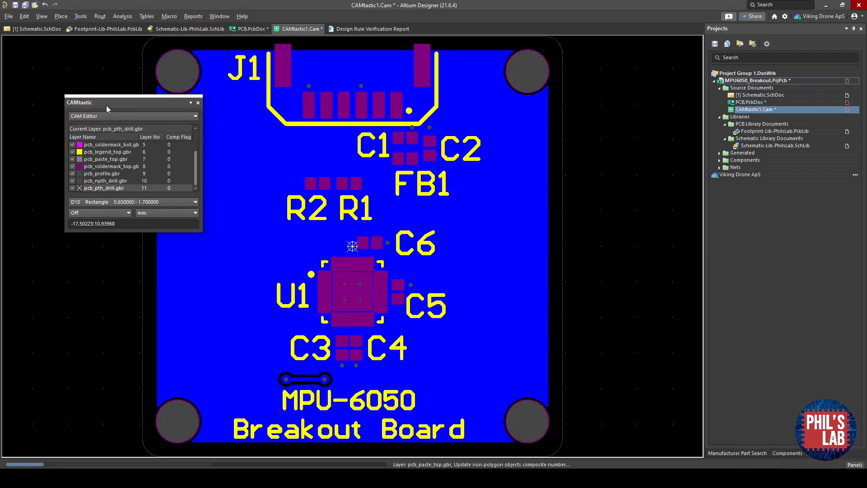
- Inspect the generated Gerber layers one at a time in CAMtastic
left_click_drag(104, 105, 45, 104)
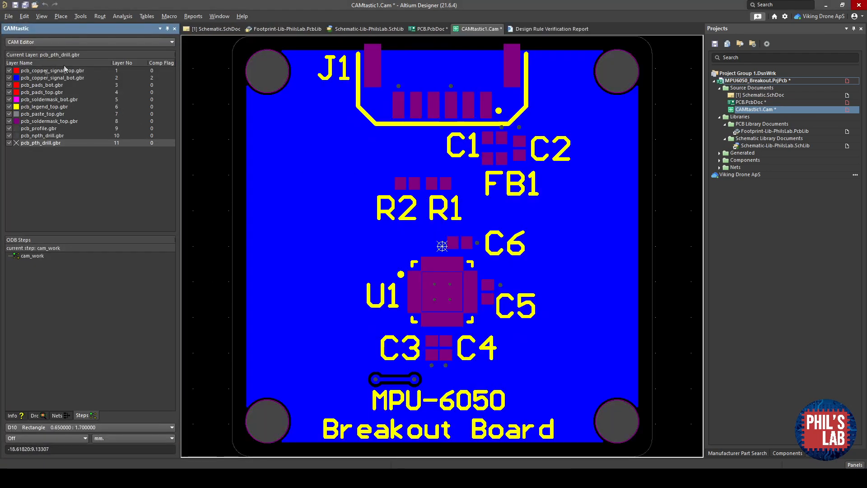
right_click(53, 81)
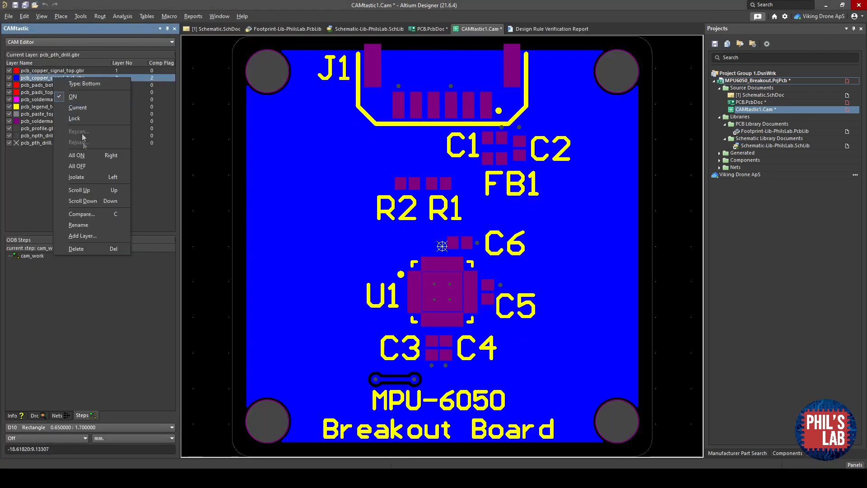
left_click(80, 168)
left_click(10, 71)
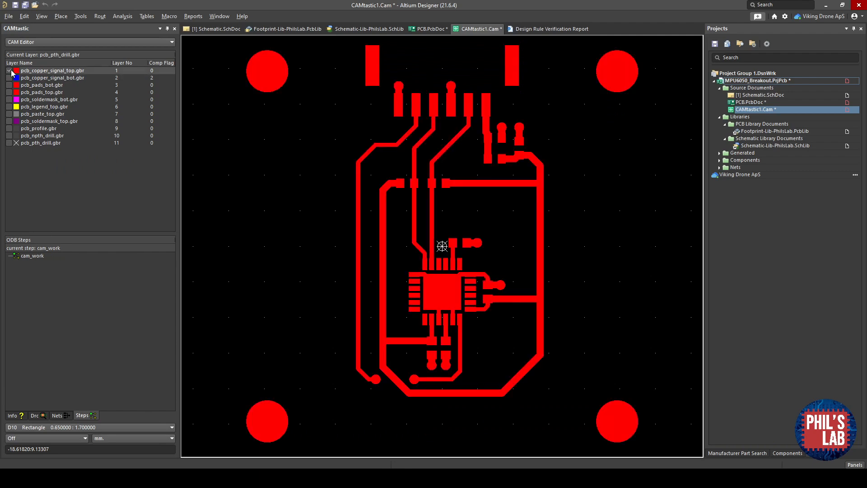
left_click(9, 71)
left_click(10, 78)
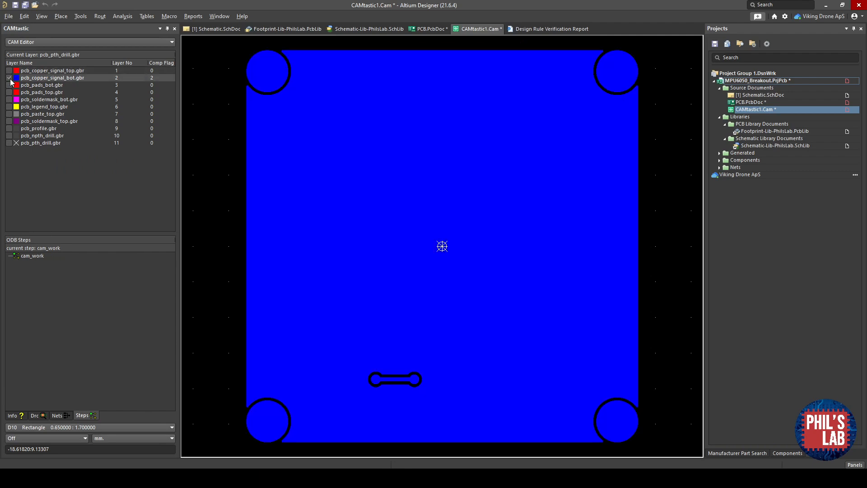
left_click(9, 78)
left_click(10, 85)
left_click(9, 86)
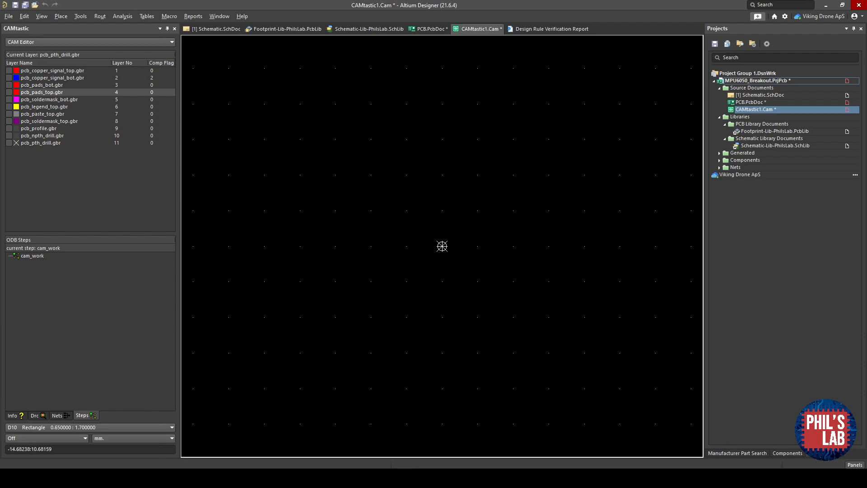
- Generate pick and place files from the PCB in metric units as CSV
left_click(430, 30)
left_click(8, 16)
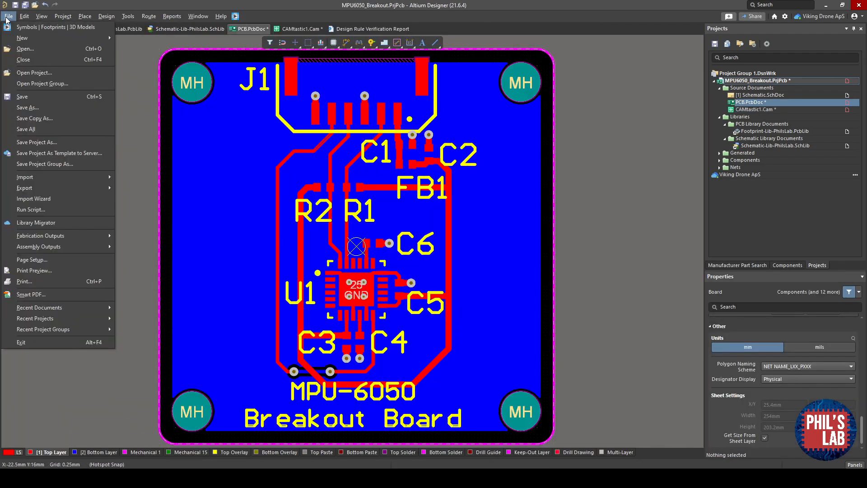
mouse_move(90, 246)
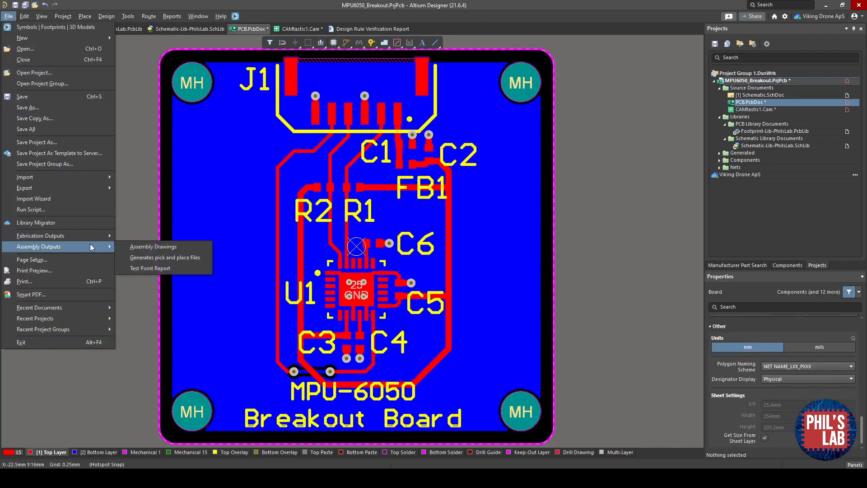
left_click(153, 257)
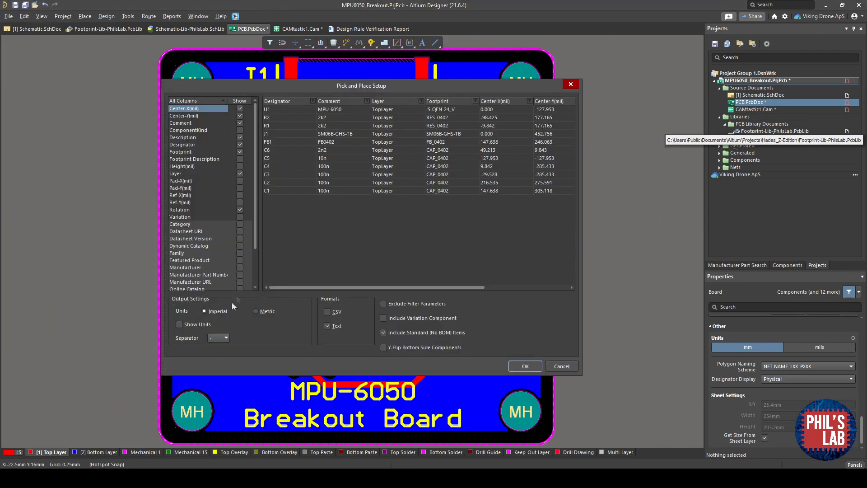
left_click(257, 311)
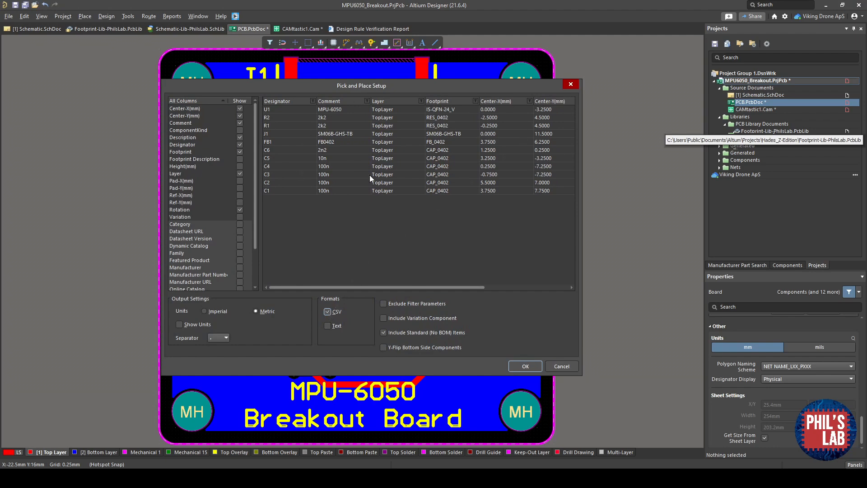
left_click(532, 366)
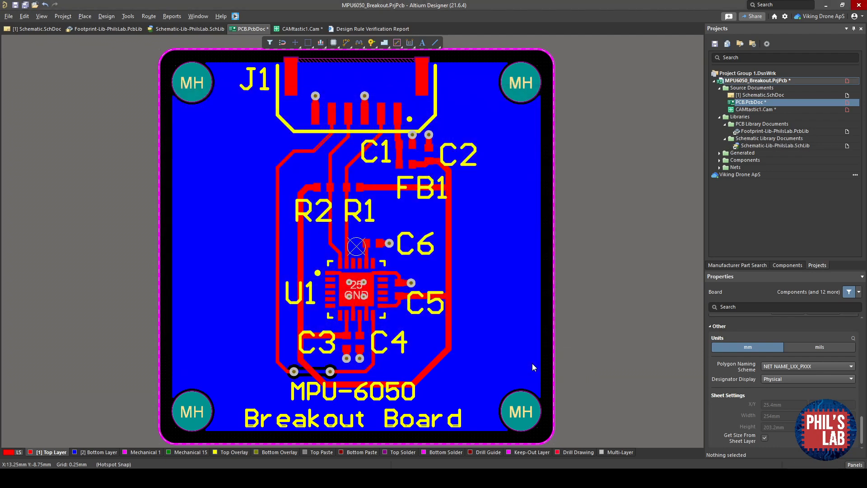
- Open the pick and place CSV from the project outputs folder and delete the header information above the column names
right_click(746, 81)
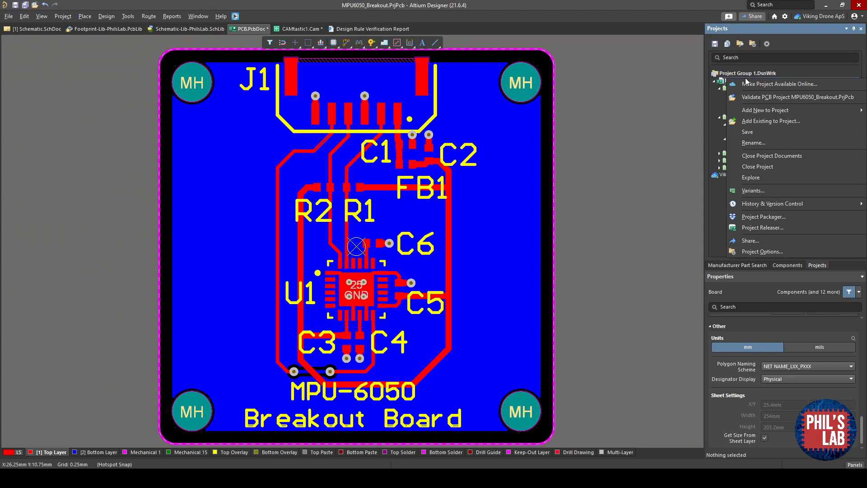
left_click(744, 176)
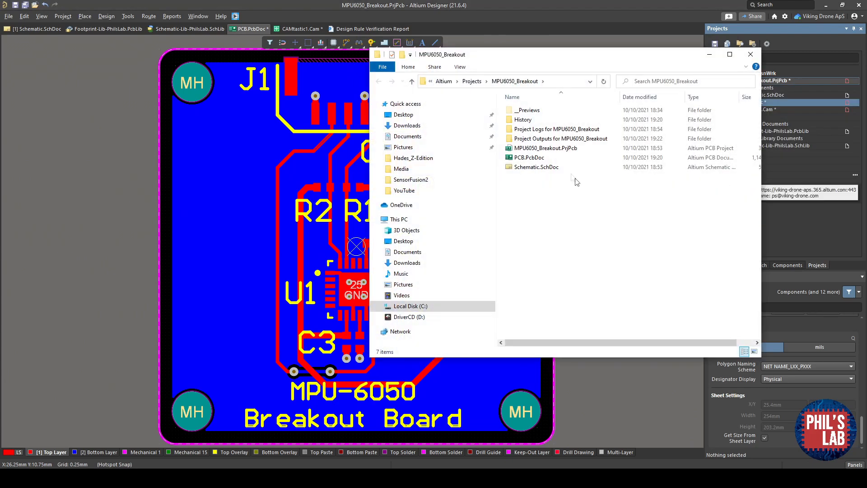
double_click(556, 139)
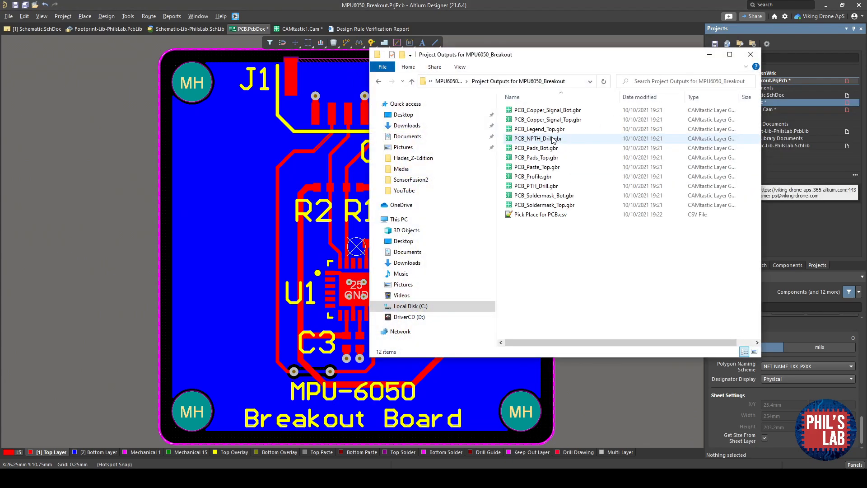
left_click(550, 219)
double_click(549, 219)
left_click(493, 268)
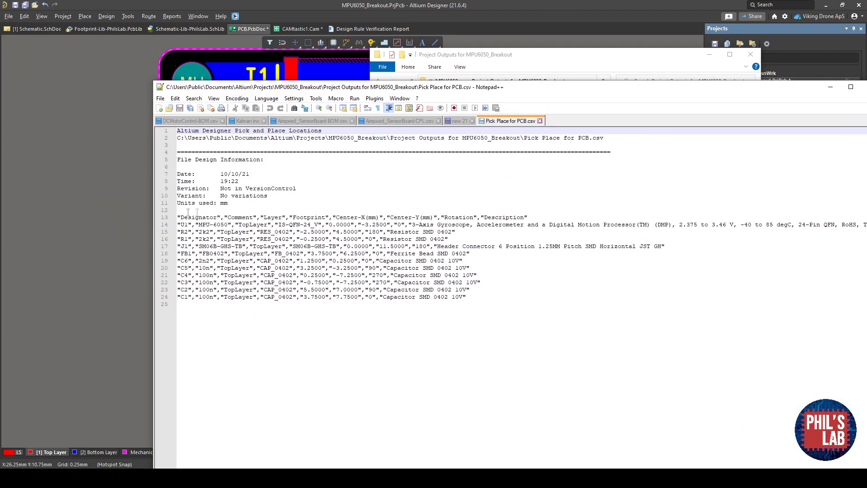
left_click_drag(199, 212, 139, 76)
key("Delete")
key("Delete")
left_click(387, 164)
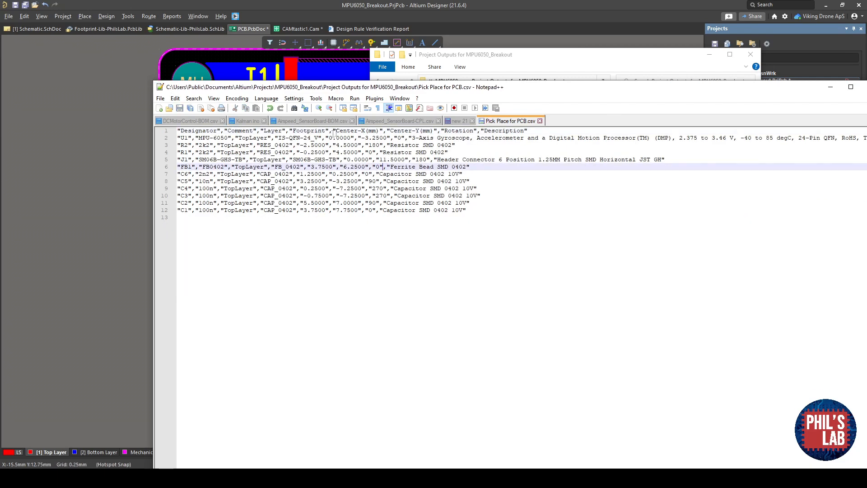
left_click(255, 139)
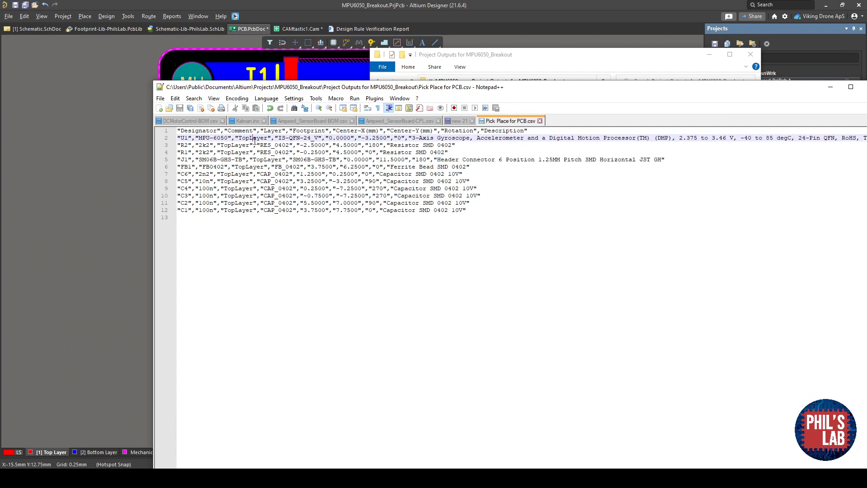
- Replace every TopLayer entry with Top throughout the CSV
key("ctrl+f")
left_click(456, 122)
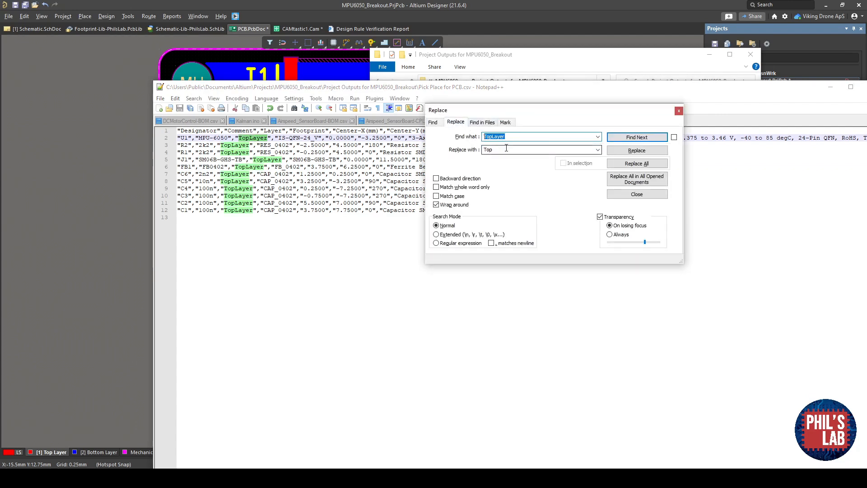
left_click(637, 163)
left_click(679, 110)
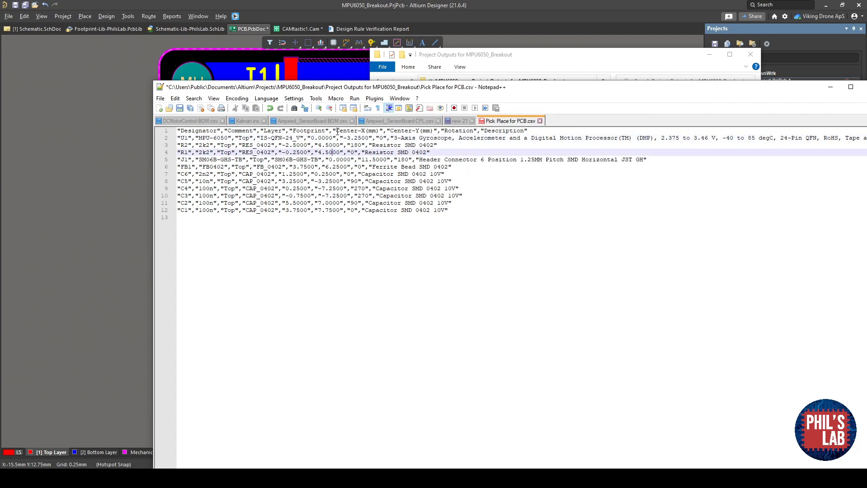
- Rename the Center-X(mm) and Center-Y(mm) column headers to Mid X and Mid Y
left_click_drag(336, 130, 387, 132)
type("Mid X")
left_click(444, 174)
left_click_drag(366, 131, 408, 134)
type("Mid Y")
- Delete the J1 connector row from the CSV and save the file
left_click(432, 160)
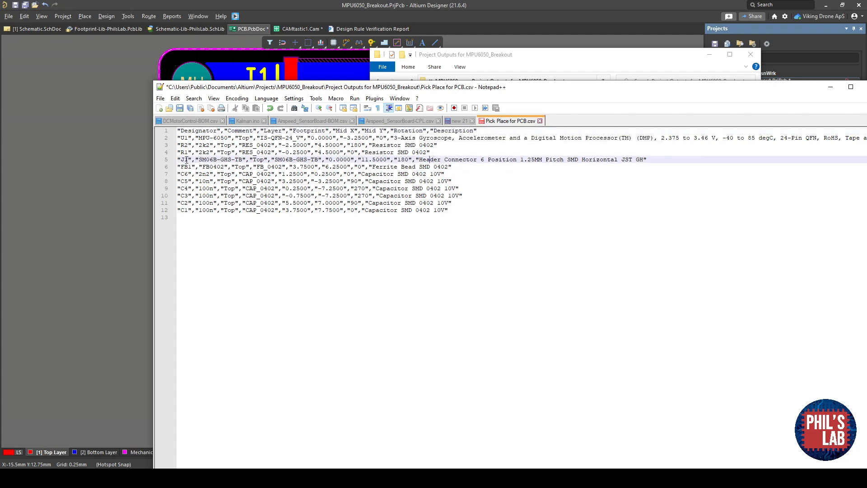
left_click_drag(178, 159, 678, 156)
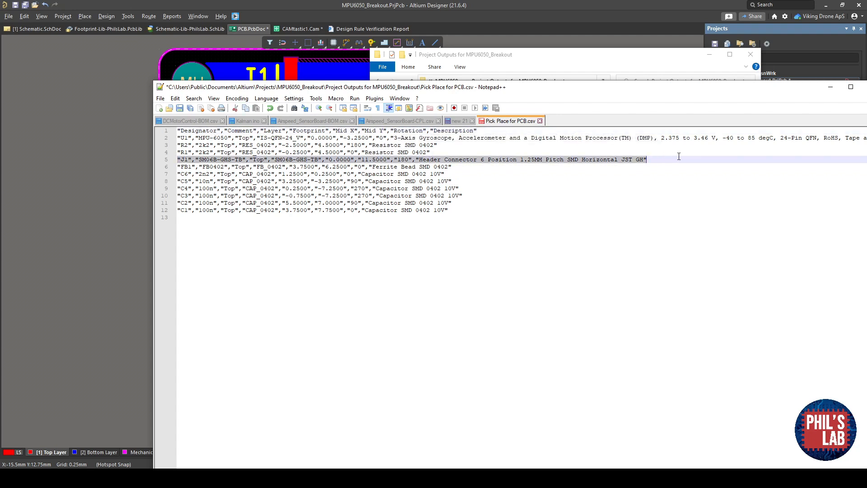
key("BackSpace")
key("BackSpace")
left_click(575, 157)
key("ctrl+s")
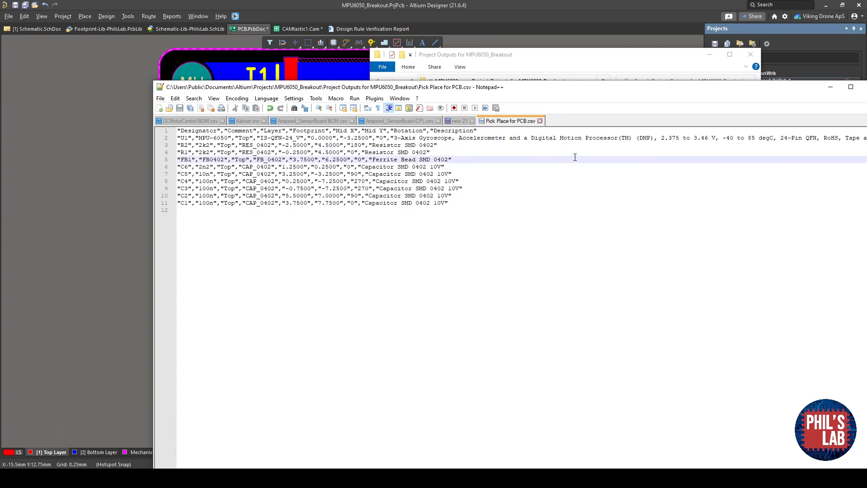
- Close the CSV editor and rename the pick and place file to MPU6050-Breakout-CPL.csv
left_click_drag(775, 90, 607, 96)
left_click(703, 93)
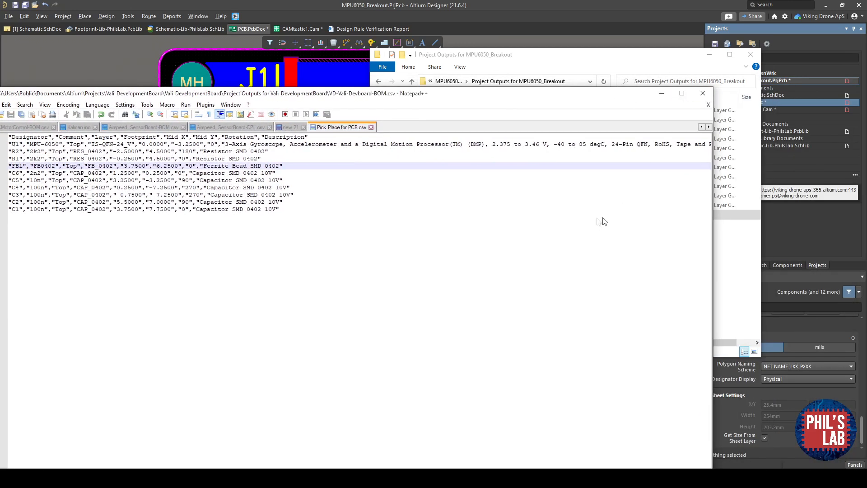
left_click(550, 215)
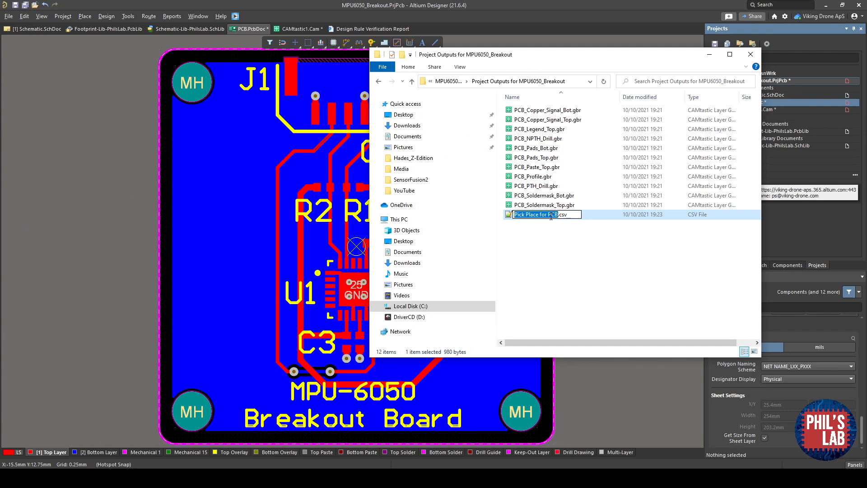
type("MPU6050-Brea")
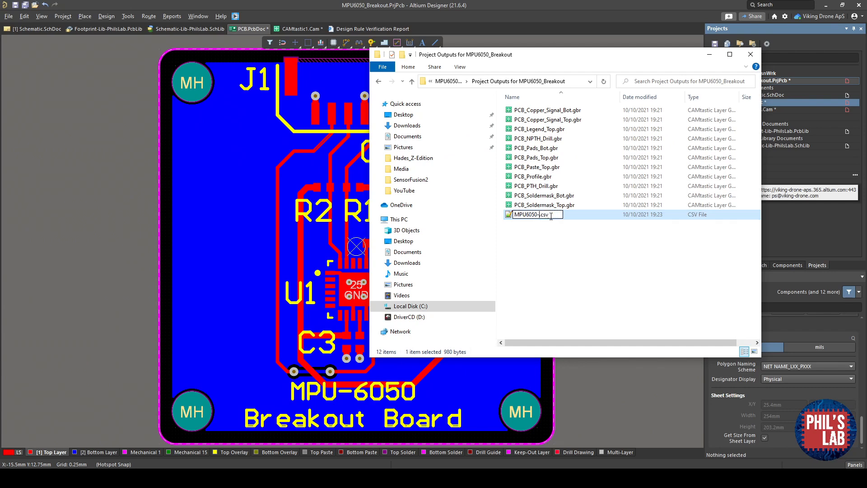
type("kout-CPL")
key("Return")
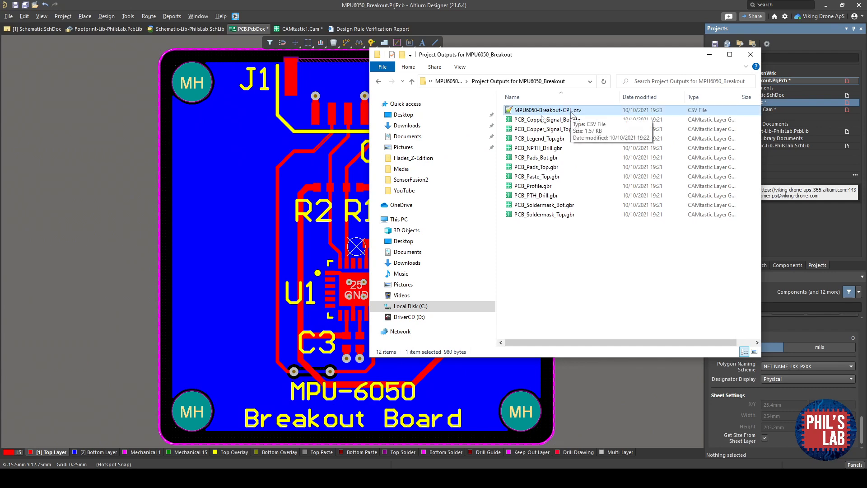
- Export the bill of materials in CSV format, saving it as MPU6050-Breakout-BOM.csv in the project outputs folder
left_click(140, 108)
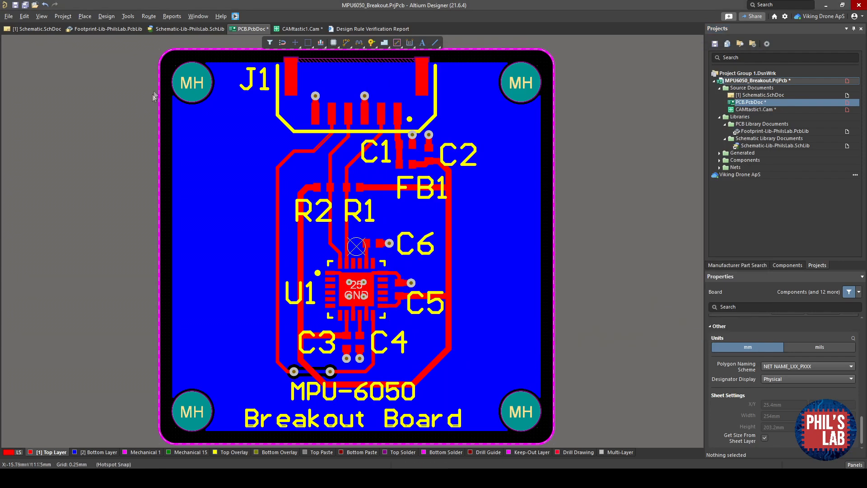
left_click(171, 16)
left_click(174, 28)
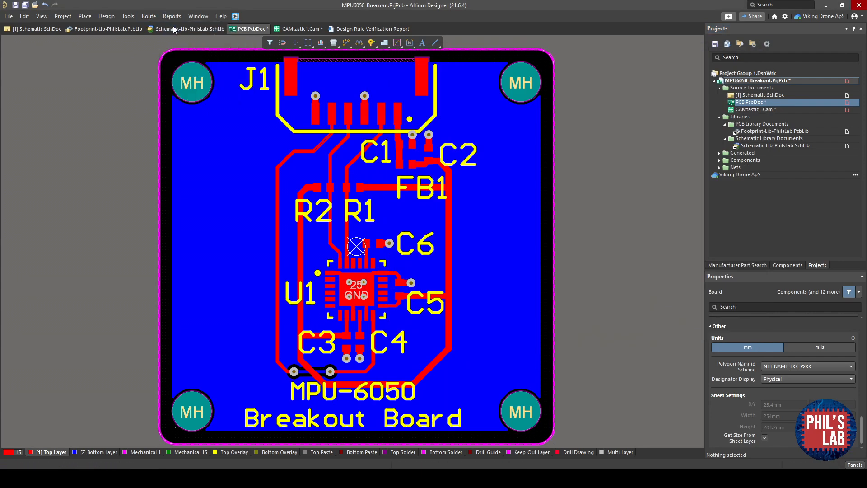
left_click(772, 180)
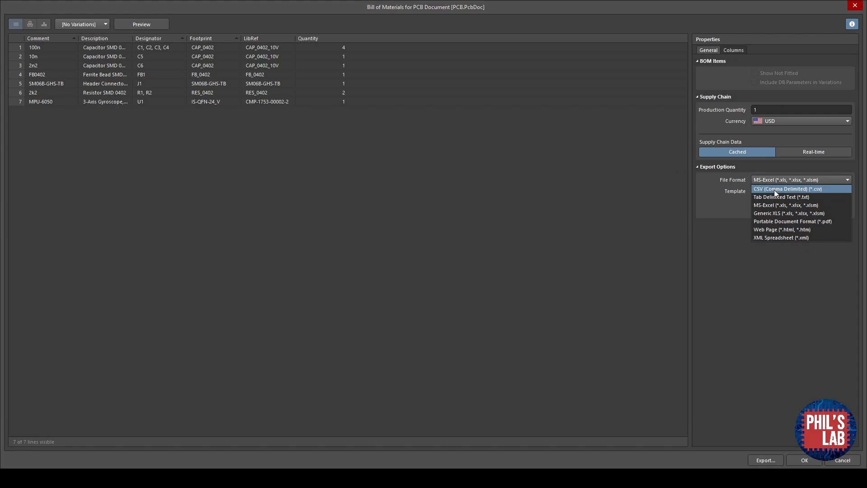
left_click(774, 189)
left_click(760, 460)
left_click(120, 197)
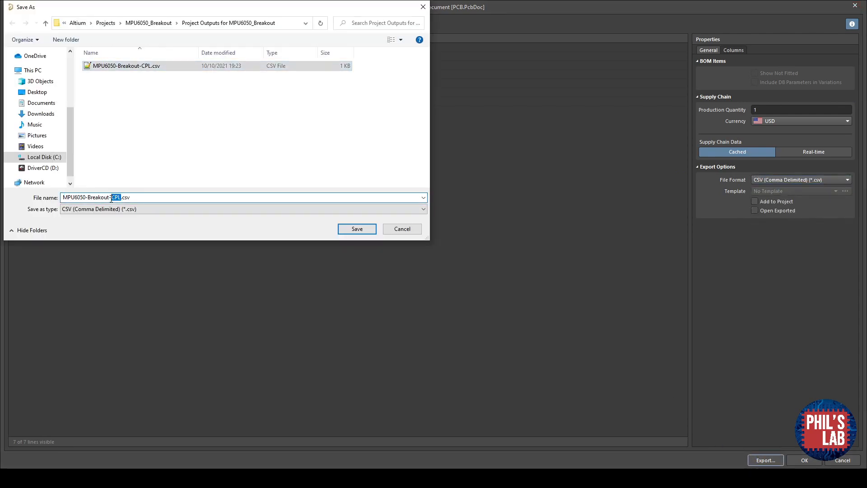
type("BOM")
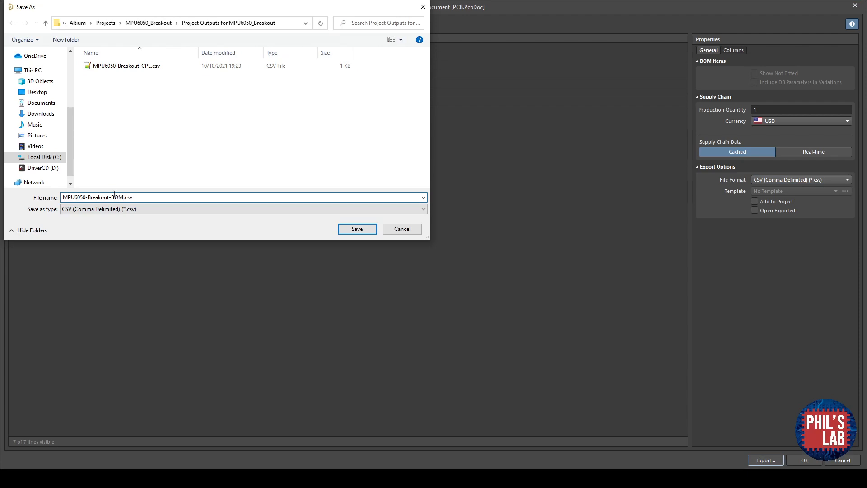
left_click(345, 229)
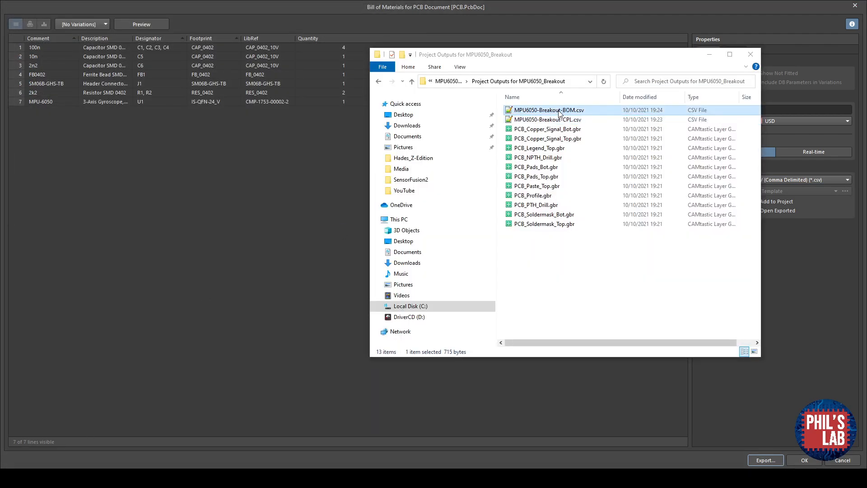
- Open the BOM CSV in the text editor and add an LCSC Part # column header
double_click(563, 112)
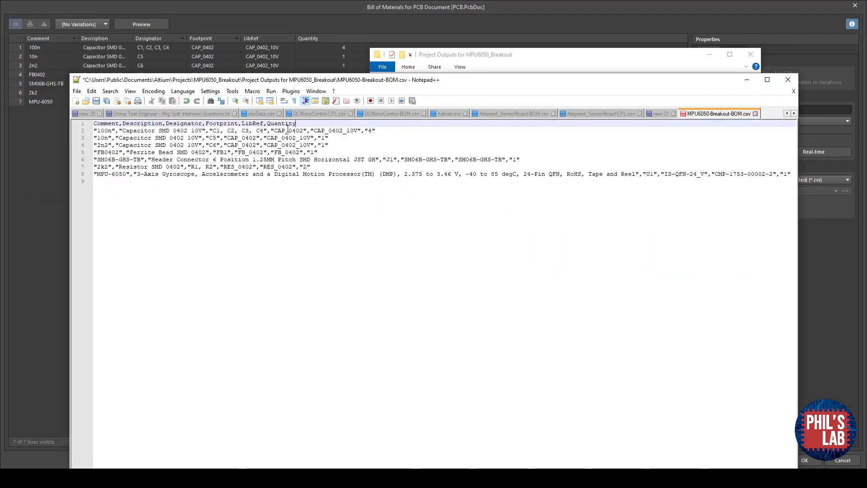
type("LCSC Part #")
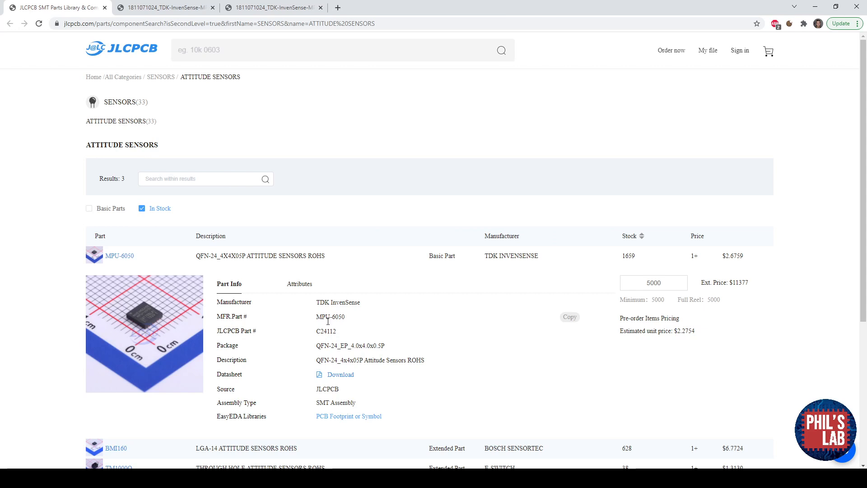
- Copy the MPU-6050's JLCPCB part number C24112 and append it as a quoted value to the MPU-6050 row
left_click_drag(337, 331, 317, 333)
key("ctrl+c")
key("alt+Tab")
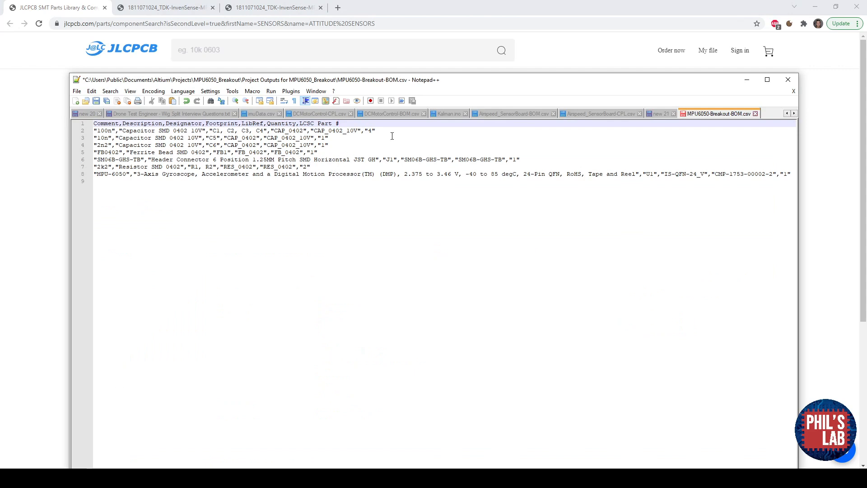
left_click(90, 174)
left_click(144, 174)
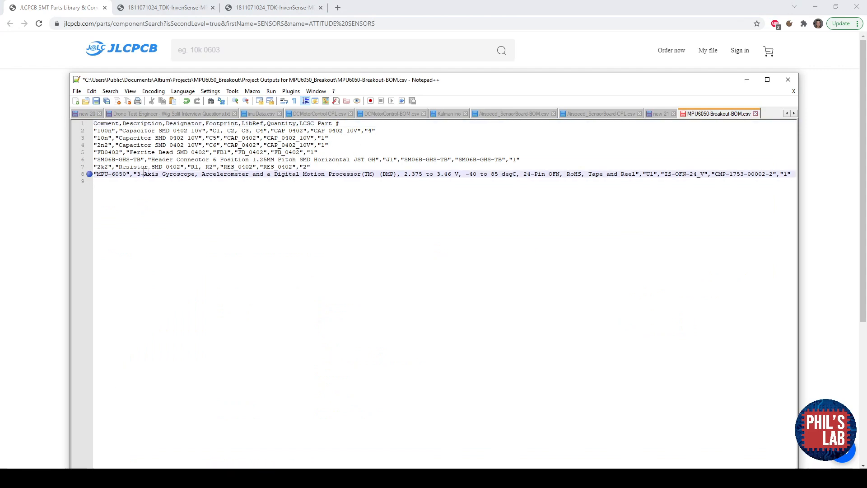
left_click(795, 174)
type(",\"")
key("ctrl+v")
type("\"")
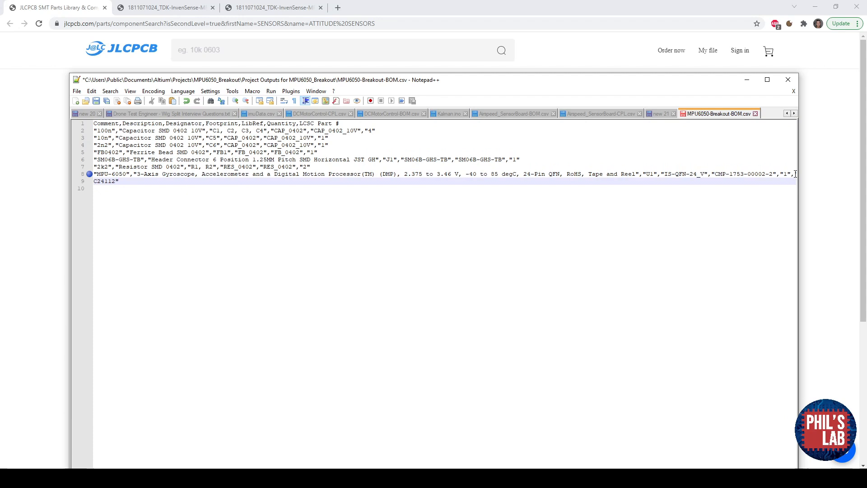
- Delete the J1 header connector row from the BOM
left_click(544, 156)
key("shift+Up")
key("Delete")
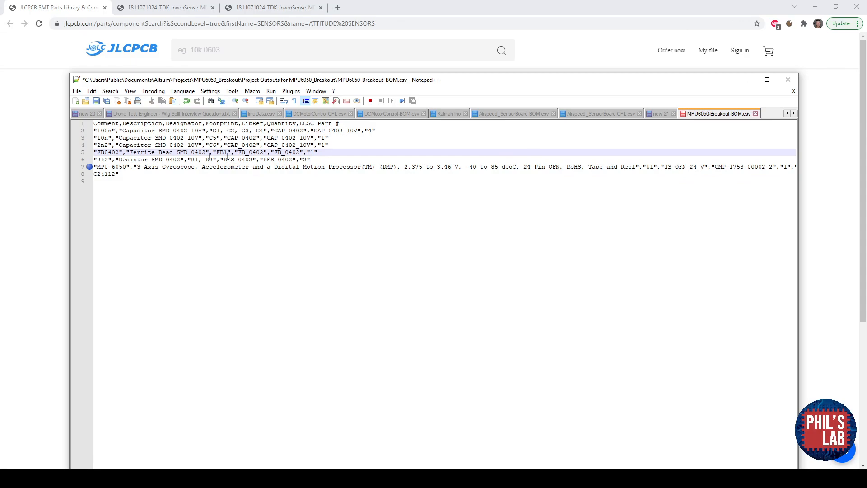
key("Down")
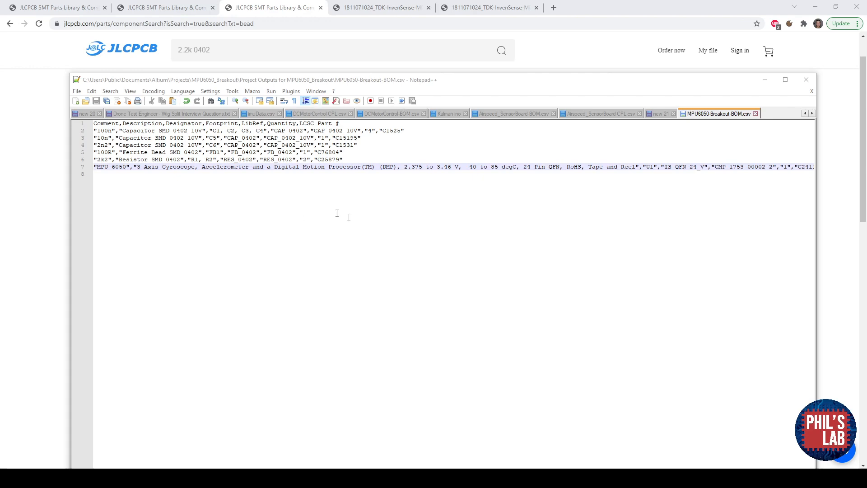
- Open the JLCPCB instant quote and upload the board's Gerber files
left_click(58, 63)
left_click(120, 50)
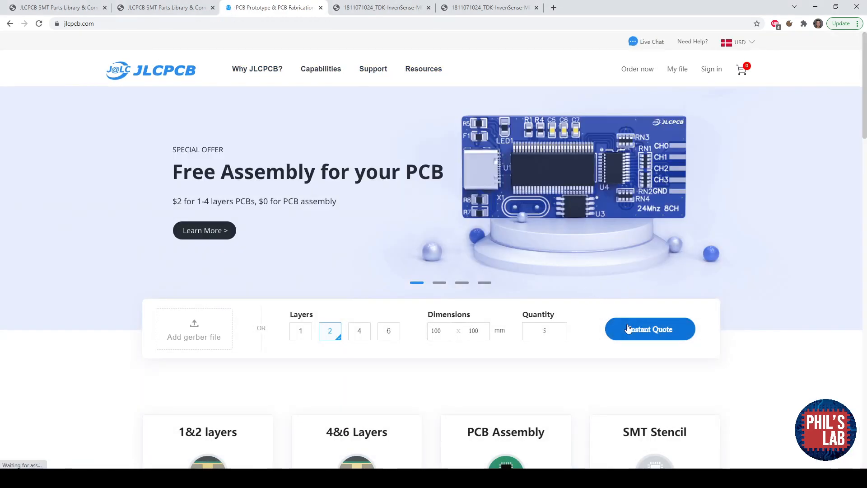
left_click(629, 329)
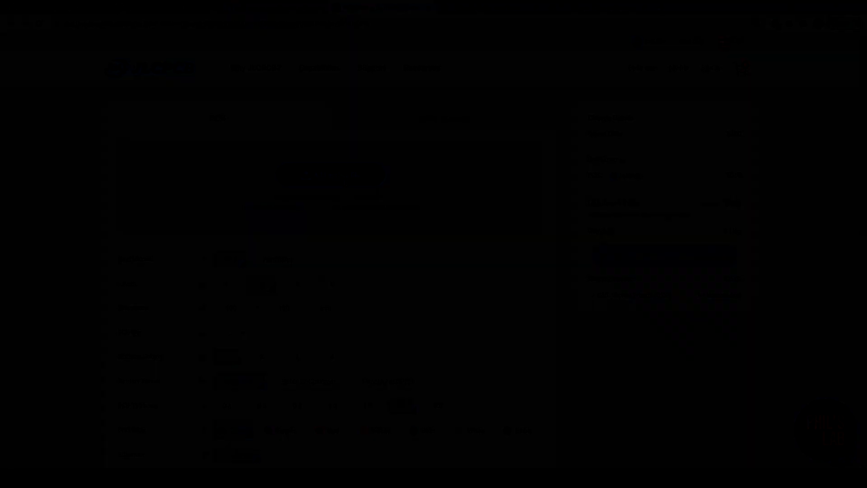
left_click(742, 456)
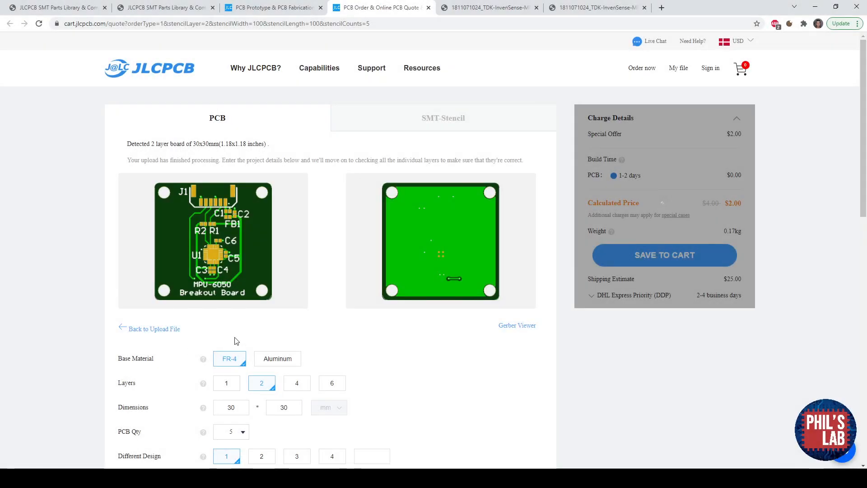
- Set the surface finish to LeadFree HASL-RoHS and choose Yes for Remove Order Number
scroll(235, 341, "down", 1)
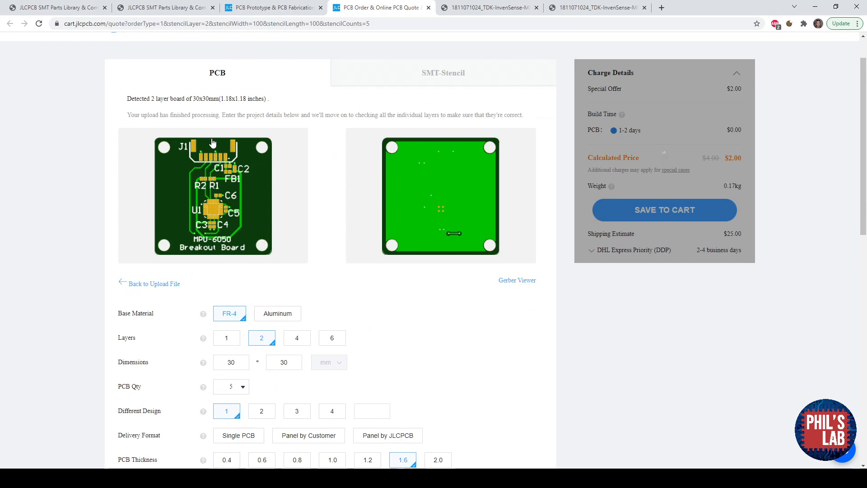
scroll(385, 207, "down", 3)
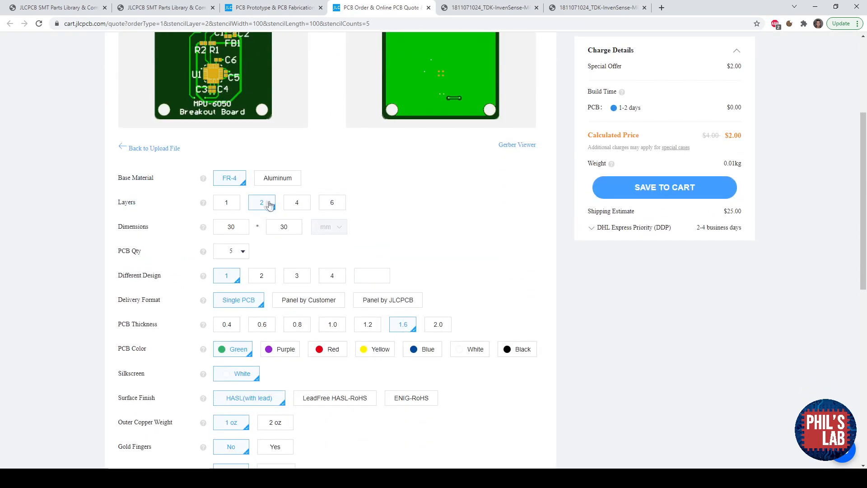
left_click(243, 252)
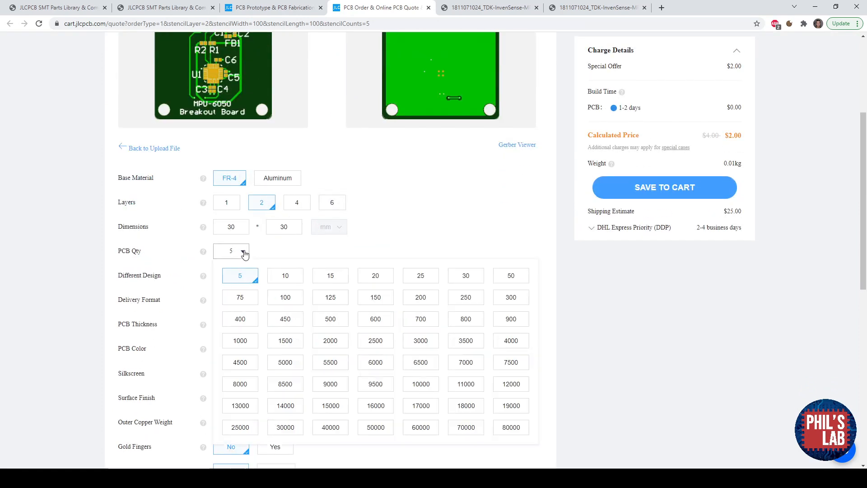
left_click(273, 249)
scroll(272, 251, "down", 3)
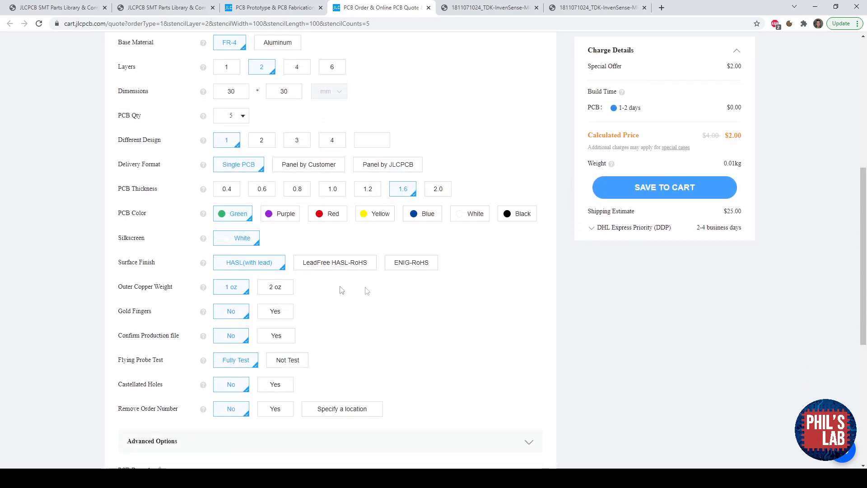
left_click(326, 264)
scroll(326, 276, "down", 2)
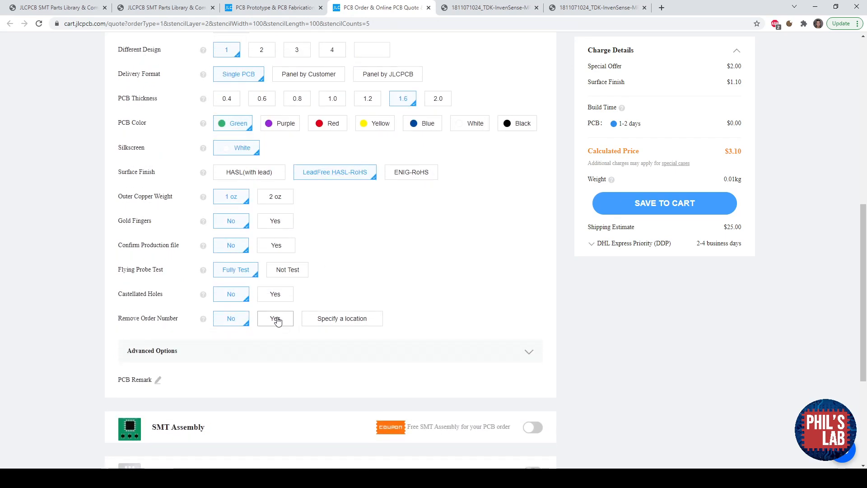
left_click(277, 321)
- Enable SMT Assembly for the top side and confirm the assembly options
scroll(277, 319, "down", 3)
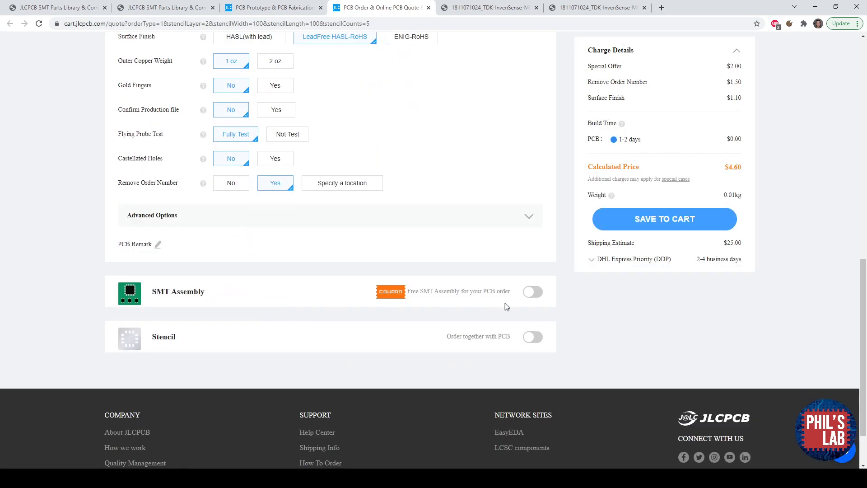
left_click(534, 292)
scroll(406, 294, "down", 5)
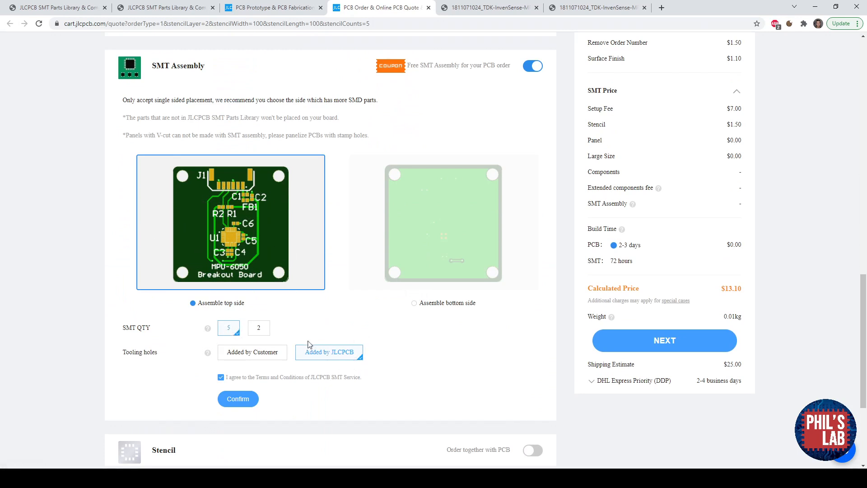
left_click(238, 398)
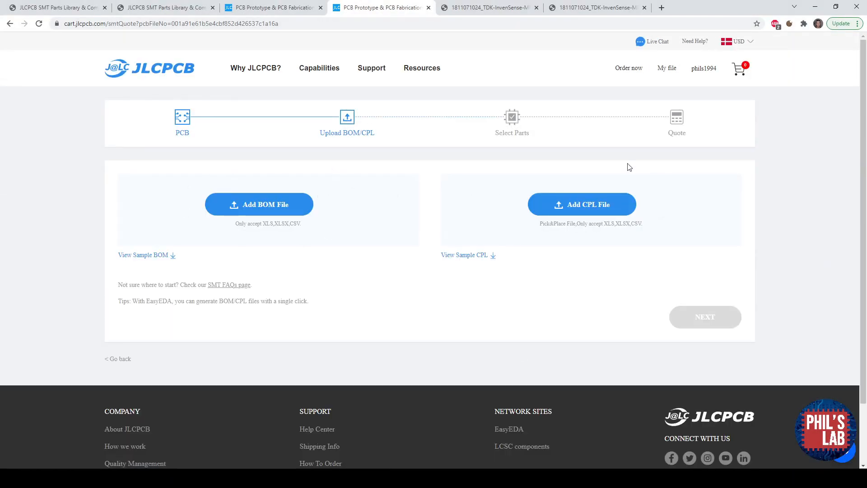
- Upload the BOM and CPL files and continue to part selection
left_click(244, 198)
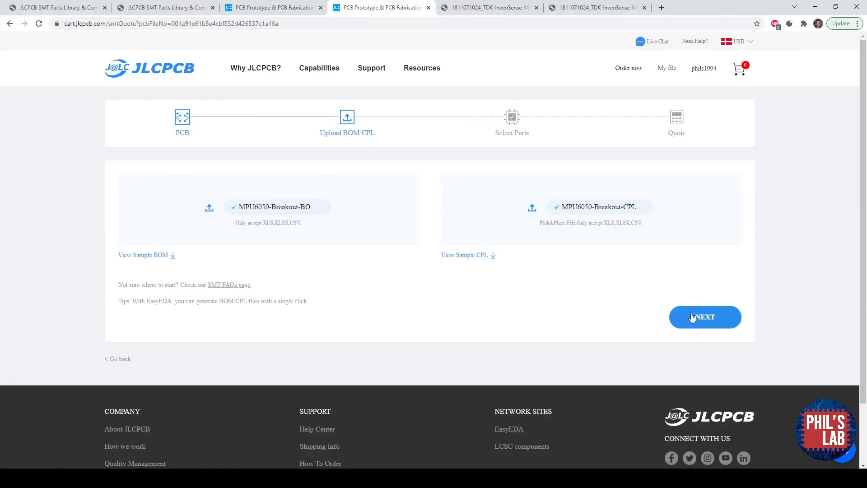
left_click(688, 316)
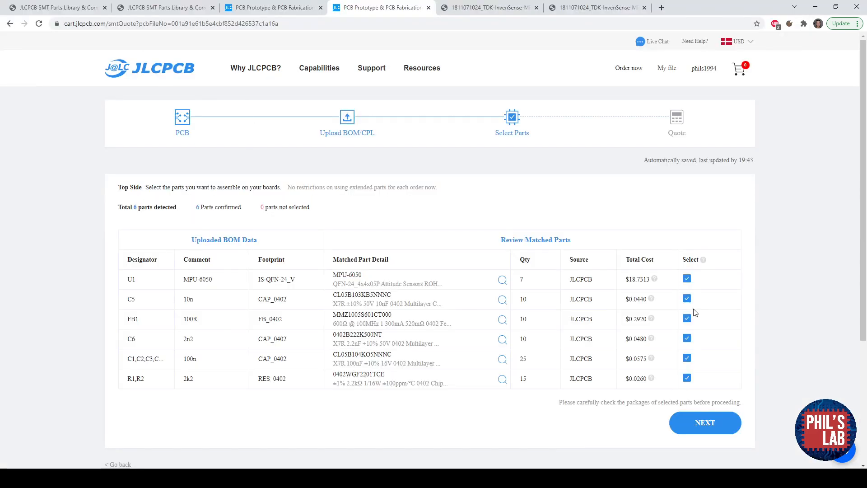
- Inspect the matched part details for U1 and continue to the quote
scroll(470, 246, "down", 2)
left_click_drag(210, 192, 171, 191)
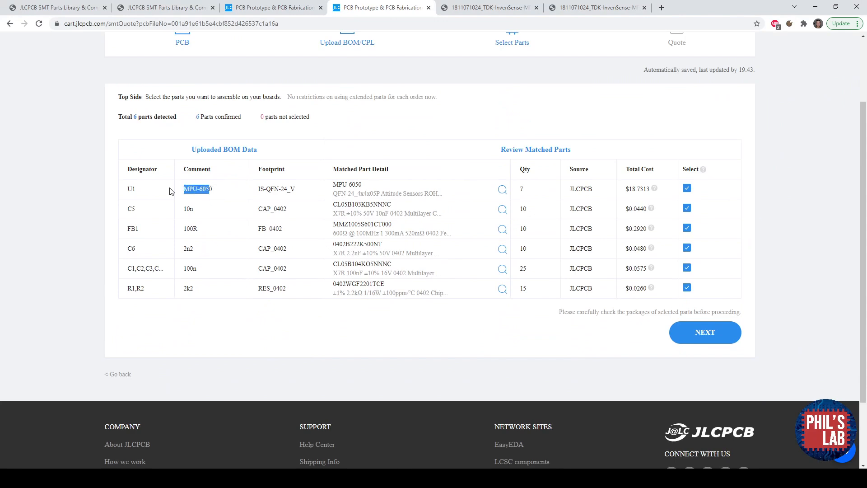
left_click(344, 189)
scroll(254, 288, "down", 4)
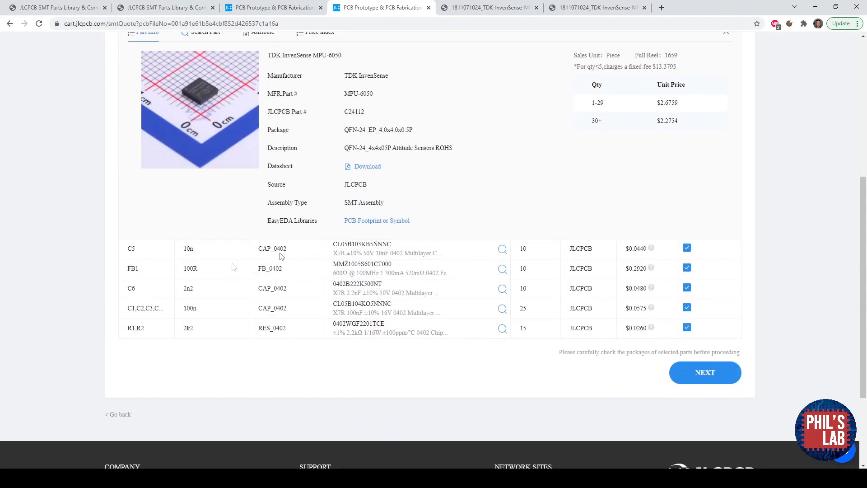
left_click(709, 370)
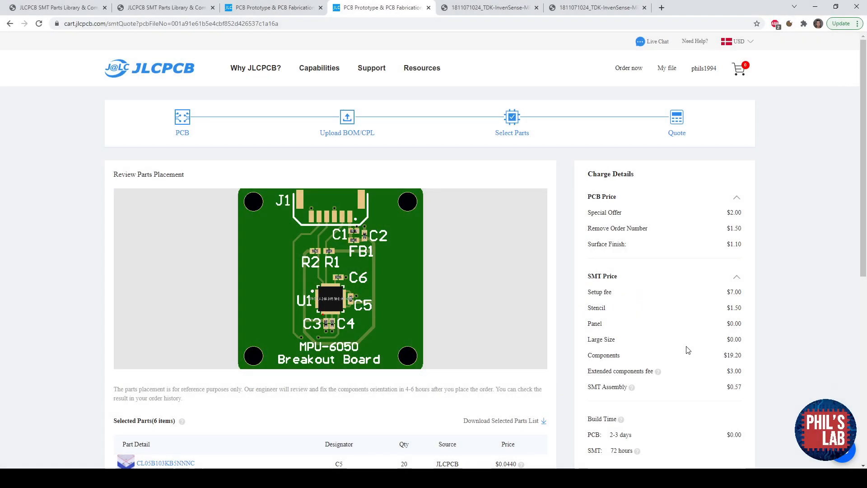
- Zoom and pan the parts placement preview to examine component orientations around U1
scroll(332, 294, "up", 5)
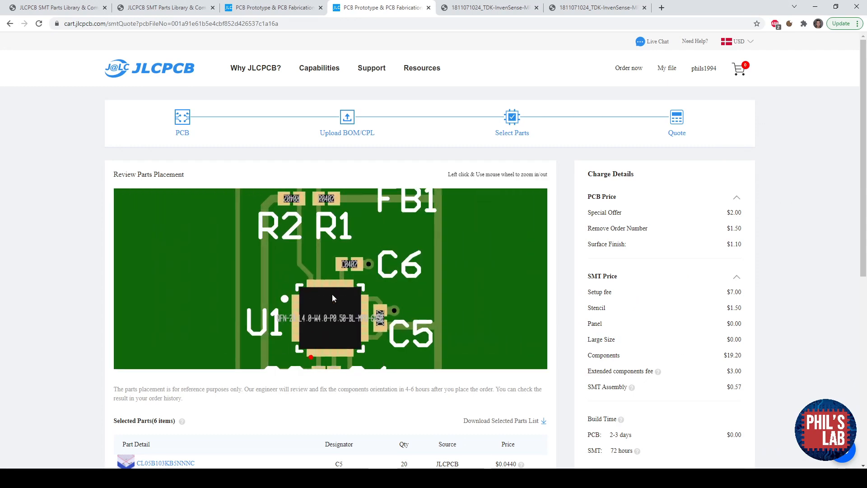
left_click_drag(353, 245, 351, 347)
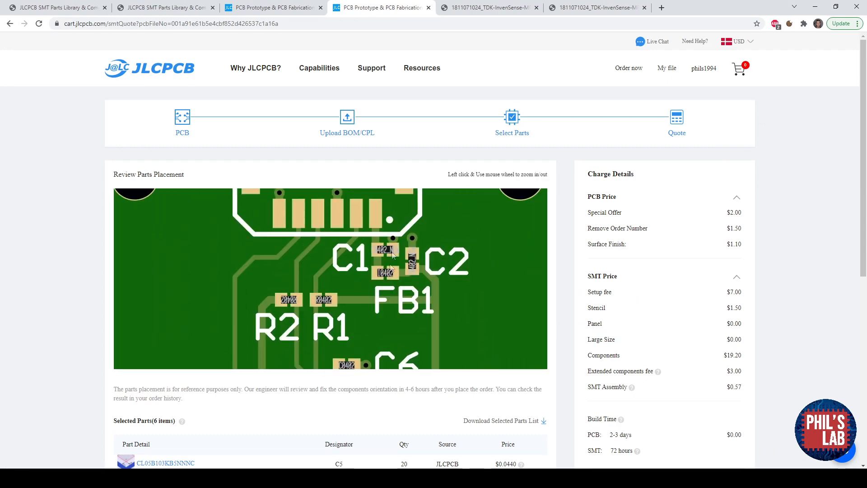
left_click_drag(394, 283, 407, 208)
left_click_drag(375, 364, 378, 338)
scroll(324, 299, "up", 2)
scroll(324, 298, "up", 3)
left_click_drag(335, 313, 339, 256)
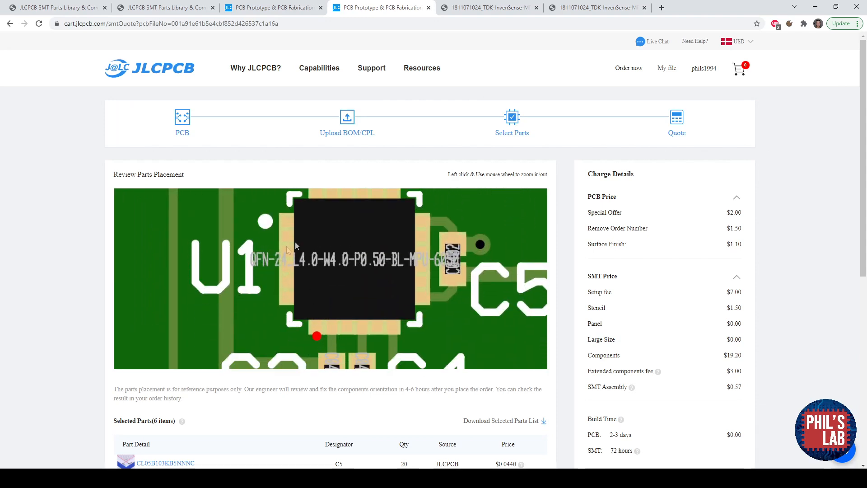
- Open the pick and place CSV and select U1's rotation value for editing
mouse_move(57, 478)
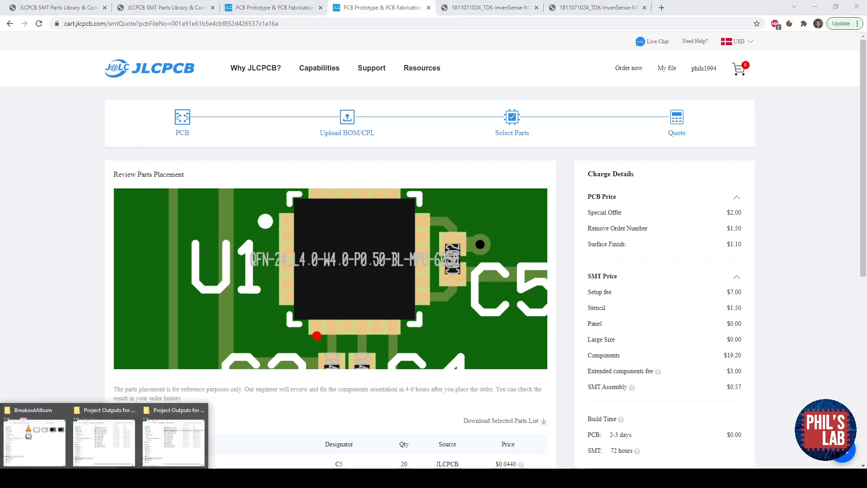
left_click(170, 446)
double_click(554, 119)
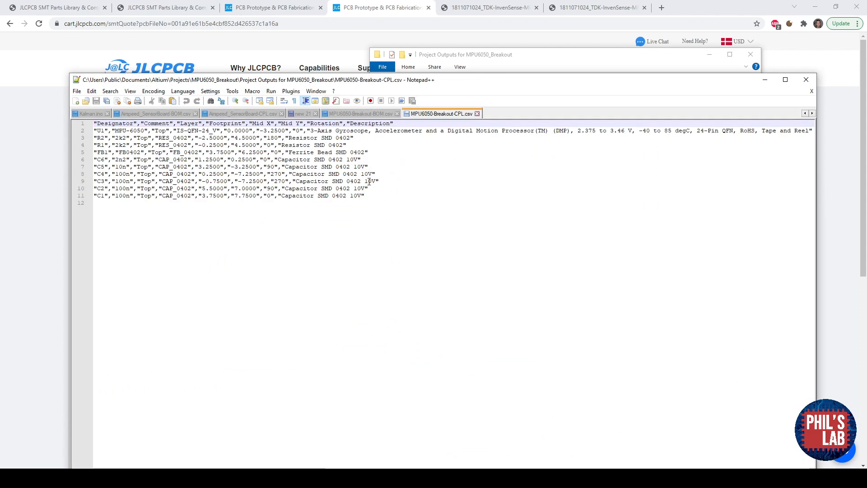
double_click(296, 131)
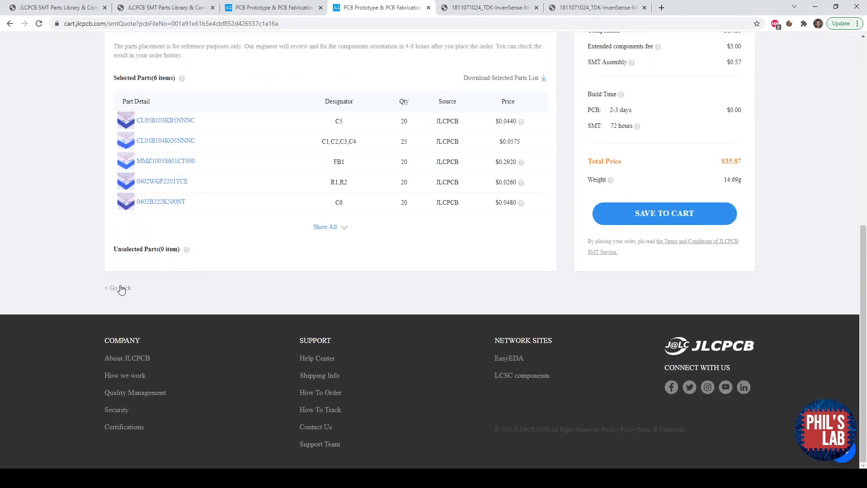
- Go back, re-upload the edited pick and place file, and review U1's placement in the preview
left_click(120, 288)
left_click(120, 287)
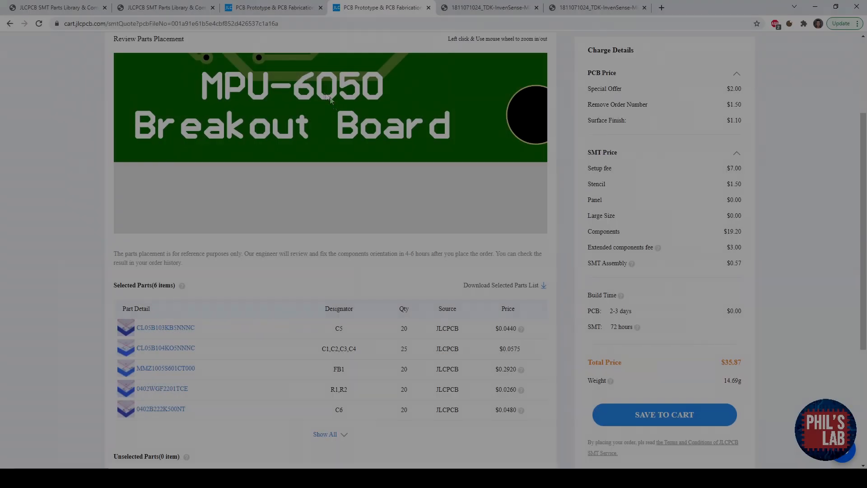
scroll(342, 184, "up", 5)
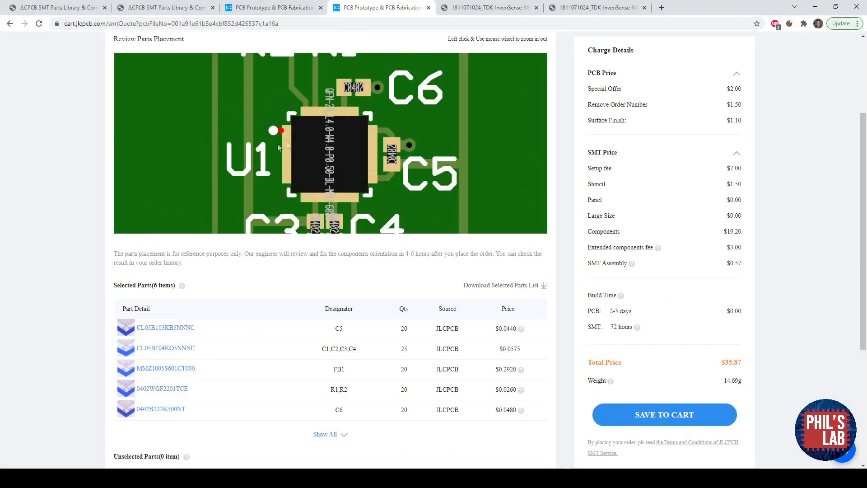
scroll(87, 174, "up", 3)
scroll(316, 273, "down", 5)
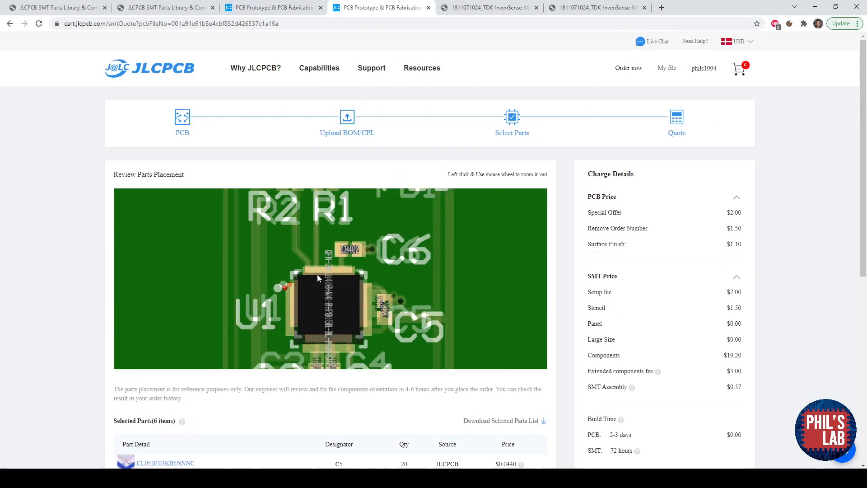
- Highlight the total price in the charge details
scroll(697, 286, "down", 4)
double_click(728, 324)
left_click(714, 324)
left_click_drag(722, 324, 739, 325)
left_click(746, 325)
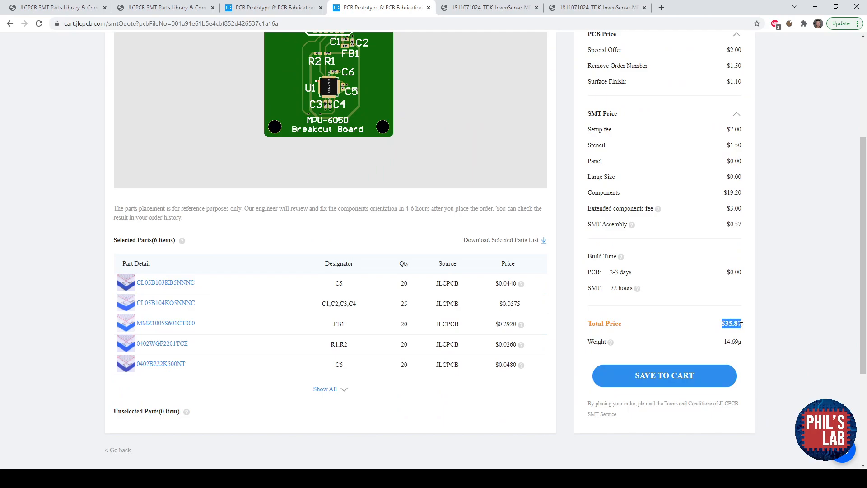